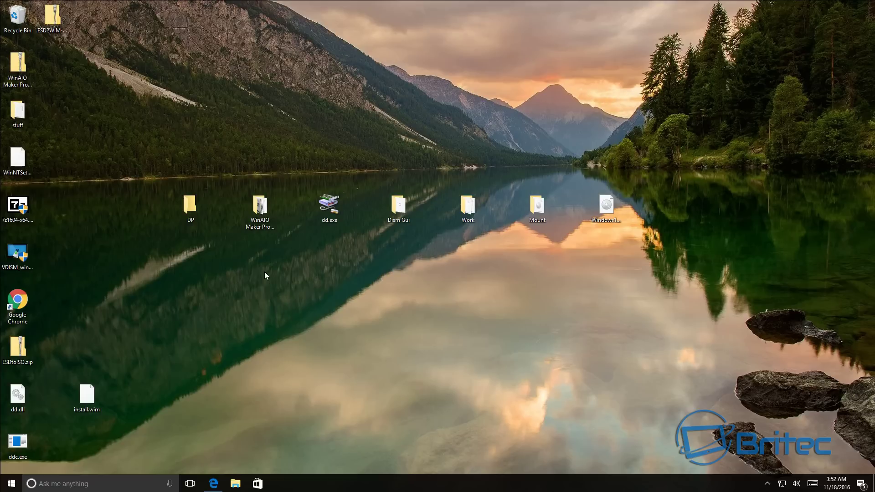
Review the open browser pages for DISM GUI, WinAIO Maker Professional and the killer e2200 driver search
{"action": "left_click", "coordinate": [213, 483]}
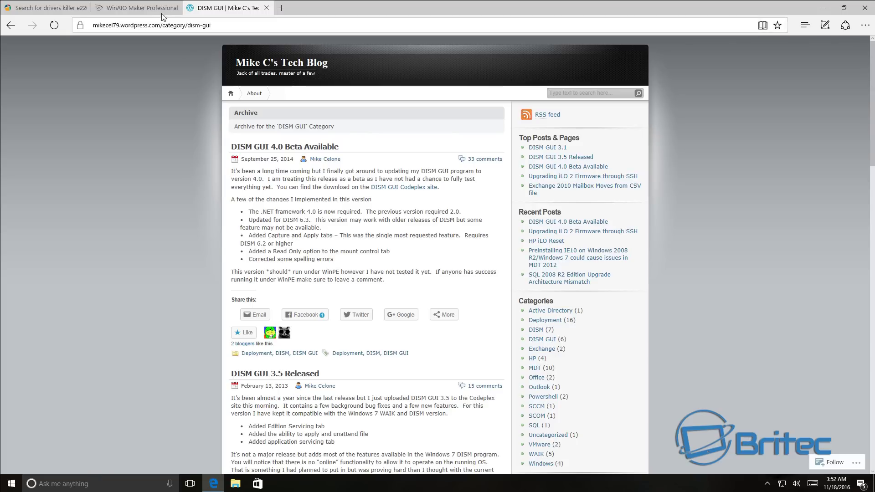
{"action": "left_click", "coordinate": [137, 8]}
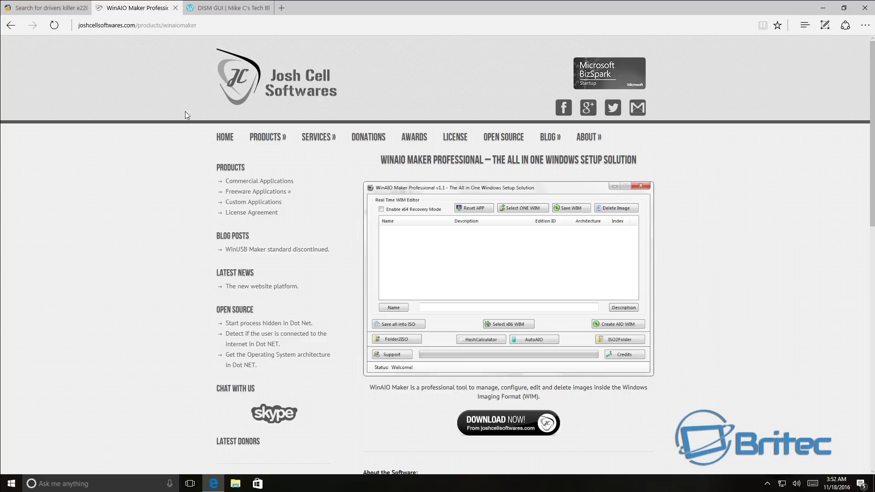
{"action": "mouse_move", "coordinate": [259, 230]}
{"action": "left_click", "coordinate": [53, 13]}
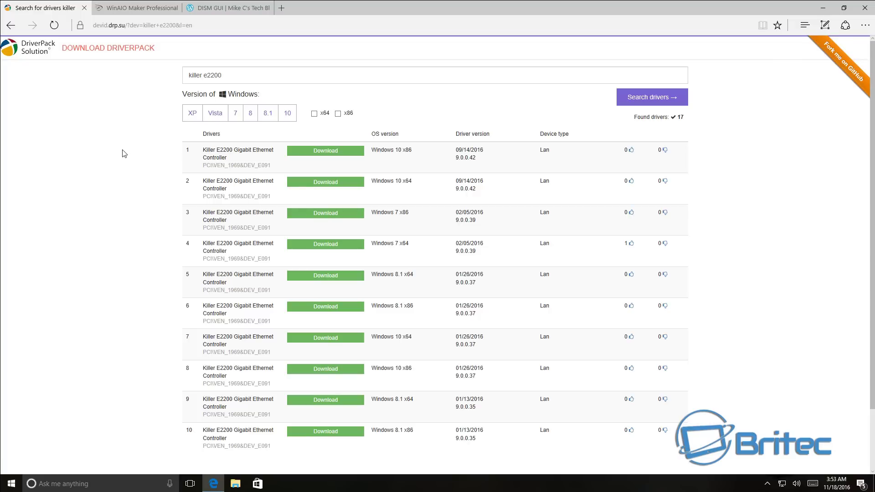
{"action": "left_click", "coordinate": [824, 12]}
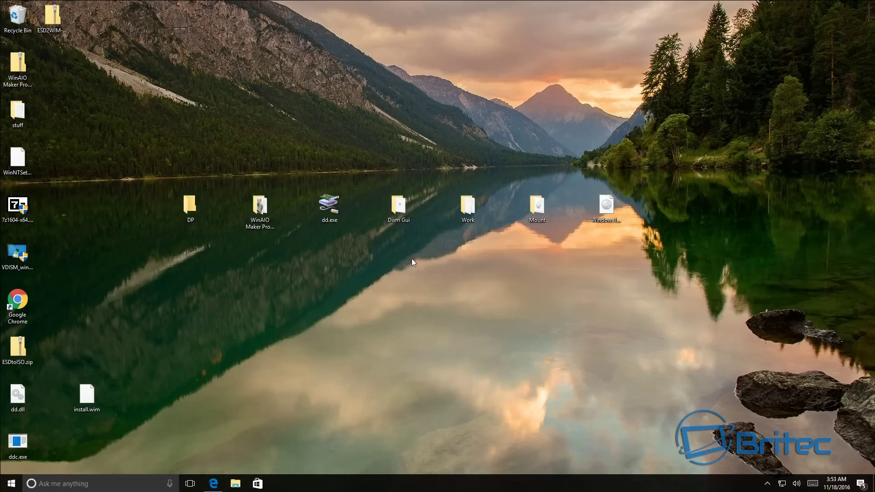
Check the contents of the Work and Mount folders on the desktop and identify the Windows 10 ISO file
{"action": "left_click", "coordinate": [325, 212]}
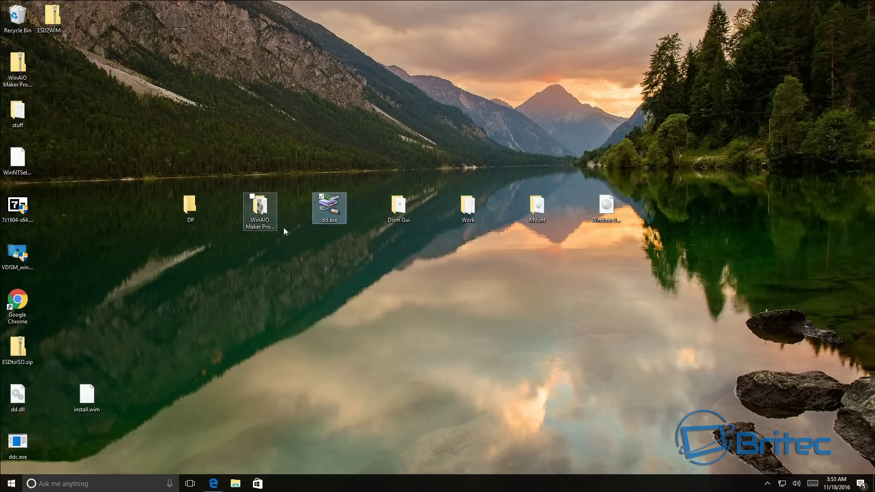
{"action": "double_click", "coordinate": [464, 213]}
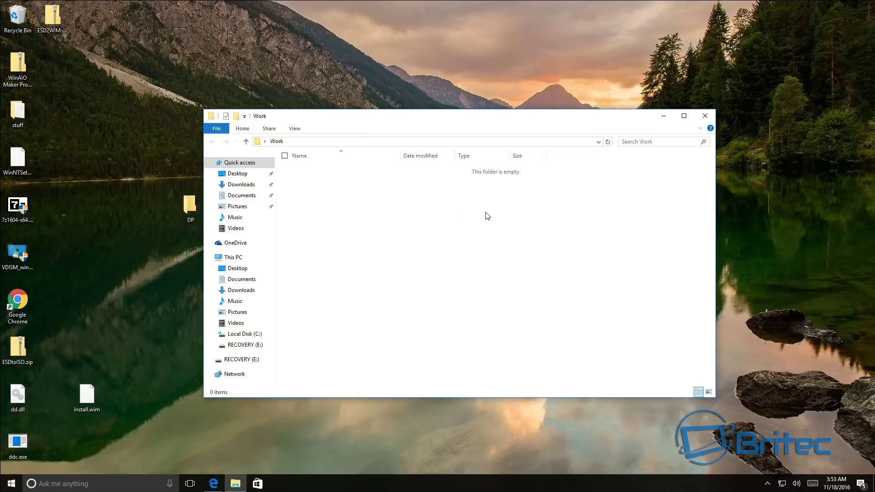
{"action": "left_click", "coordinate": [705, 116]}
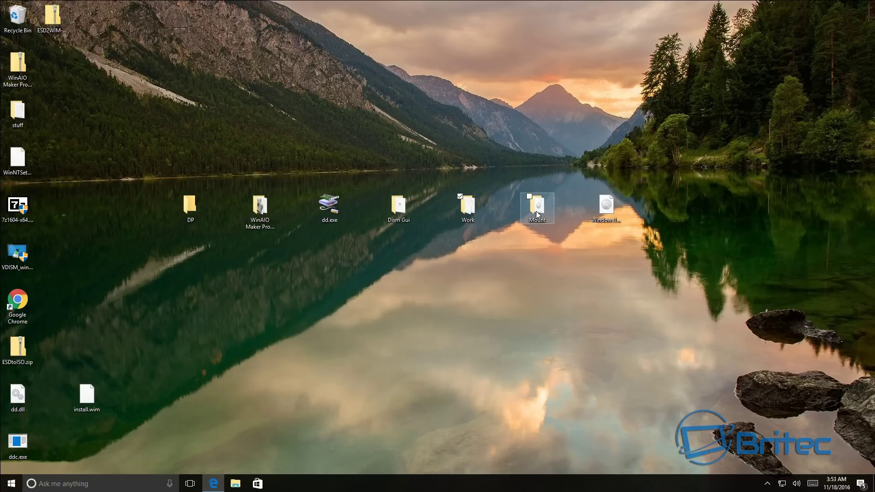
{"action": "double_click", "coordinate": [544, 211]}
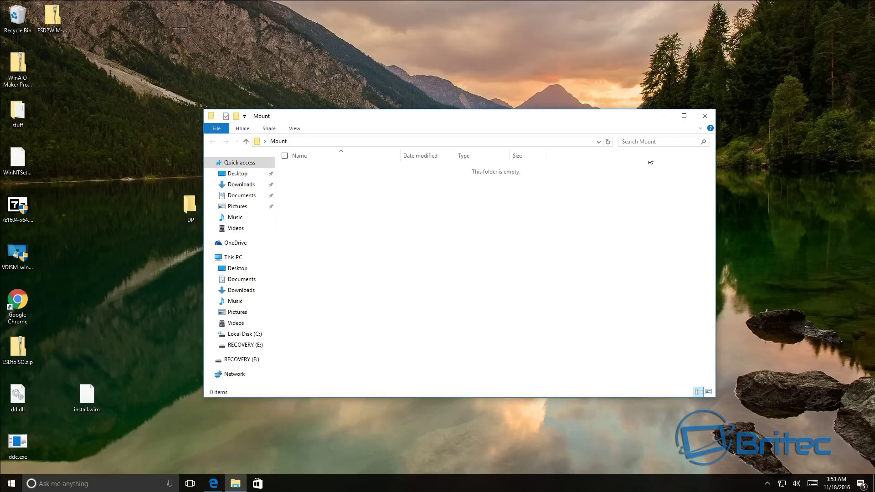
{"action": "left_click", "coordinate": [705, 116]}
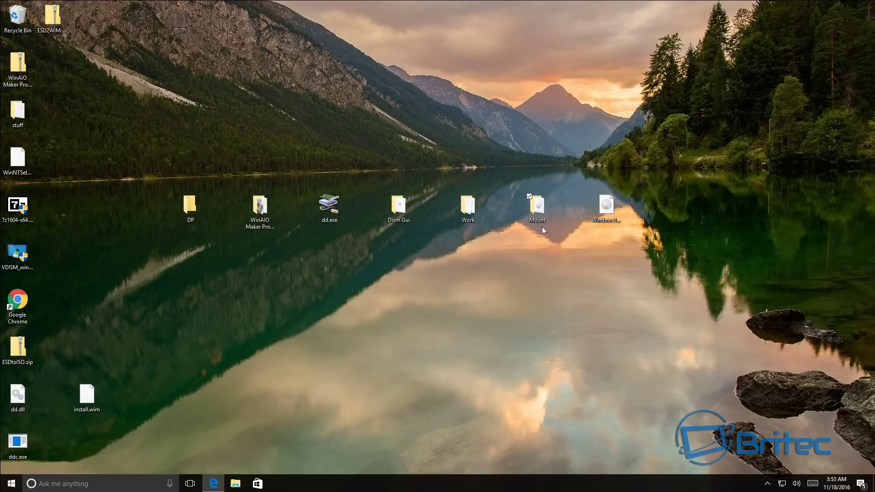
{"action": "left_click", "coordinate": [622, 224]}
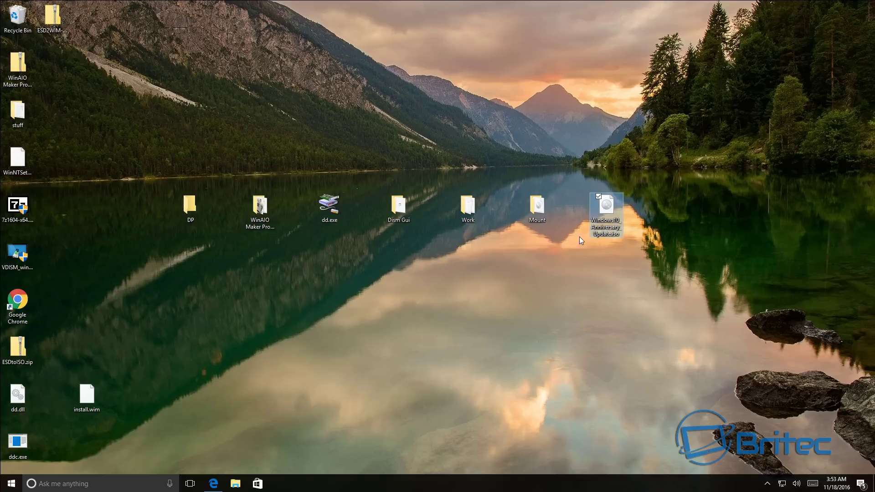
Check the contents of the Dism Gui and DP folders on the desktop
{"action": "double_click", "coordinate": [401, 212]}
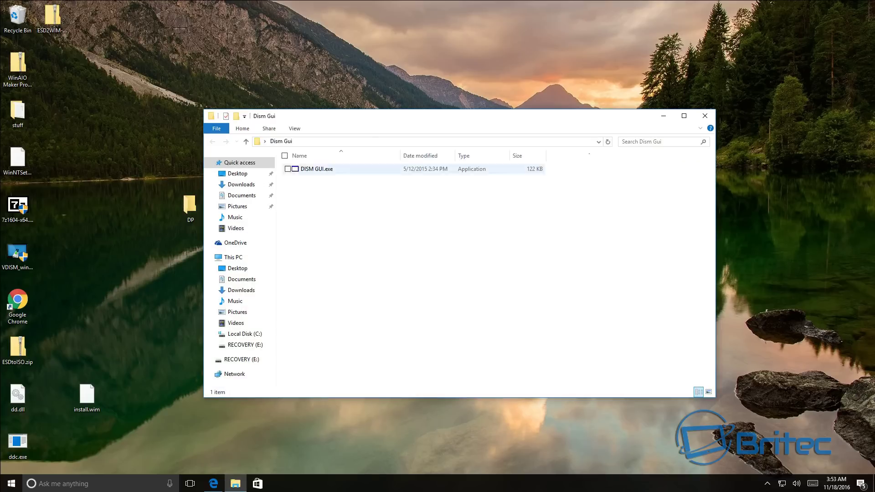
{"action": "left_click", "coordinate": [700, 115]}
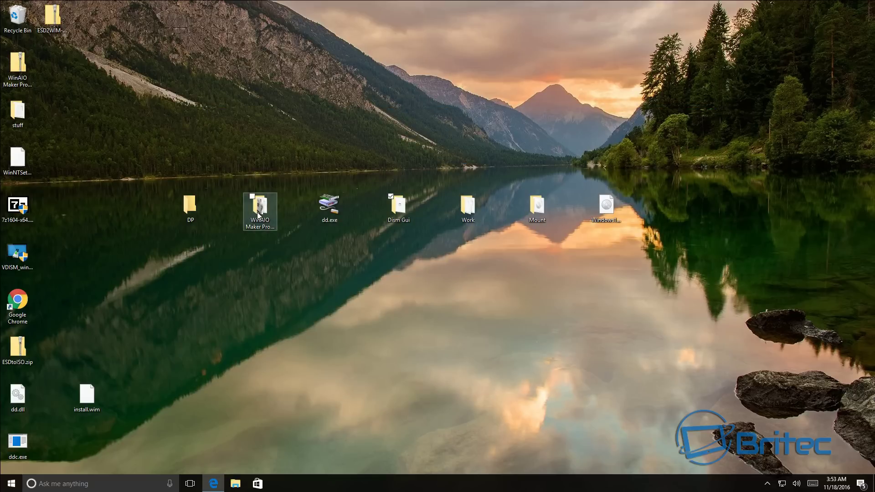
{"action": "left_click", "coordinate": [257, 213]}
{"action": "left_click", "coordinate": [192, 209]}
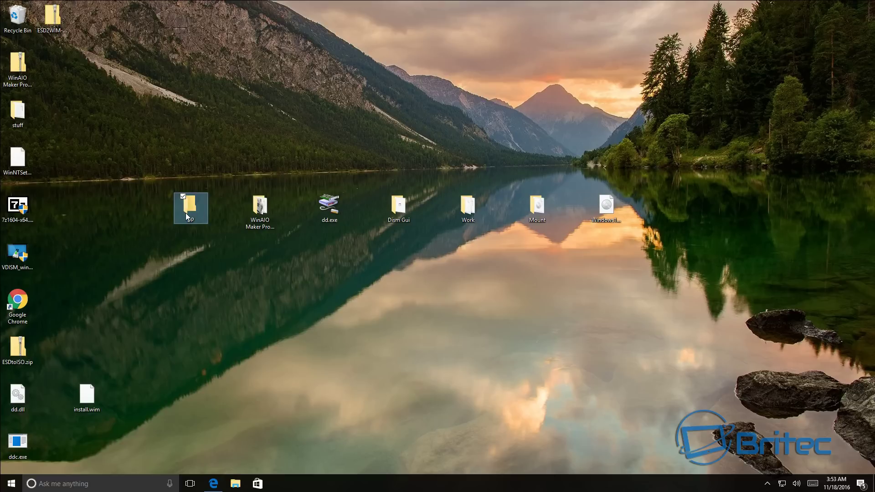
{"action": "double_click", "coordinate": [185, 212]}
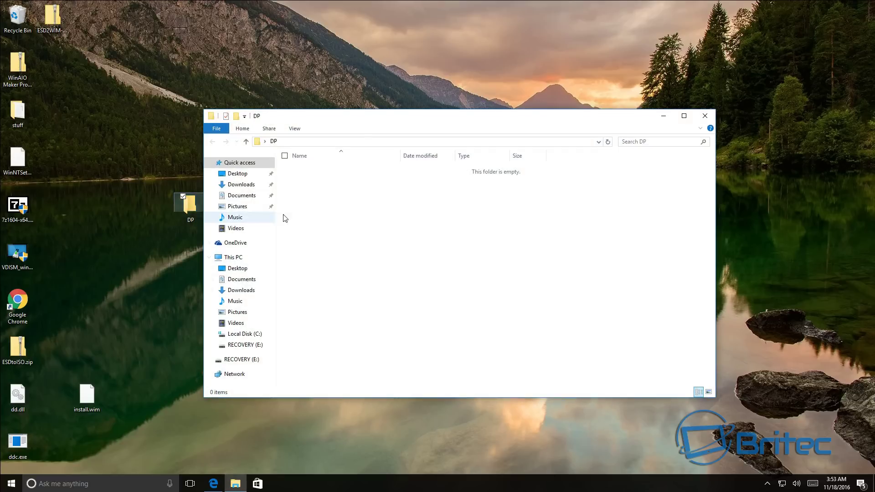
{"action": "left_click", "coordinate": [706, 117]}
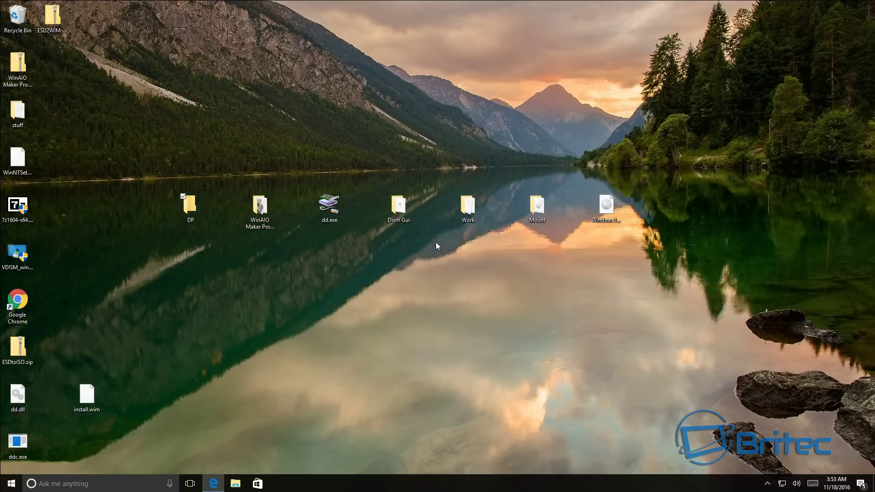
Open Windows10_Anniversary_Update.iso as an archive in 7-Zip and enter its sources folder
{"action": "left_click", "coordinate": [607, 214]}
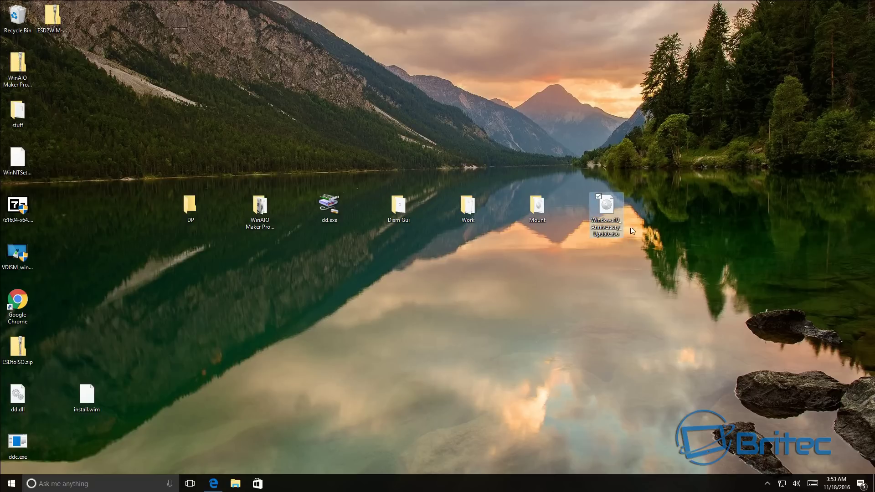
{"action": "right_click", "coordinate": [604, 206]}
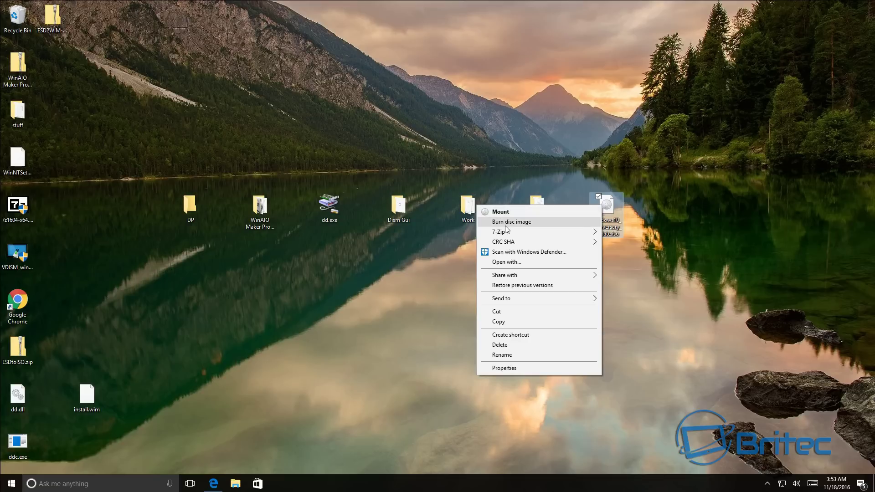
{"action": "mouse_move", "coordinate": [504, 234]}
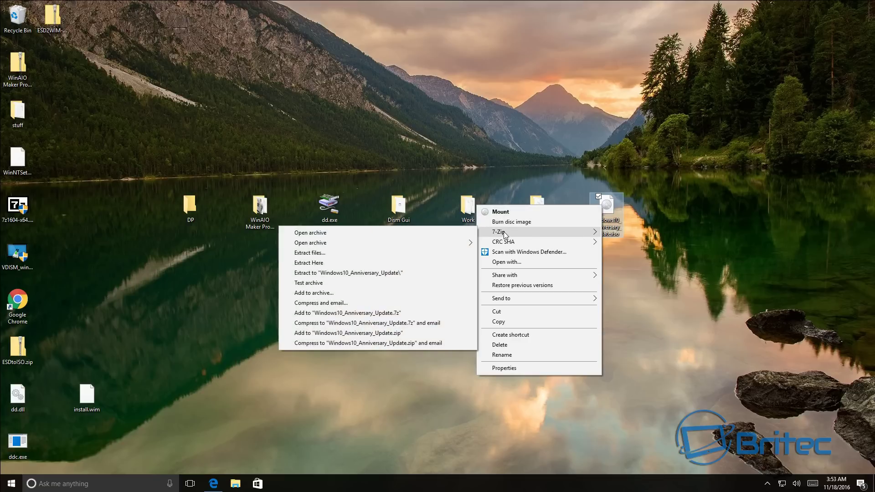
{"action": "left_click", "coordinate": [377, 234]}
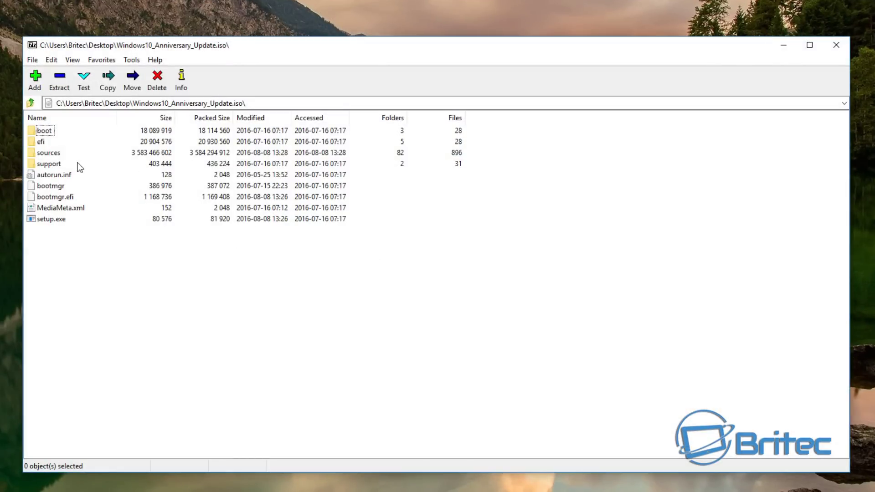
{"action": "double_click", "coordinate": [50, 155]}
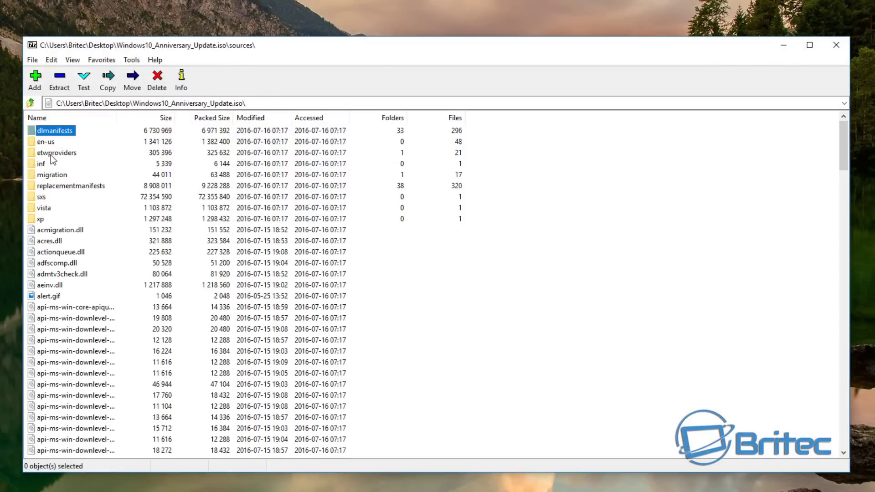
Locate boot.wim and install.esd in the sources folder and close the archive window
{"action": "scroll", "coordinate": [95, 341], "scroll_direction": "down", "scroll_amount": 18}
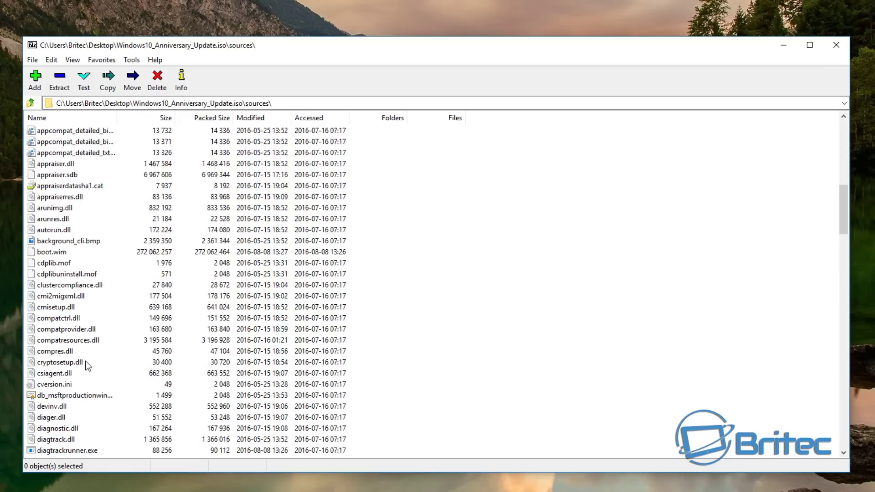
{"action": "left_click", "coordinate": [49, 253]}
{"action": "scroll", "coordinate": [93, 333], "scroll_direction": "down", "scroll_amount": 16}
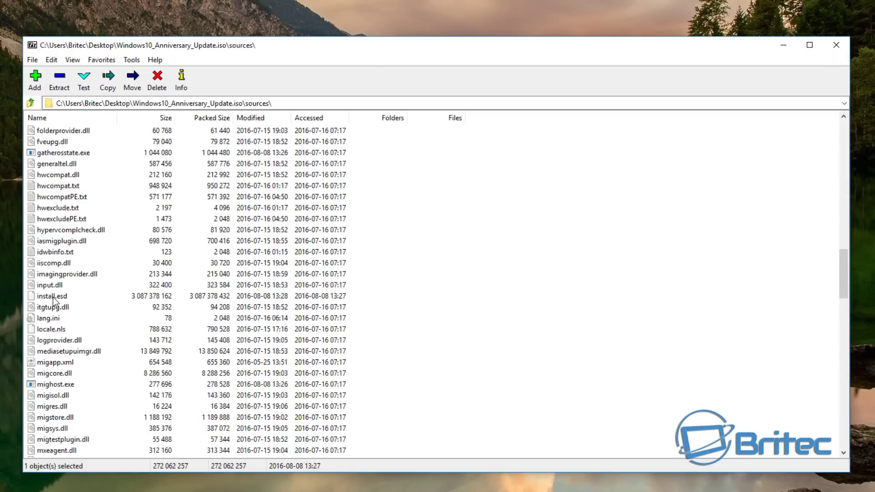
{"action": "left_click", "coordinate": [52, 297]}
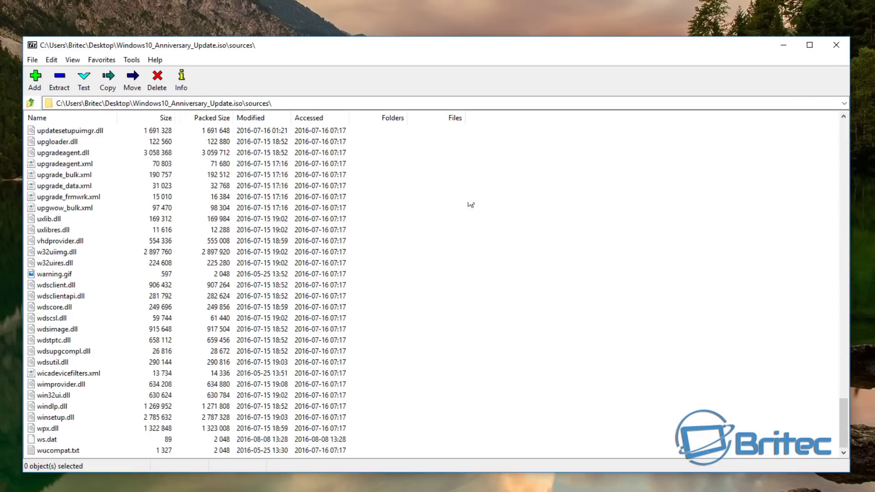
{"action": "left_click", "coordinate": [836, 45]}
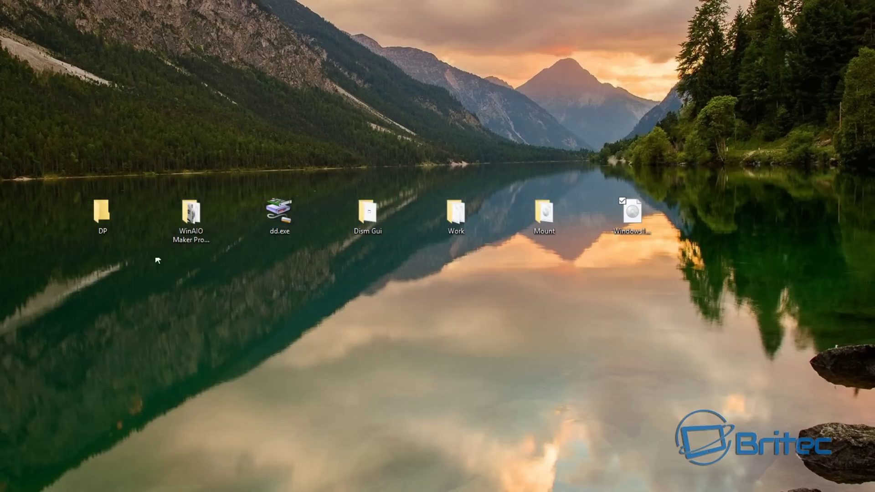
Launch WinAIO Maker Professional v1.3 from its desktop folder, allow it to run, and close the folder window
{"action": "double_click", "coordinate": [193, 217]}
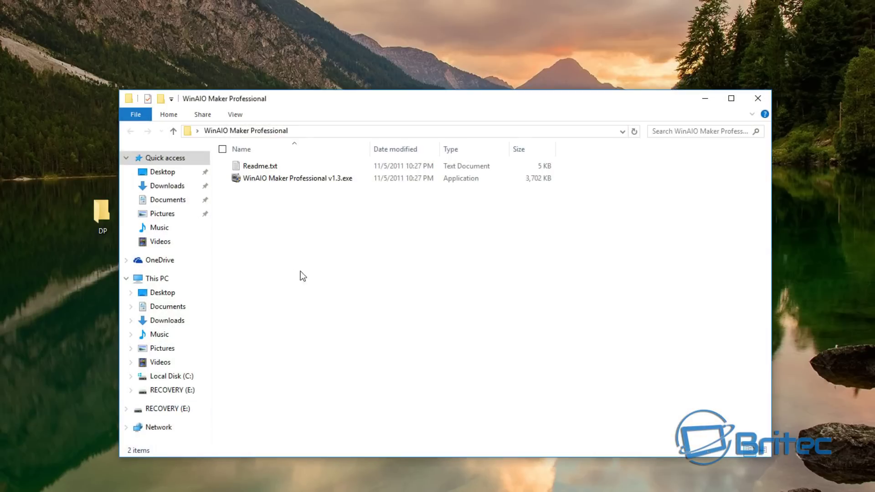
{"action": "double_click", "coordinate": [293, 179]}
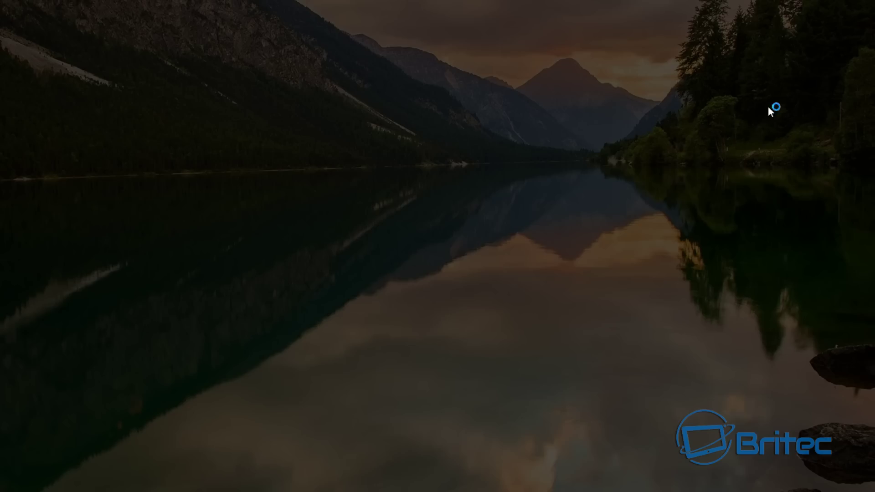
{"action": "left_click", "coordinate": [358, 342]}
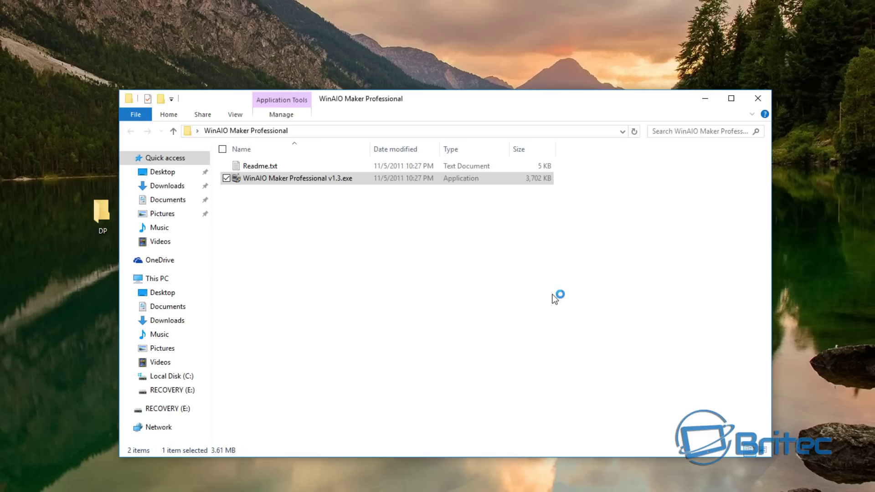
{"action": "left_click", "coordinate": [758, 98]}
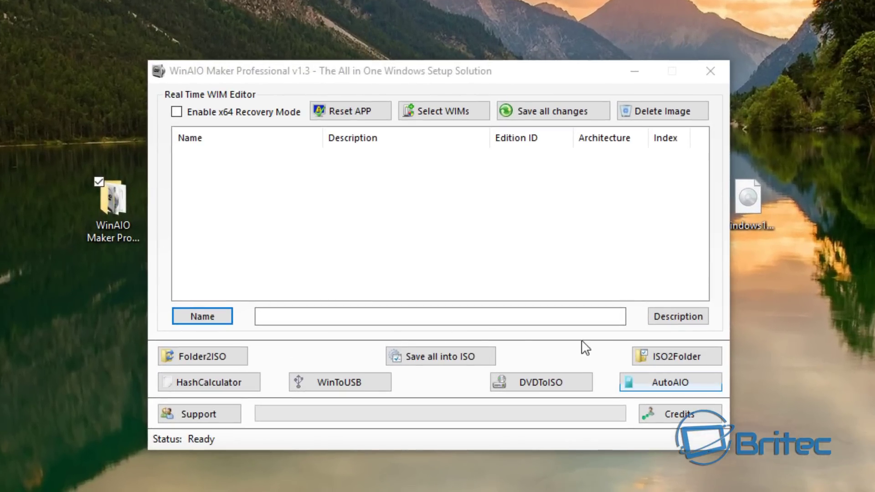
Select Windows10_Anniversary_Update.iso from the Desktop as the source ISO in the ISO2Folder tool
{"action": "left_click", "coordinate": [677, 357]}
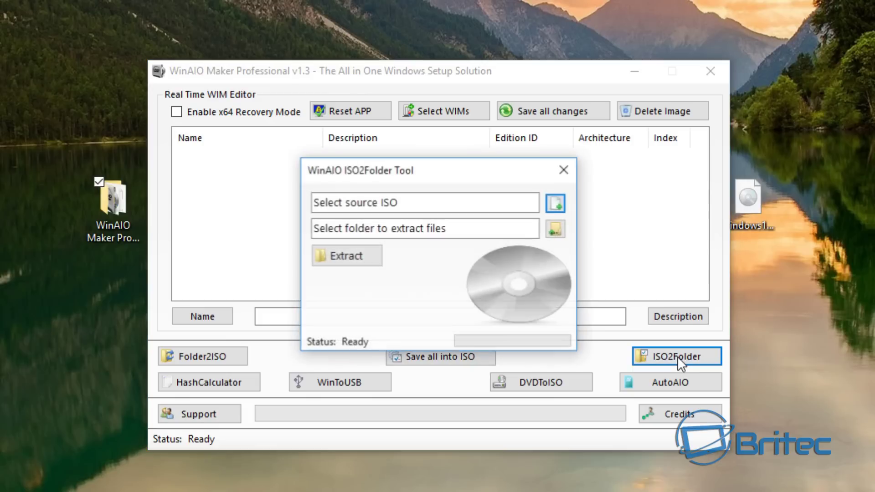
{"action": "left_click", "coordinate": [556, 203]}
{"action": "left_click_drag", "start_coordinate": [621, 209], "coordinate": [363, 57]}
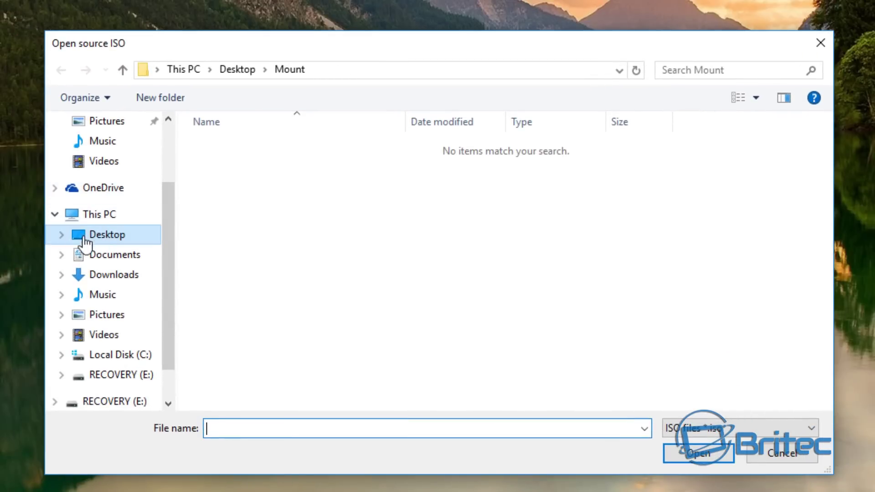
{"action": "left_click", "coordinate": [61, 234]}
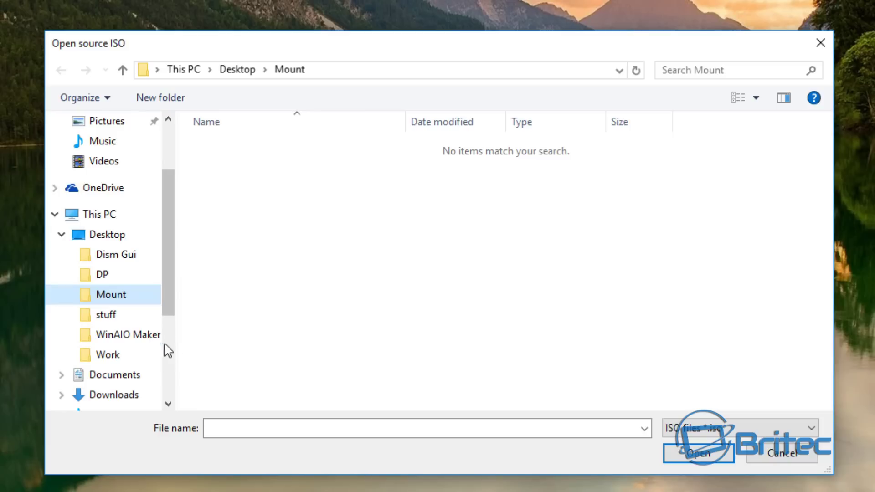
{"action": "left_click_drag", "start_coordinate": [168, 269], "coordinate": [180, 283]}
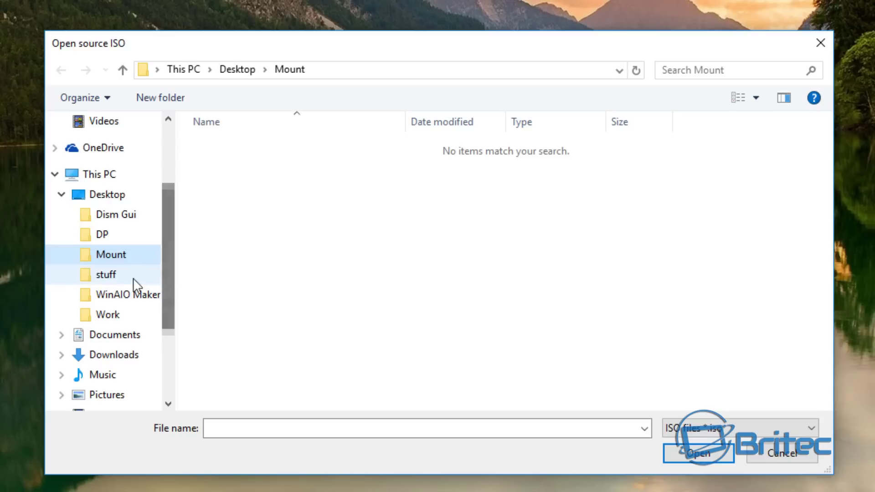
{"action": "left_click", "coordinate": [117, 196]}
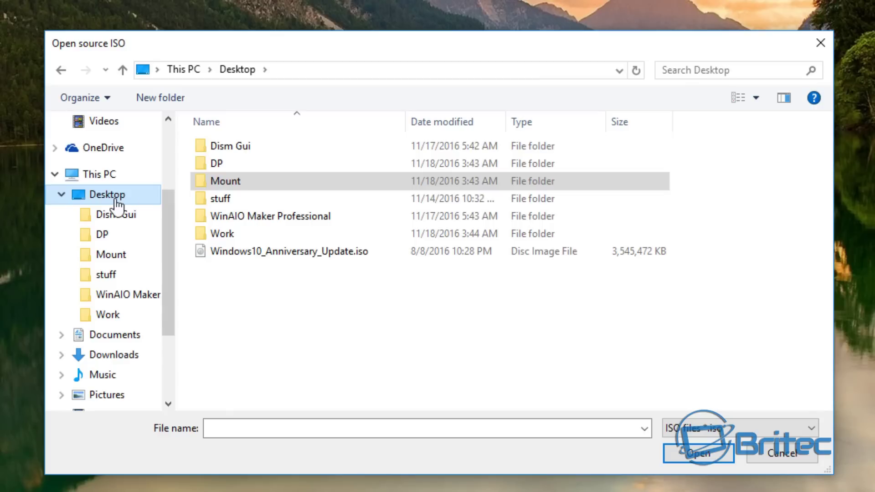
{"action": "left_click", "coordinate": [254, 257]}
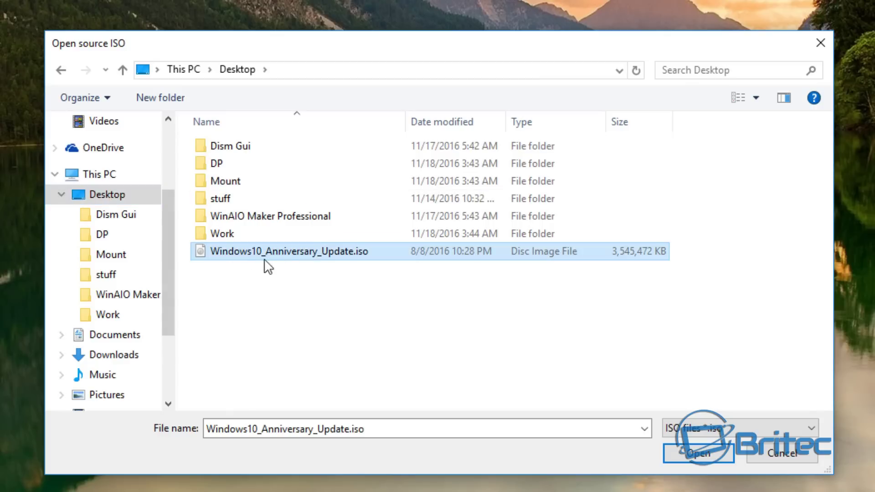
{"action": "left_click", "coordinate": [694, 456]}
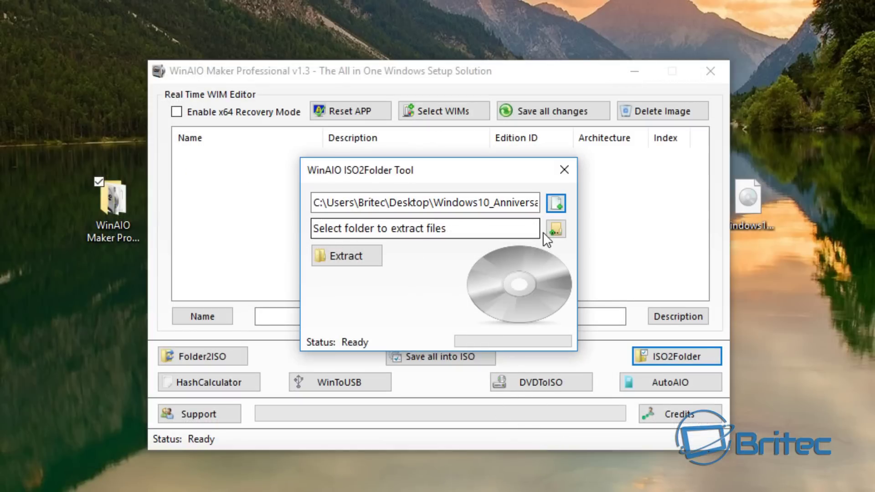
Set the Work folder on the Desktop as the destination for the extracted ISO files
{"action": "left_click", "coordinate": [555, 229]}
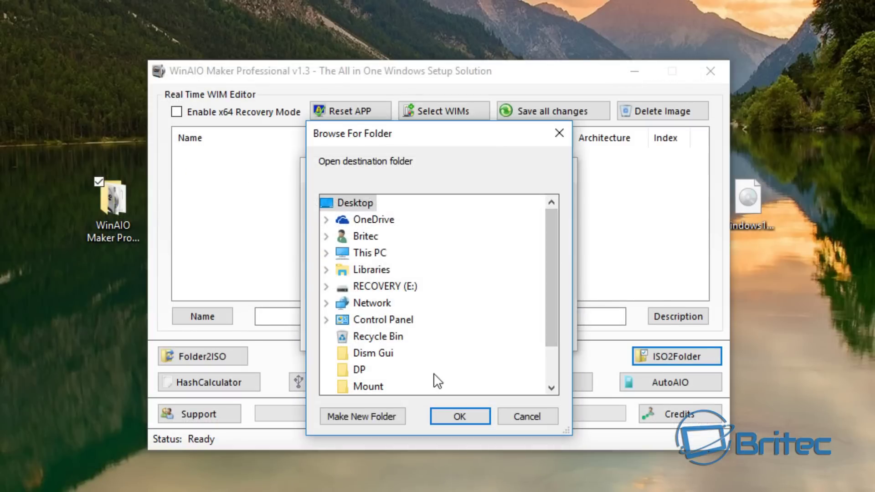
{"action": "left_click_drag", "start_coordinate": [555, 288], "coordinate": [553, 323]}
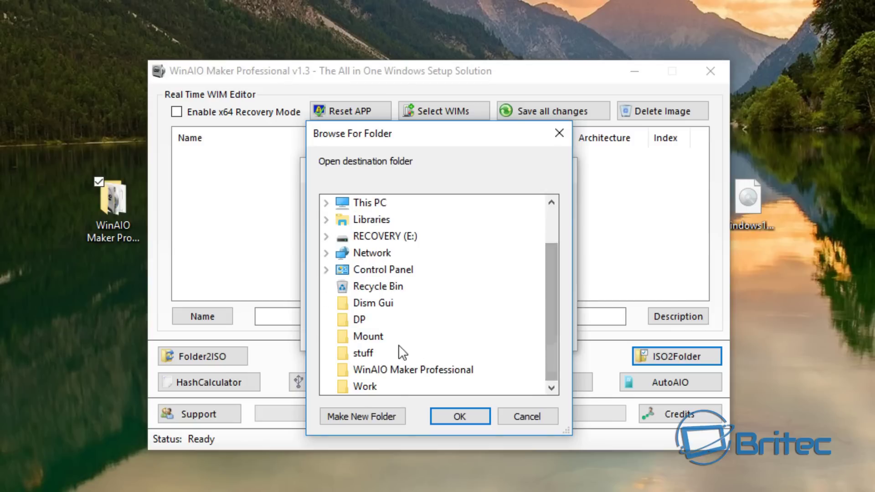
{"action": "left_click", "coordinate": [364, 387]}
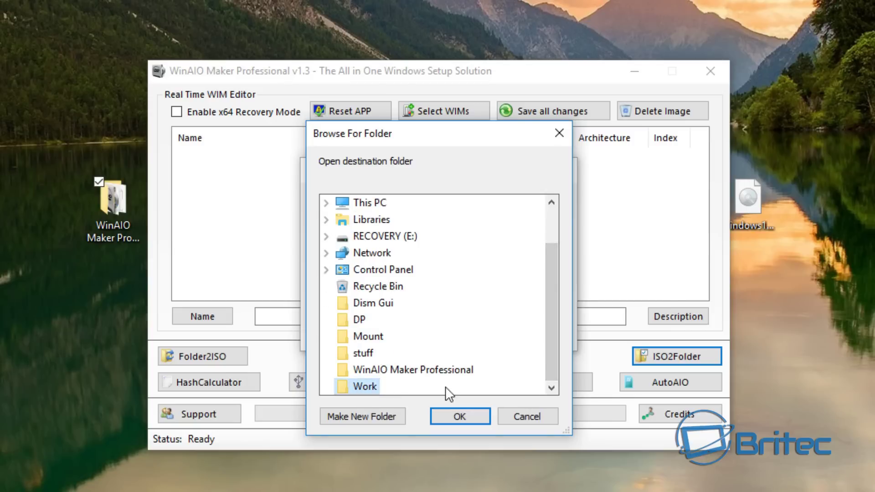
{"action": "left_click", "coordinate": [452, 417]}
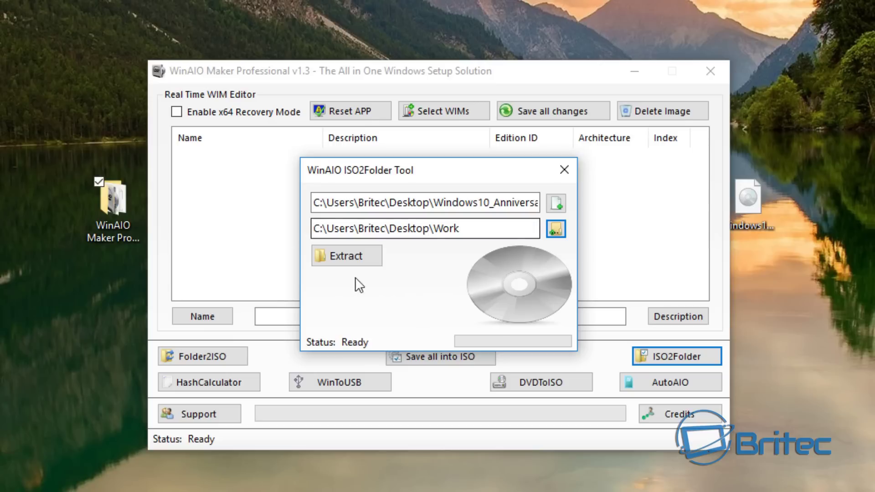
Extract the ISO, finish the completed task, and close the ISO2Folder tool and WinAIO Maker Professional
{"action": "left_click", "coordinate": [338, 258]}
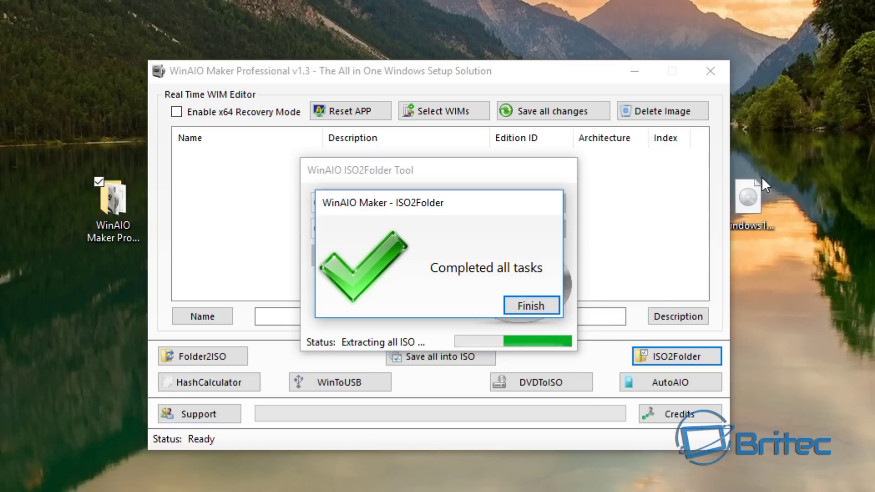
{"action": "left_click", "coordinate": [531, 306]}
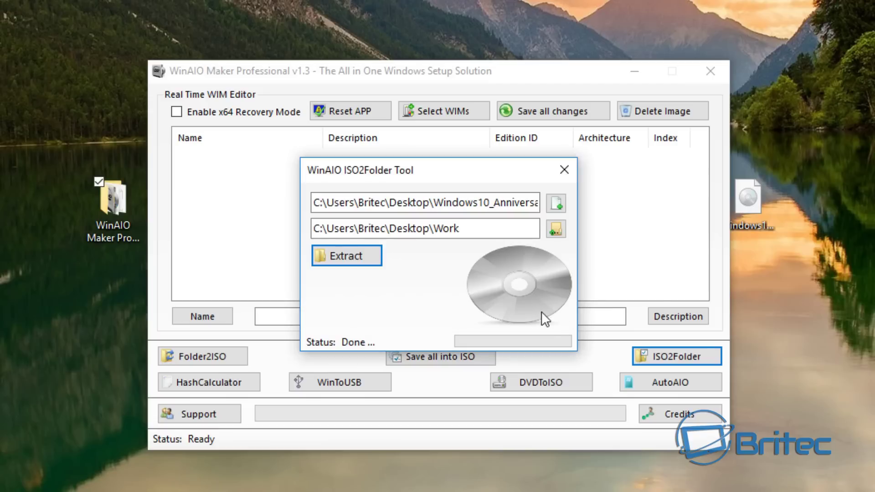
{"action": "left_click", "coordinate": [564, 170]}
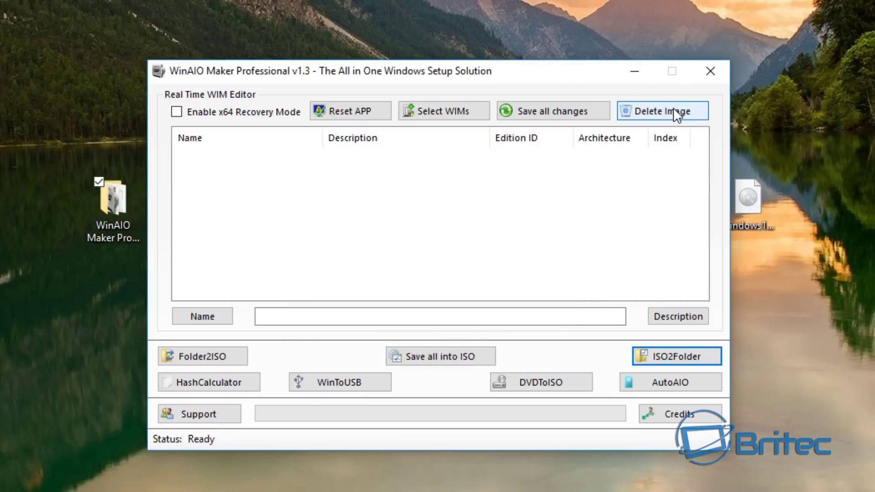
{"action": "left_click", "coordinate": [710, 72]}
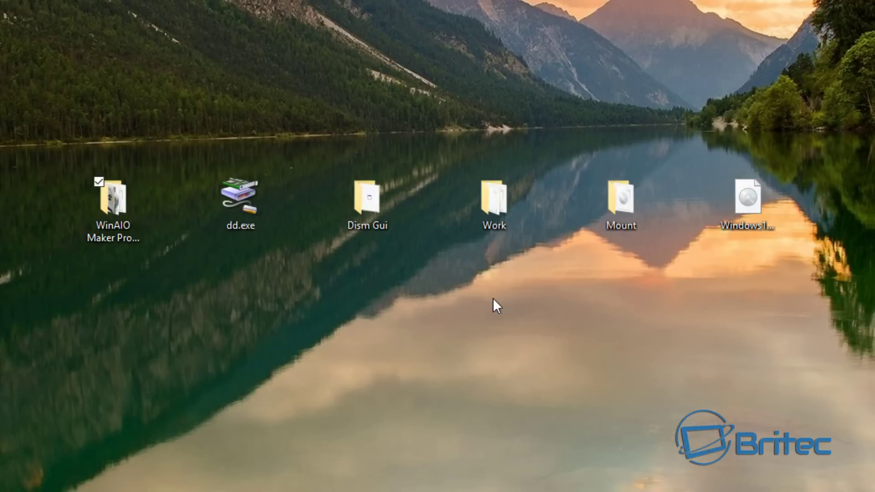
Open the sources folder inside the Desktop's Work folder and select install.esd
{"action": "double_click", "coordinate": [497, 203]}
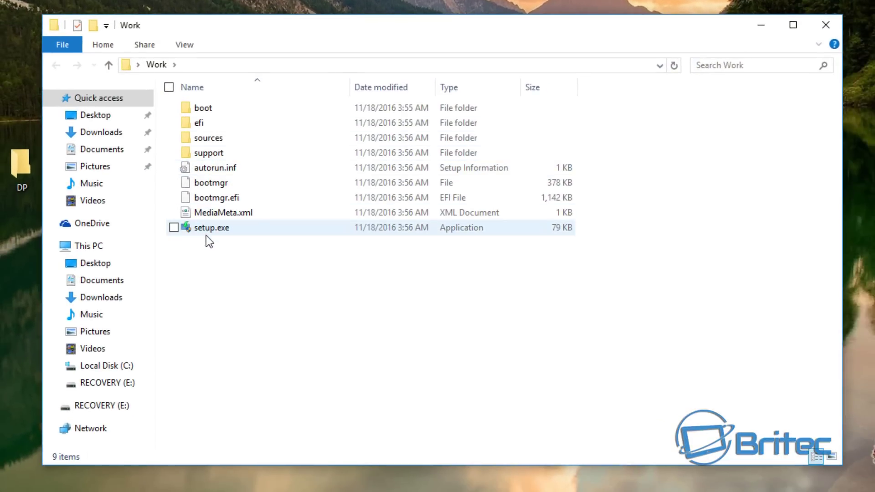
{"action": "double_click", "coordinate": [225, 136]}
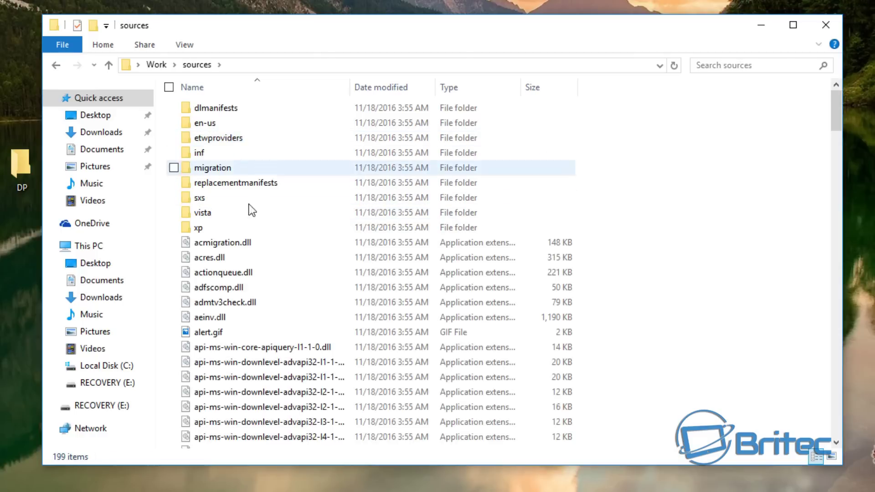
{"action": "scroll", "coordinate": [283, 328], "scroll_direction": "down", "scroll_amount": 18}
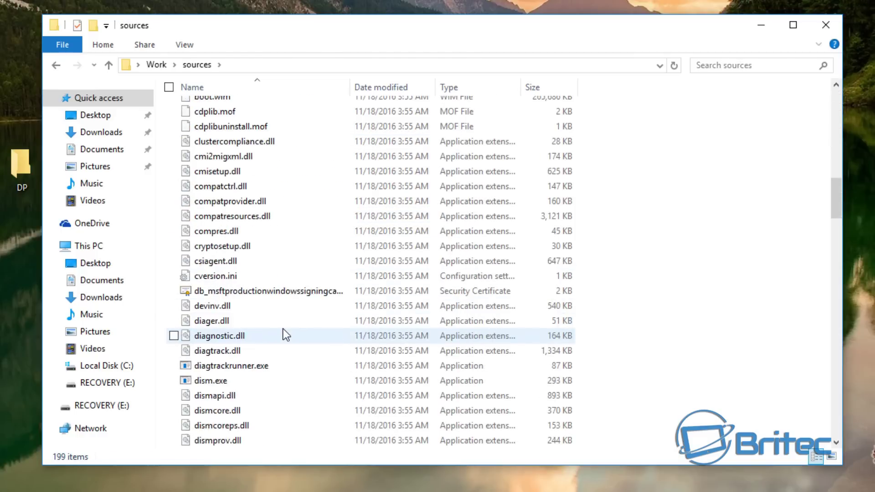
{"action": "scroll", "coordinate": [281, 327], "scroll_direction": "down", "scroll_amount": 14}
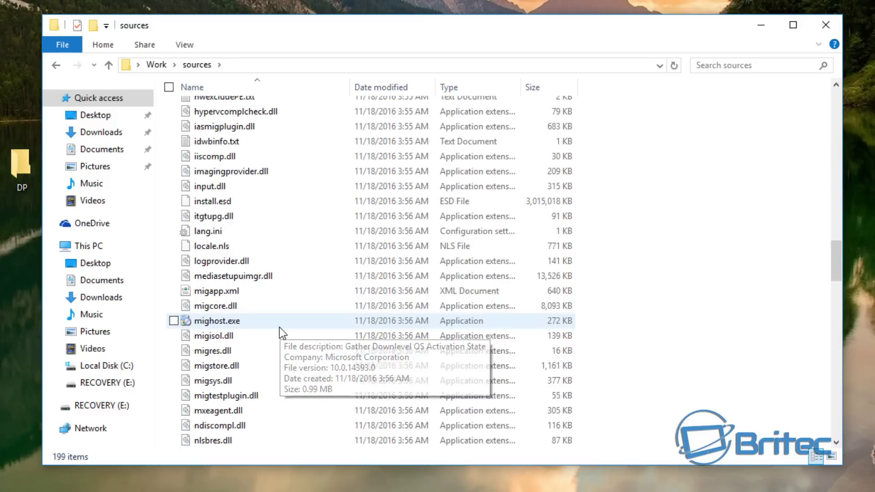
{"action": "scroll", "coordinate": [279, 329], "scroll_direction": "down", "scroll_amount": 3}
{"action": "scroll", "coordinate": [278, 329], "scroll_direction": "up", "scroll_amount": 5}
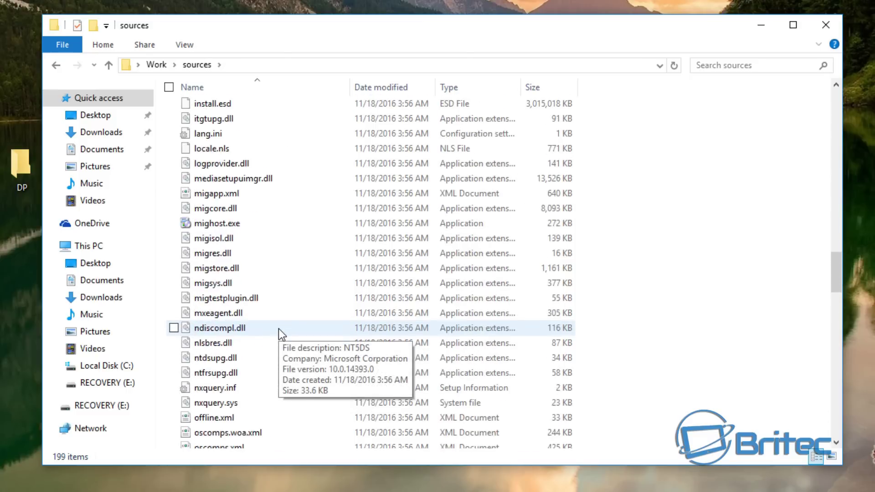
{"action": "left_click", "coordinate": [219, 154]}
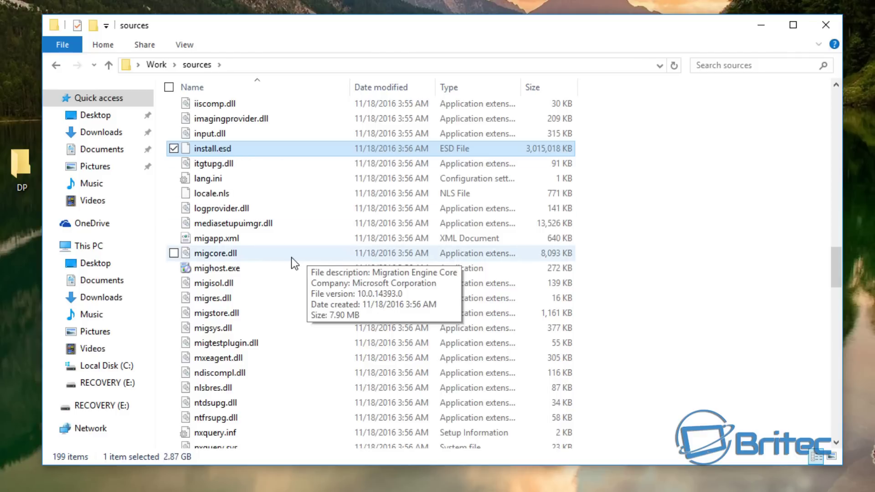
{"action": "scroll", "coordinate": [283, 269], "scroll_direction": "up", "scroll_amount": 1}
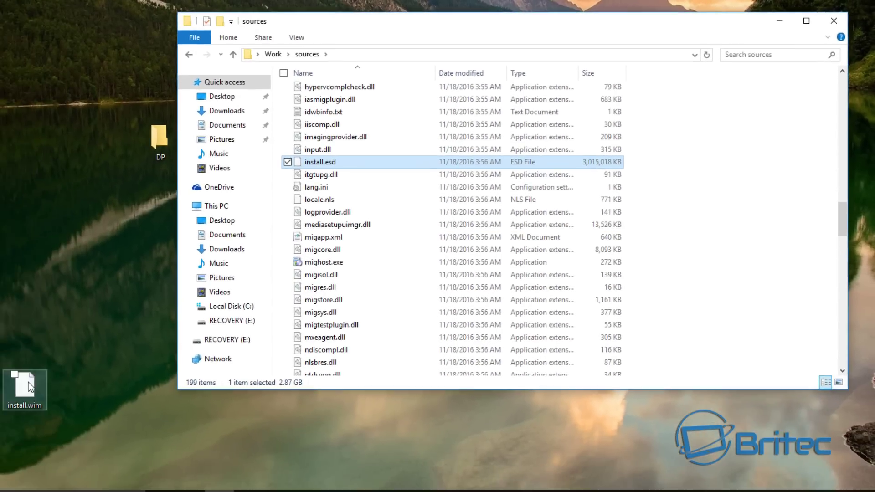
Replace install.esd in the sources folder with install.wim from the Desktop by deleting the old file, and close the folder window
{"action": "left_click_drag", "start_coordinate": [28, 382], "coordinate": [110, 197]}
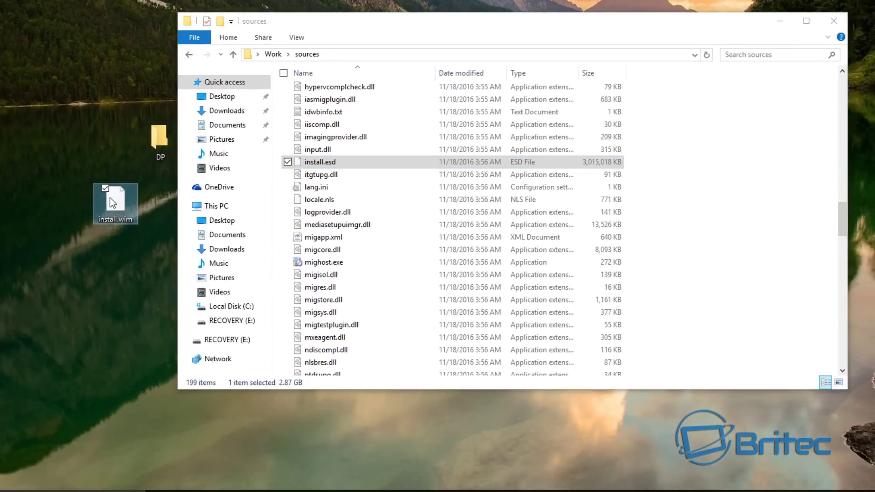
{"action": "left_click", "coordinate": [338, 166]}
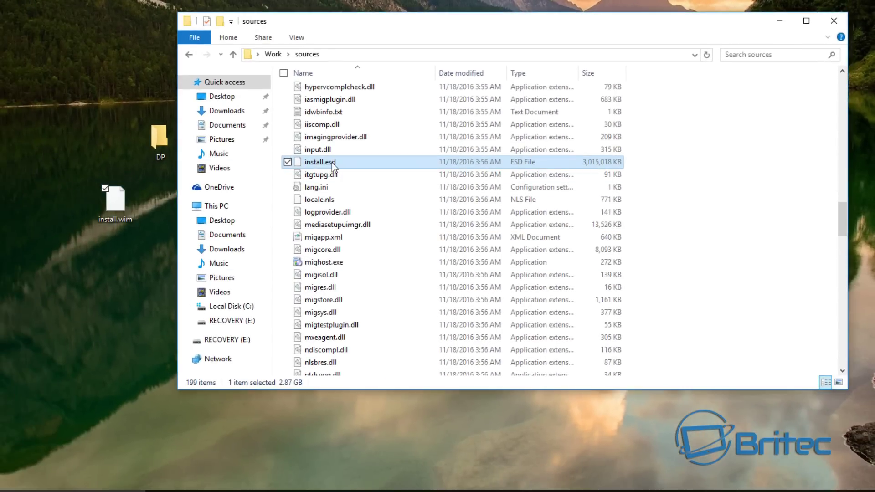
{"action": "right_click", "coordinate": [332, 163]}
{"action": "left_click", "coordinate": [236, 320]}
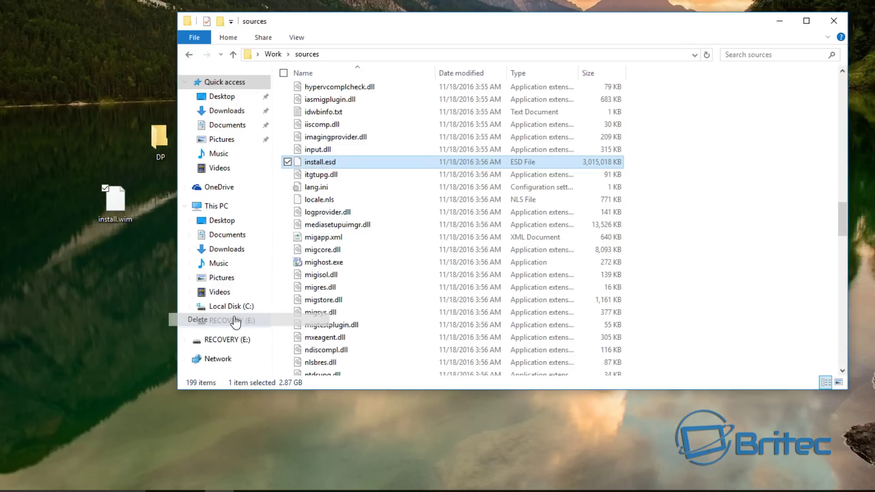
{"action": "left_click_drag", "start_coordinate": [116, 200], "coordinate": [272, 205]}
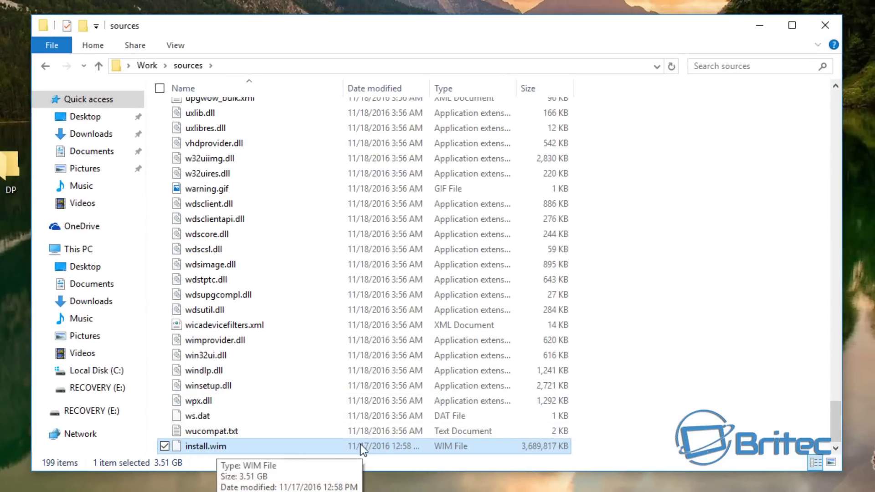
{"action": "left_click", "coordinate": [825, 28]}
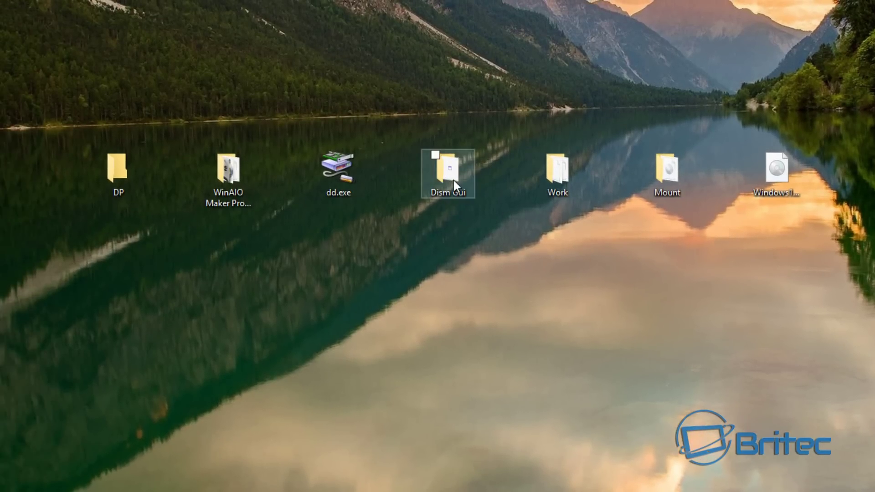
Run DISM GUI.exe from the Dism Gui desktop folder as administrator, allow it, minimize the folder window, and bring the tool fully into view
{"action": "double_click", "coordinate": [444, 200]}
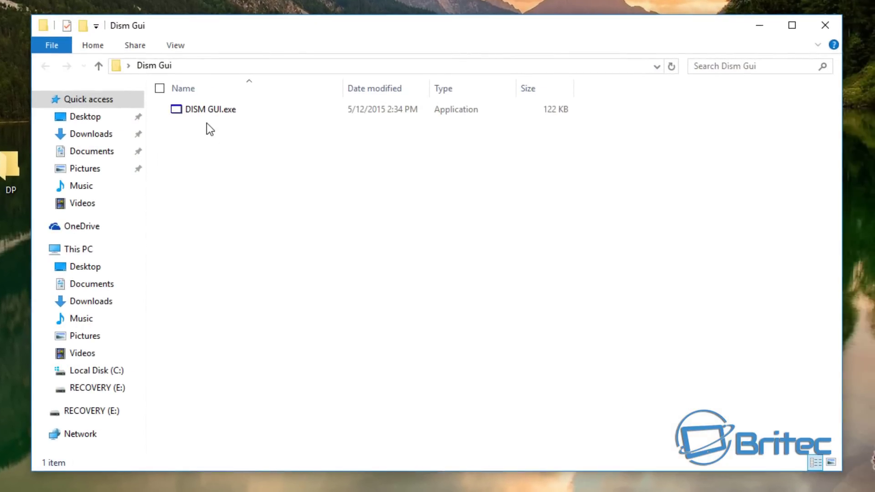
{"action": "right_click", "coordinate": [199, 111]}
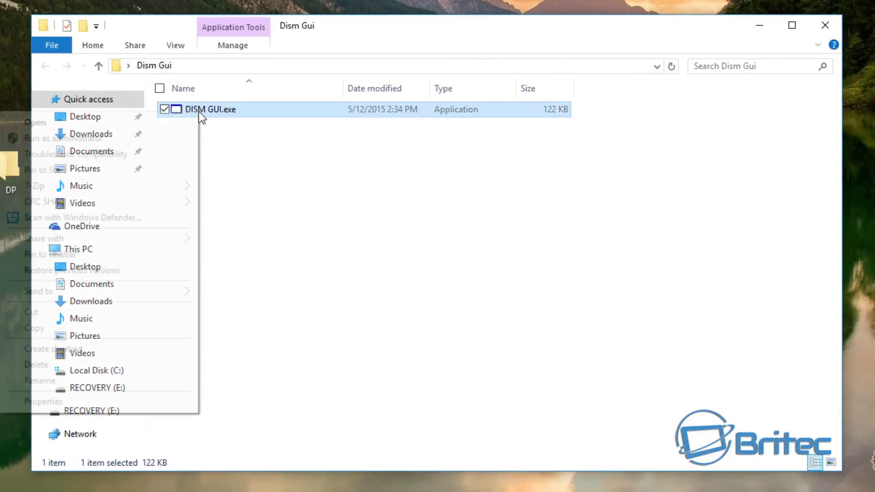
{"action": "left_click", "coordinate": [151, 140]}
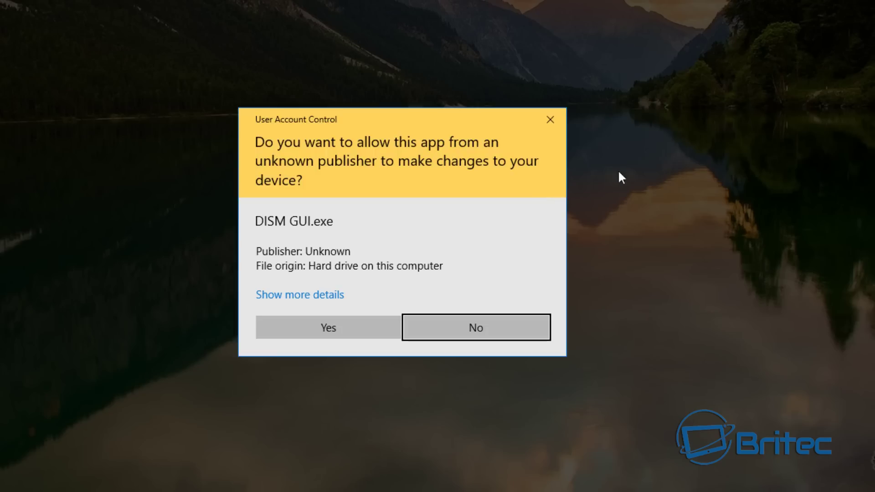
{"action": "left_click", "coordinate": [322, 320]}
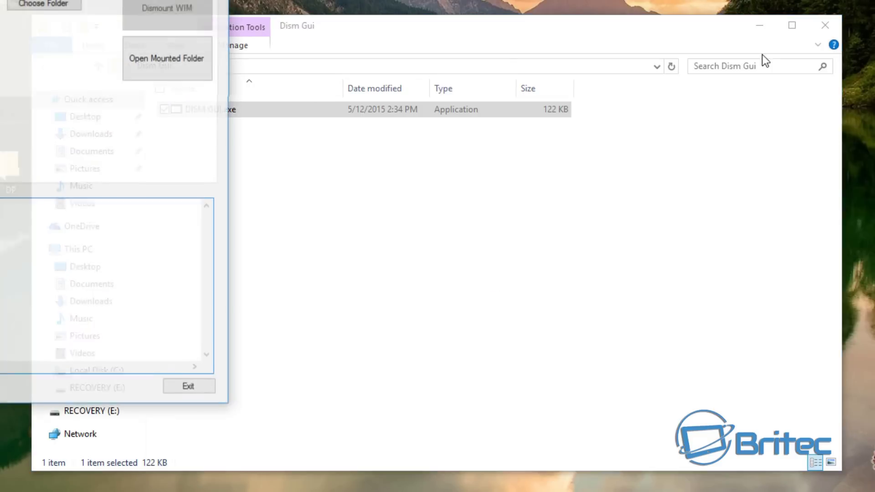
{"action": "left_click", "coordinate": [762, 26]}
{"action": "left_click_drag", "start_coordinate": [114, 0], "coordinate": [523, 0]}
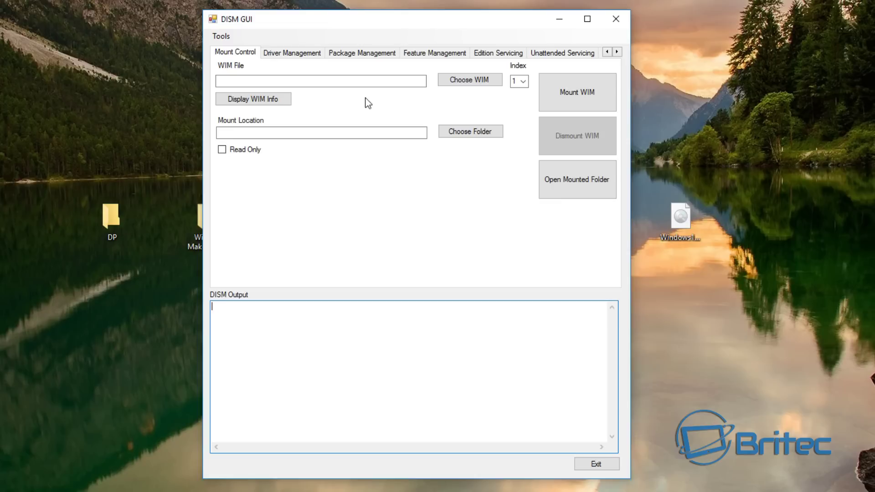
Choose install.wim from the sources folder inside the Desktop's Work folder as the WIM file
{"action": "left_click", "coordinate": [472, 84]}
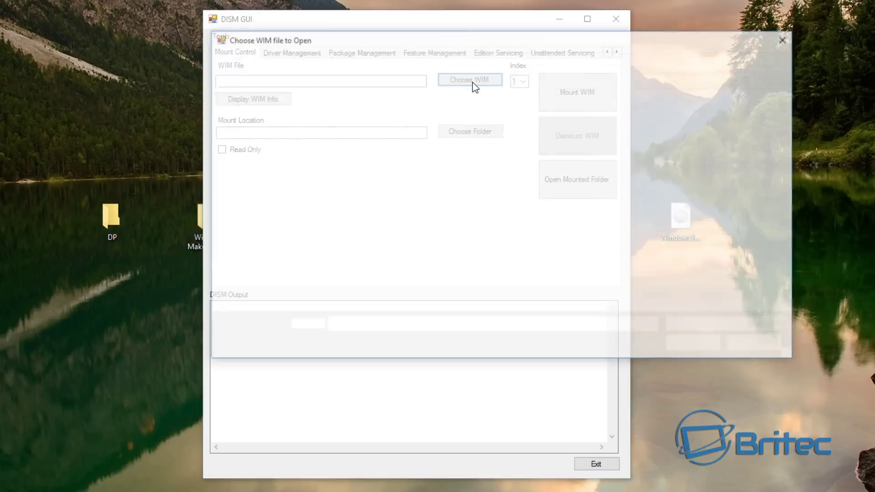
{"action": "left_click_drag", "start_coordinate": [483, 44], "coordinate": [383, 65]}
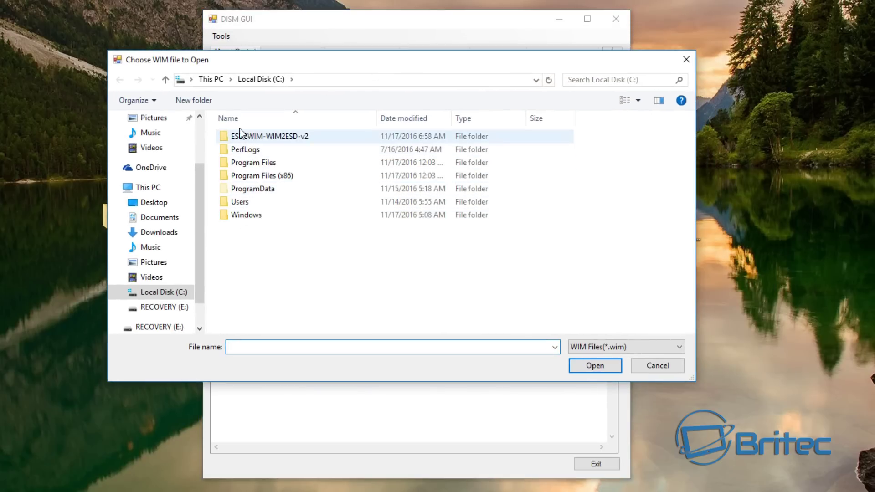
{"action": "left_click", "coordinate": [154, 202]}
{"action": "double_click", "coordinate": [249, 200]}
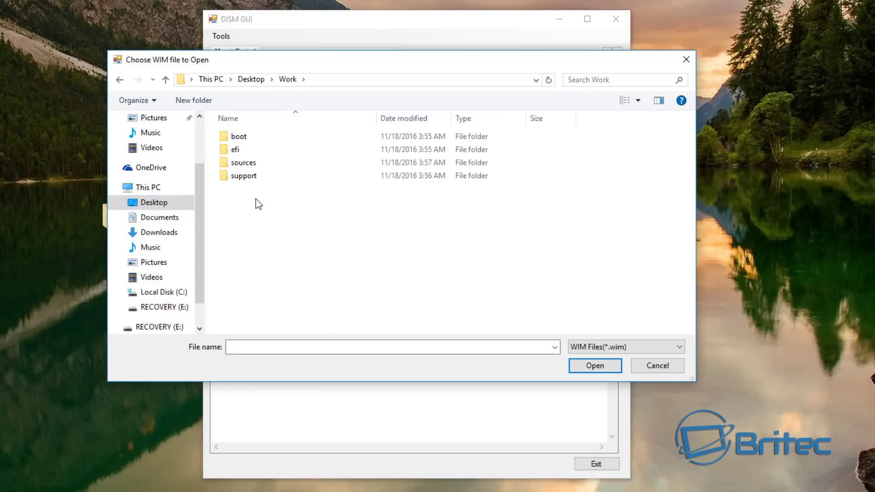
{"action": "double_click", "coordinate": [255, 166]}
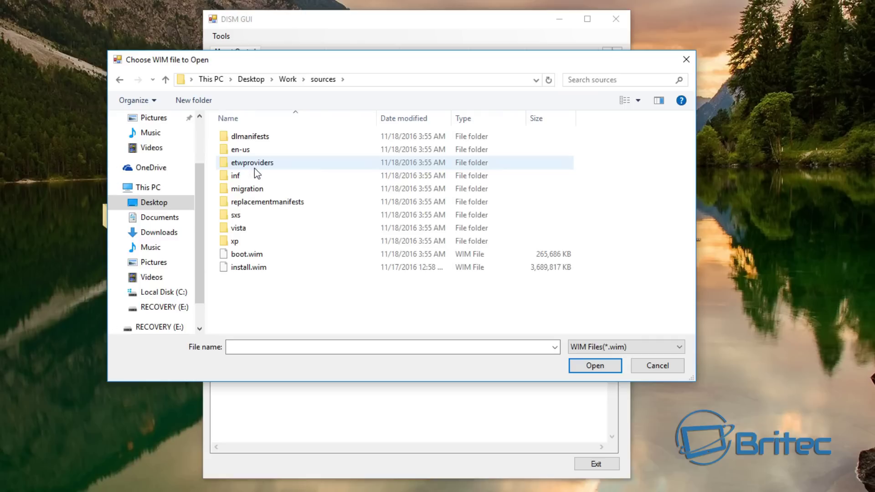
{"action": "left_click", "coordinate": [248, 272]}
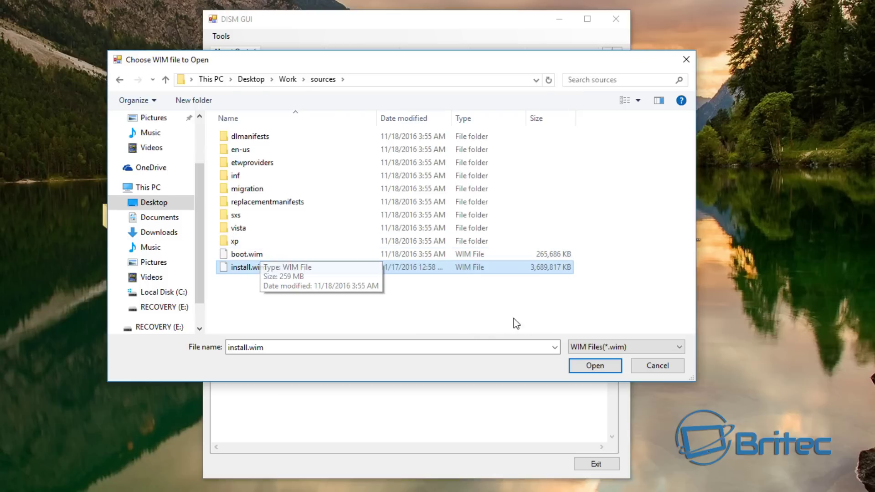
{"action": "left_click", "coordinate": [588, 366]}
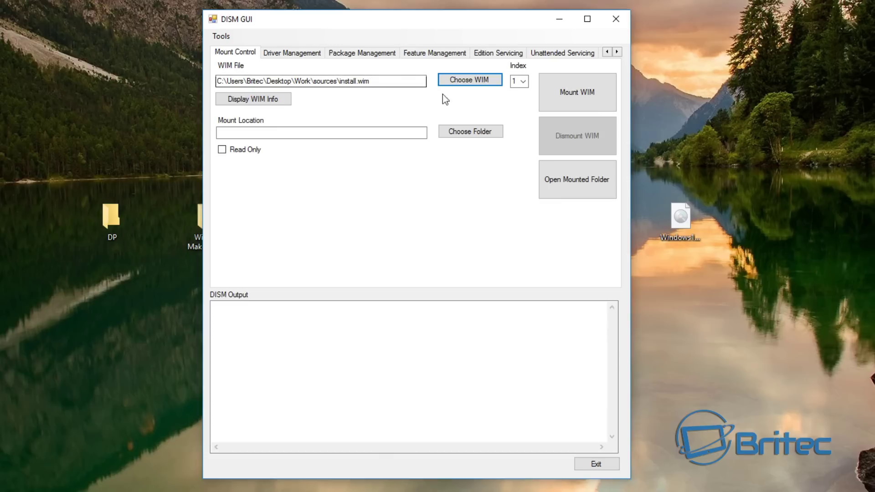
Set the Mount folder on the Desktop as the mount location for the WIM image
{"action": "left_click", "coordinate": [258, 130]}
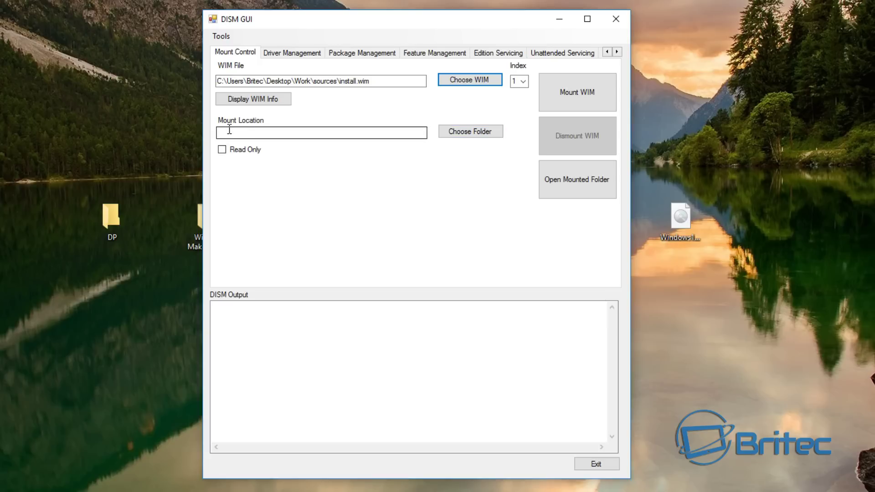
{"action": "left_click", "coordinate": [473, 131]}
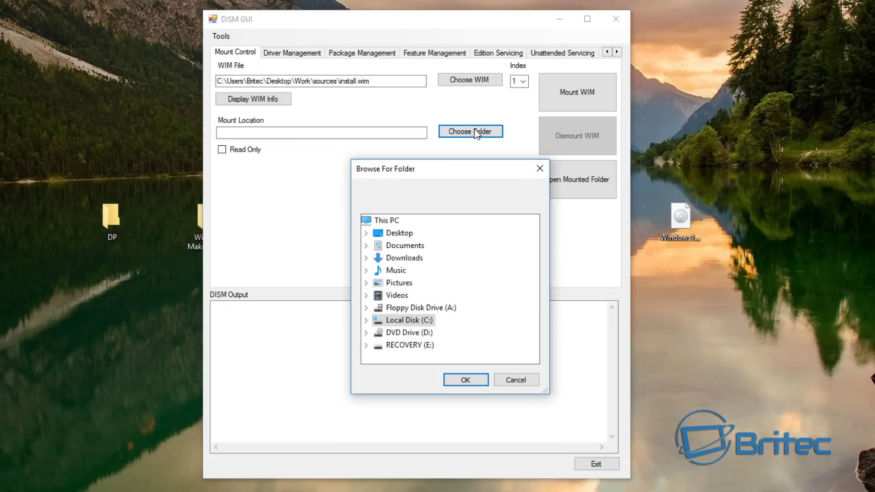
{"action": "left_click_drag", "start_coordinate": [447, 175], "coordinate": [389, 169]}
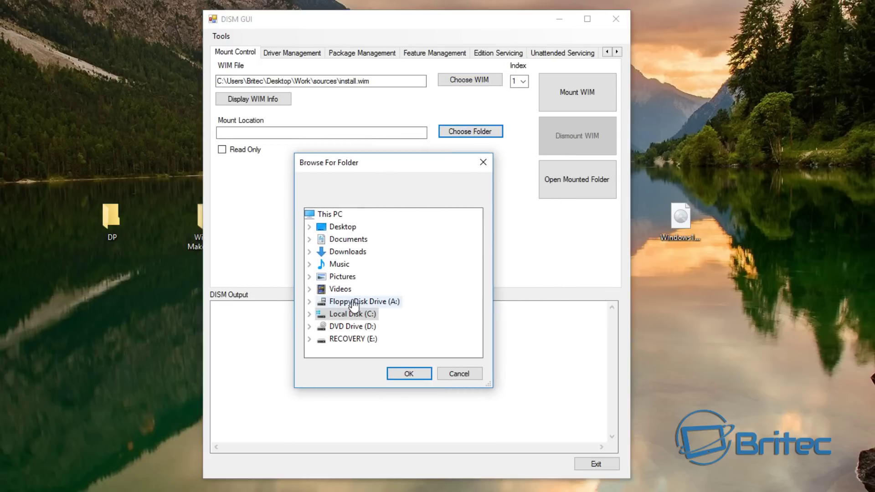
{"action": "double_click", "coordinate": [340, 227]}
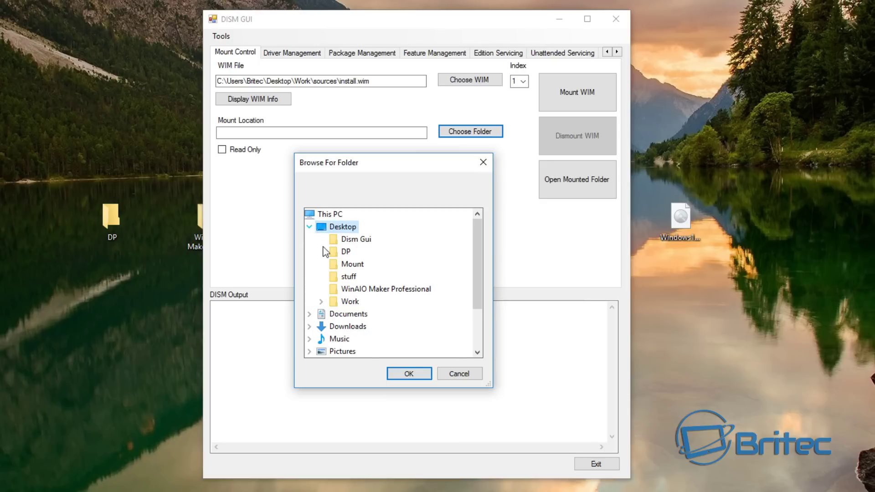
{"action": "left_click", "coordinate": [353, 264]}
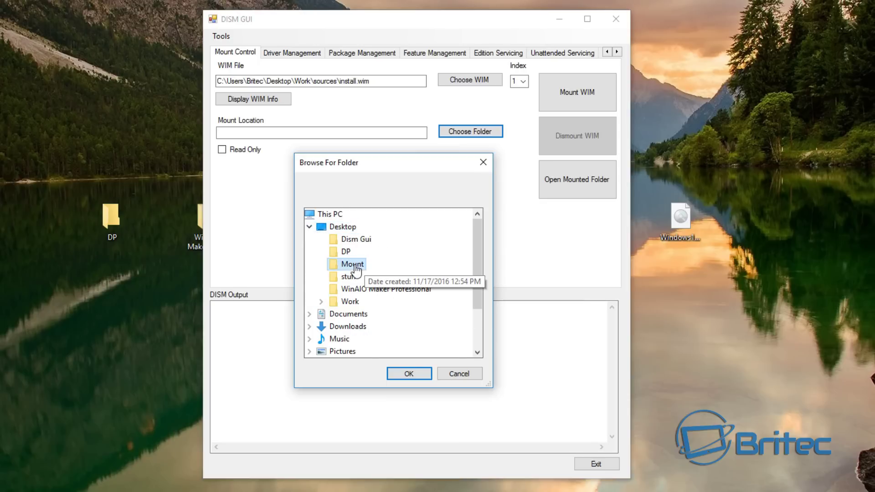
{"action": "left_click", "coordinate": [422, 375]}
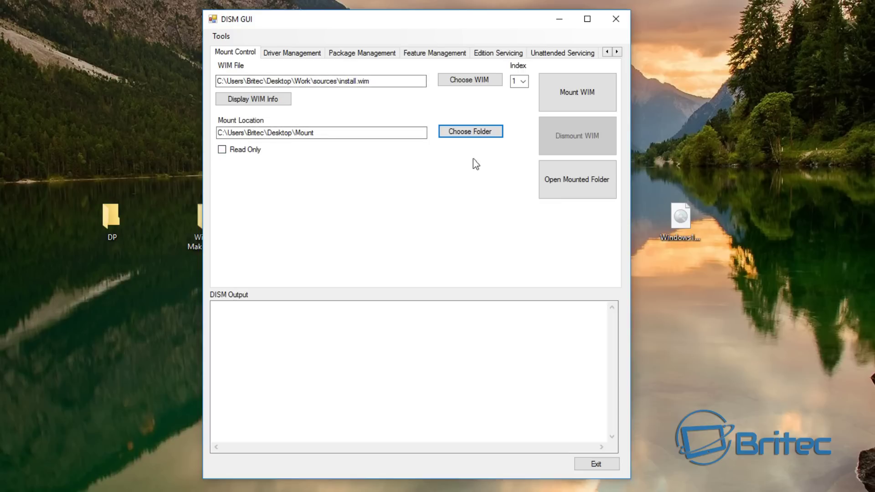
Mount install.wim to the chosen folder and review the dism.exe mount command in the DISM output
{"action": "left_click", "coordinate": [584, 95]}
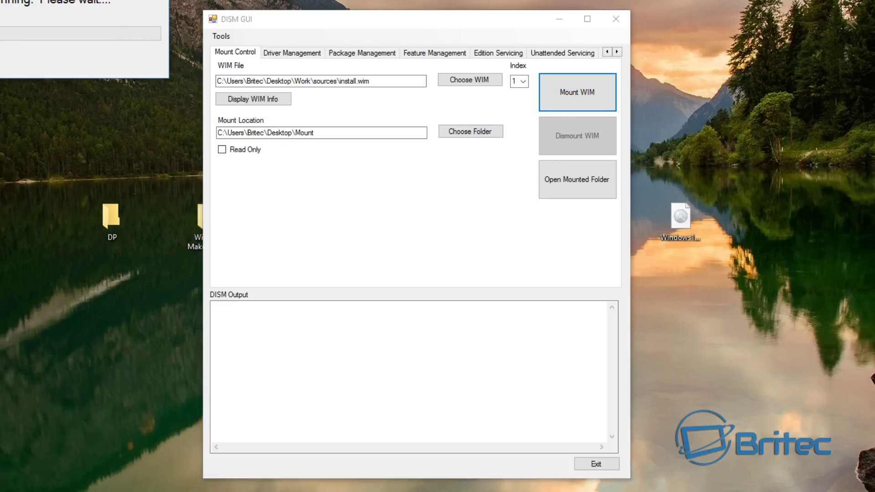
{"action": "left_click_drag", "start_coordinate": [101, 0], "coordinate": [451, 186]}
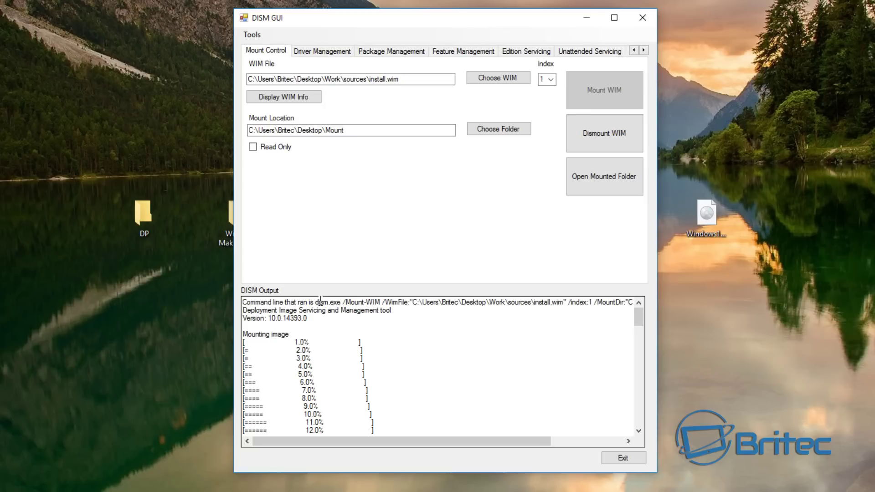
{"action": "left_click_drag", "start_coordinate": [315, 302], "coordinate": [655, 302]}
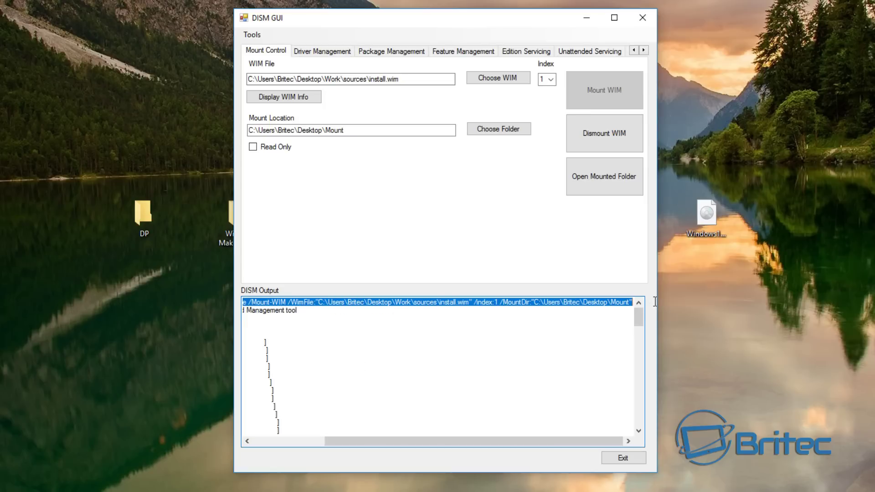
{"action": "left_click_drag", "start_coordinate": [420, 441], "coordinate": [300, 440]}
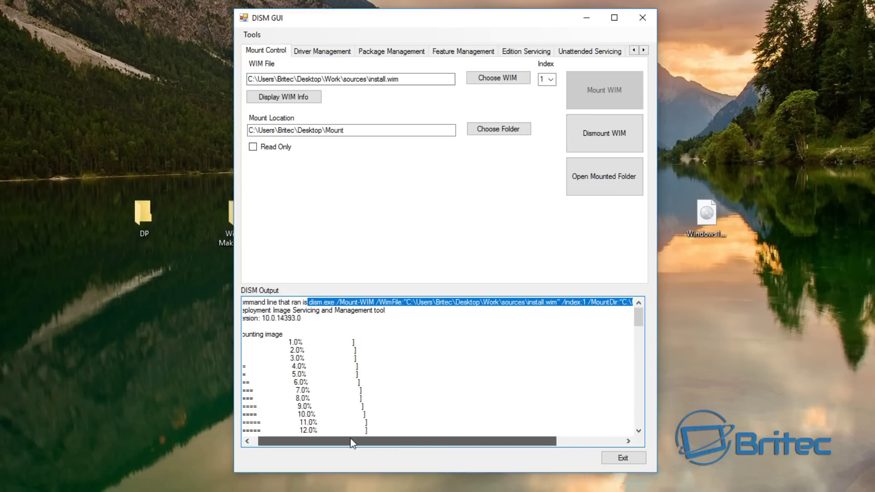
{"action": "left_click", "coordinate": [576, 380]}
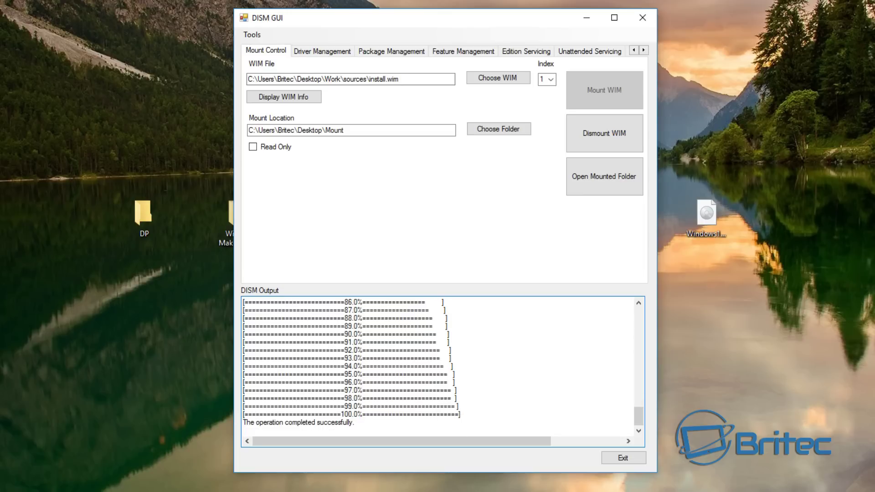
Open the mounted folder to inspect the image's contents, minimize DISM GUI, and close the folder window
{"action": "left_click", "coordinate": [604, 191]}
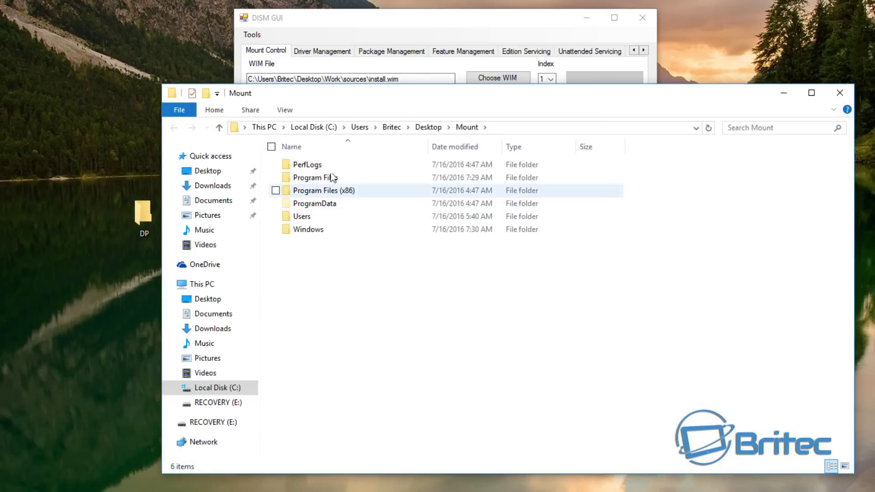
{"action": "left_click_drag", "start_coordinate": [455, 98], "coordinate": [400, 62]}
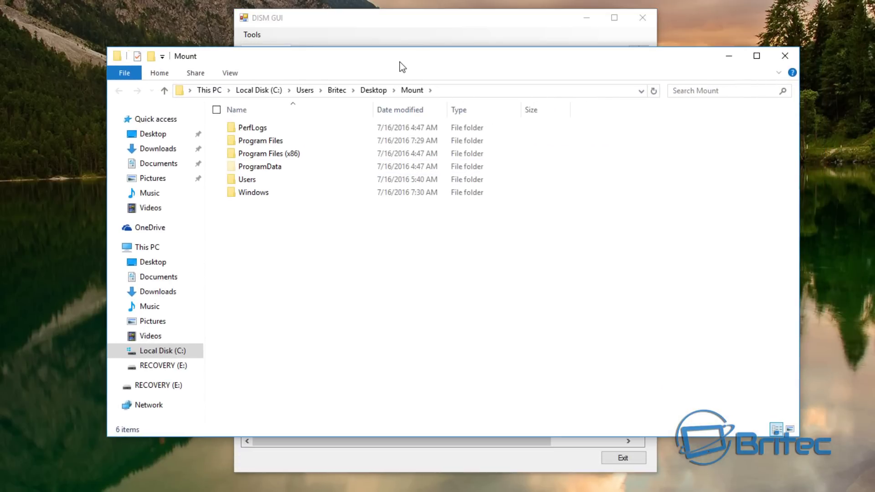
{"action": "left_click", "coordinate": [567, 18]}
{"action": "left_click", "coordinate": [587, 18]}
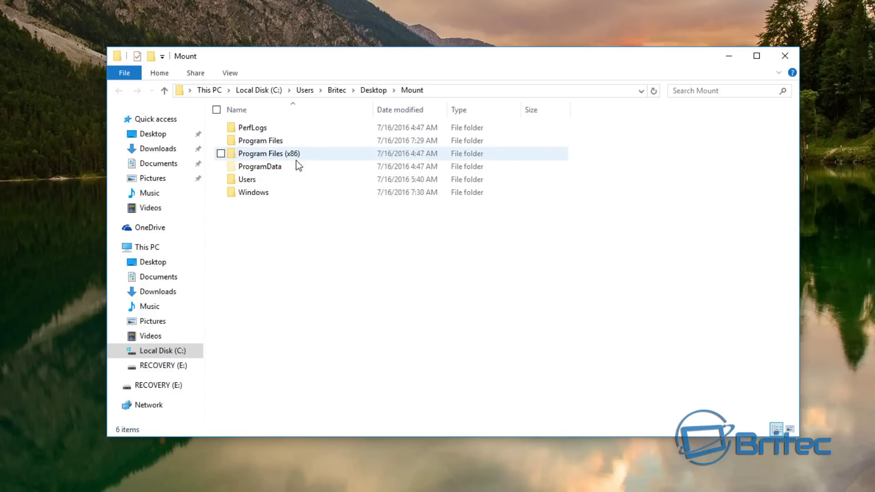
{"action": "left_click", "coordinate": [784, 63]}
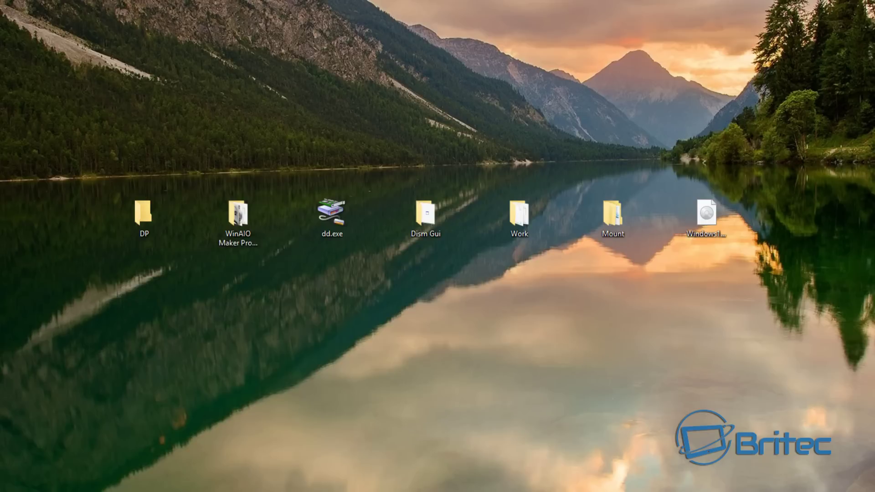
Switch to Microsoft Edge and download the Killer E2200 Windows 10 x64 driver, version 9.0.0.42, saving it to the Desktop
{"action": "mouse_move", "coordinate": [198, 491]}
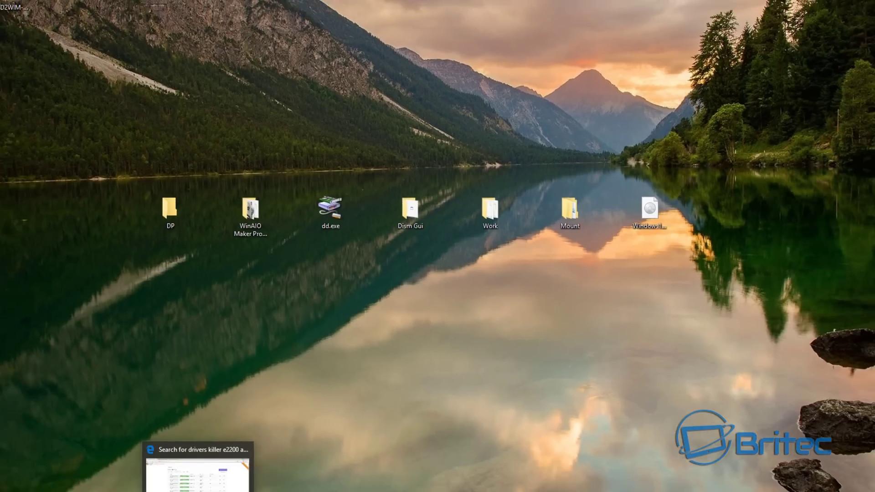
{"action": "left_click", "coordinate": [198, 470]}
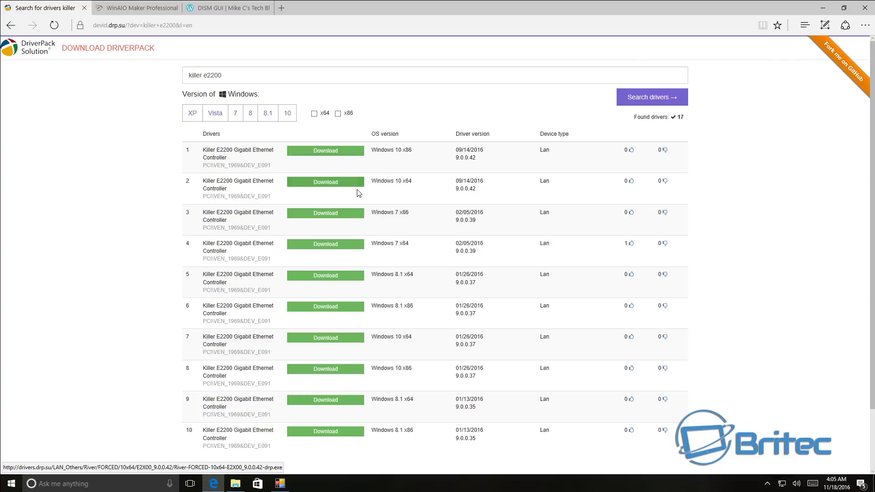
{"action": "left_click", "coordinate": [327, 182]}
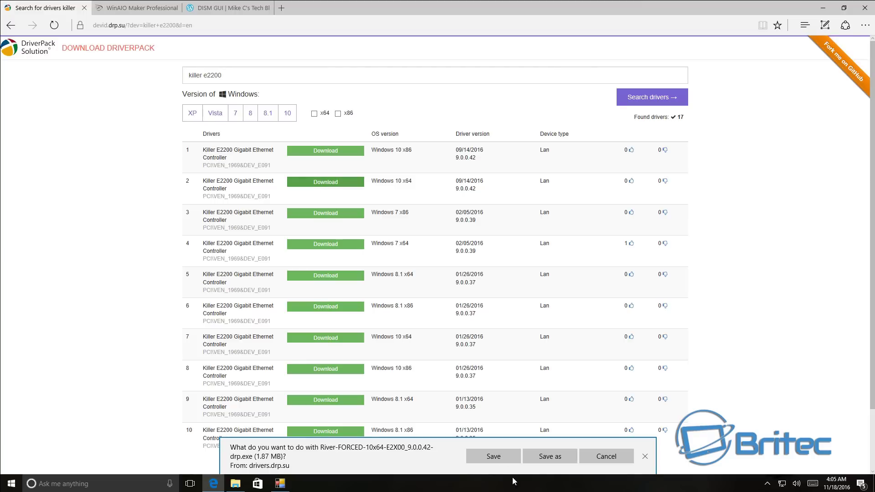
{"action": "left_click", "coordinate": [553, 460]}
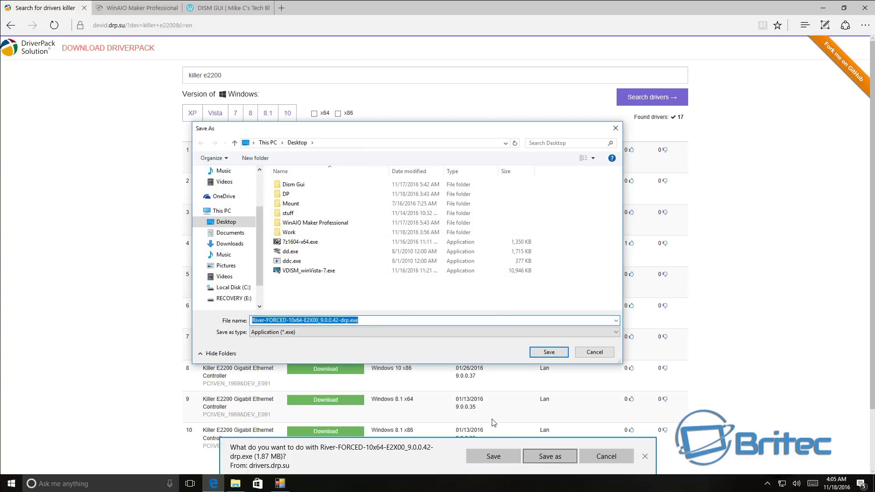
{"action": "left_click", "coordinate": [548, 354]}
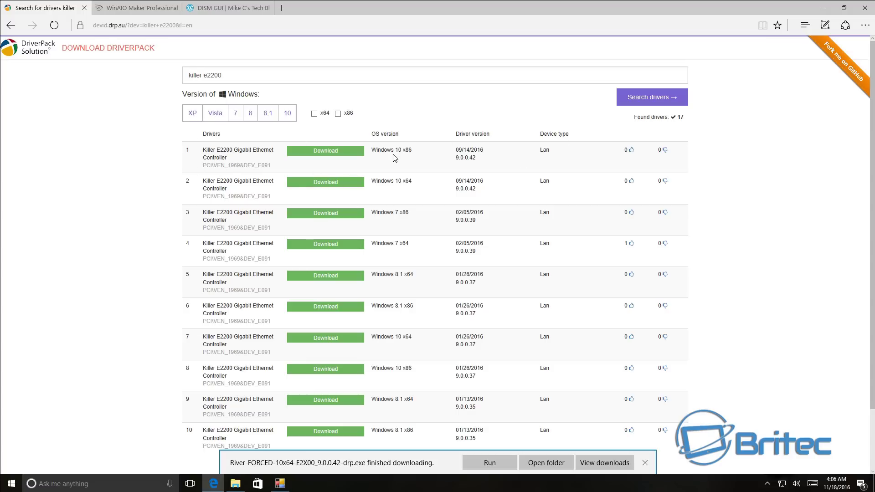
Rerun the killer e2200 driver search, examine the driver categories and manufacturers on the DriverPack Solution home page, and minimize the browser
{"action": "left_click", "coordinate": [652, 101]}
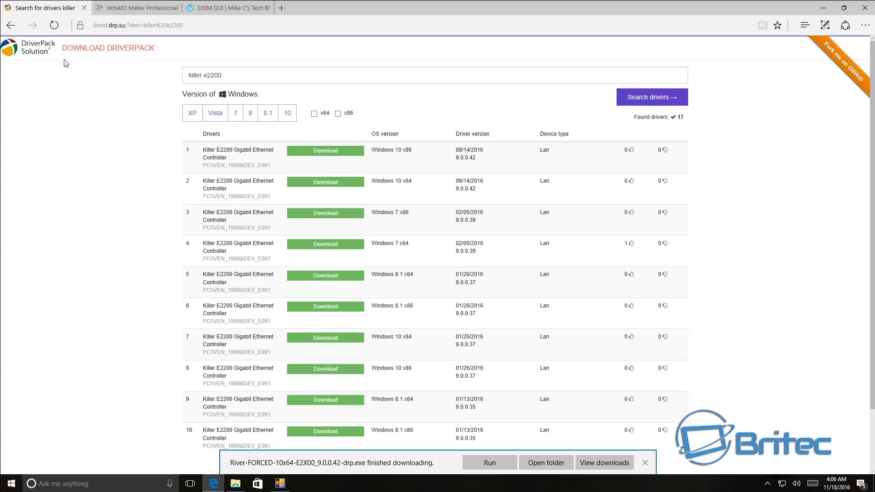
{"action": "left_click", "coordinate": [26, 51]}
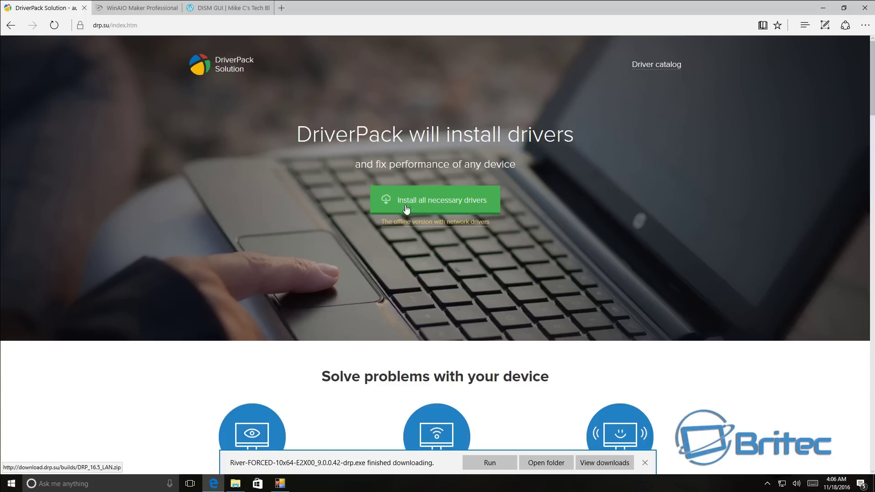
{"action": "scroll", "coordinate": [407, 209], "scroll_direction": "down", "scroll_amount": 4}
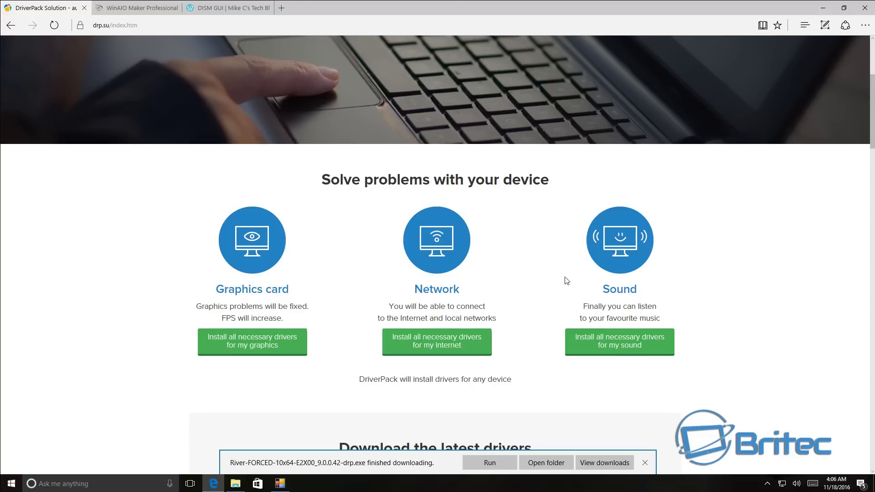
{"action": "scroll", "coordinate": [529, 283], "scroll_direction": "down", "scroll_amount": 3}
{"action": "scroll", "coordinate": [456, 260], "scroll_direction": "down", "scroll_amount": 3}
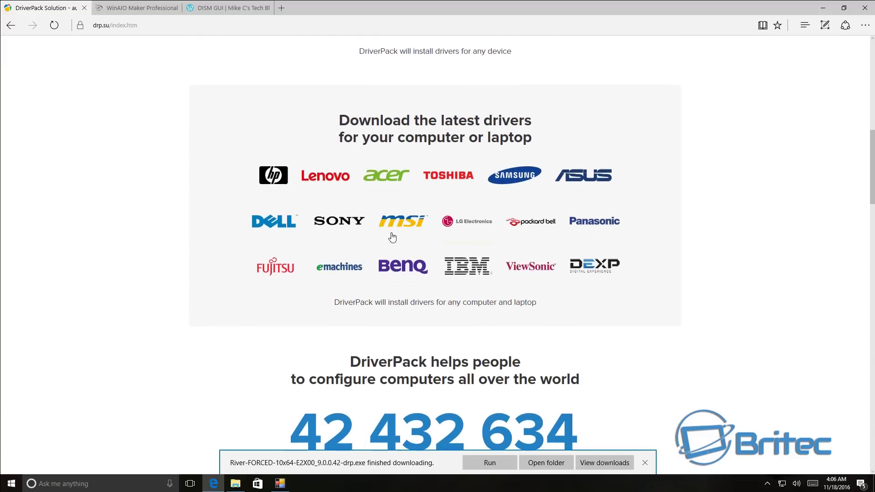
{"action": "scroll", "coordinate": [401, 250], "scroll_direction": "down", "scroll_amount": 3}
{"action": "scroll", "coordinate": [420, 264], "scroll_direction": "up", "scroll_amount": 2}
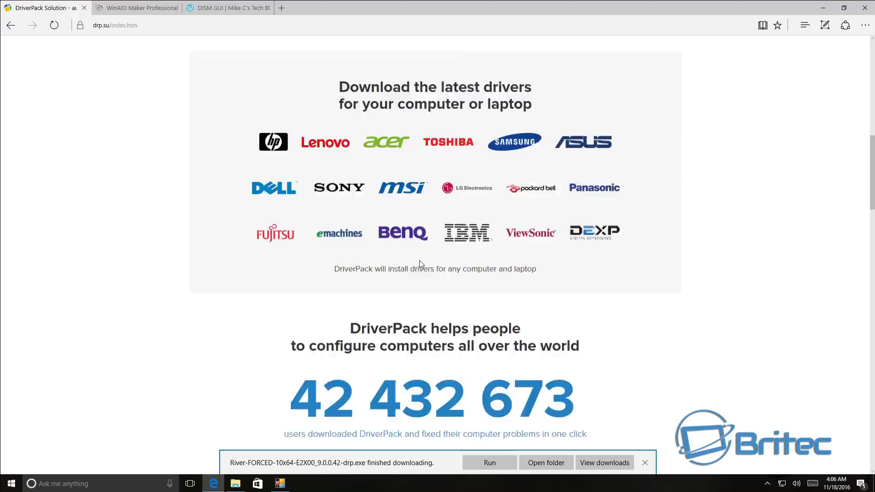
{"action": "scroll", "coordinate": [420, 265], "scroll_direction": "up", "scroll_amount": 2}
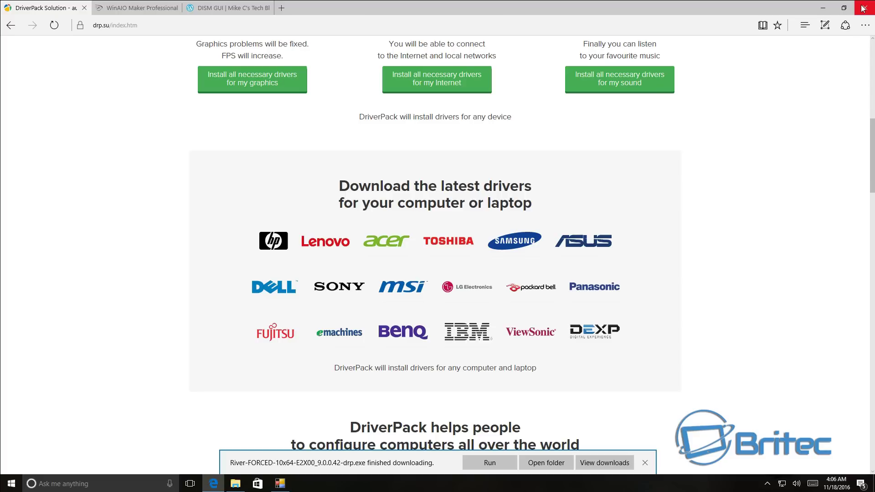
{"action": "left_click", "coordinate": [823, 8]}
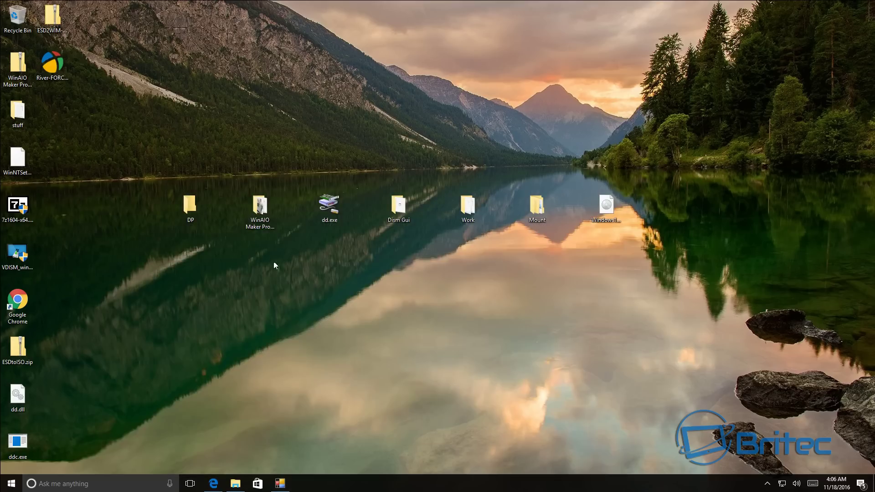
Move the downloaded River-FORCED-10x64-E2X00_9.0.0.42-drp.exe beneath the Dism Gui folder on the desktop and open it as a 7-Zip archive
{"action": "left_click_drag", "start_coordinate": [52, 63], "coordinate": [411, 273]}
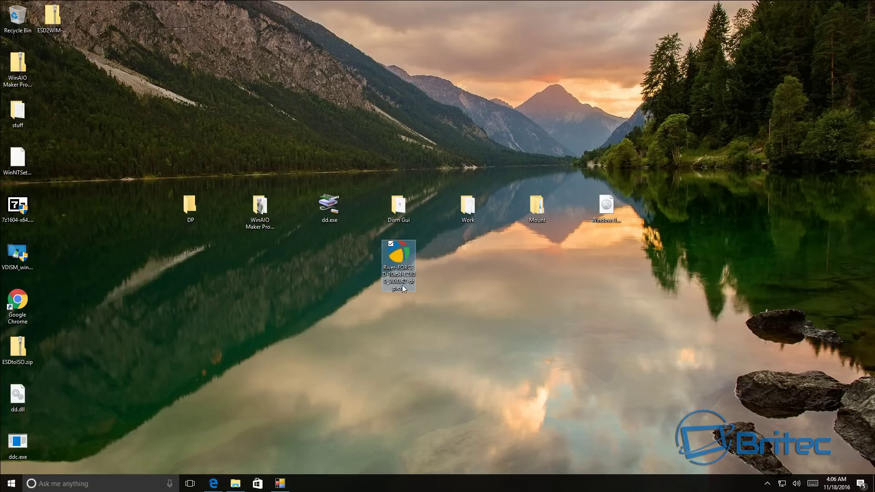
{"action": "mouse_move", "coordinate": [401, 293]}
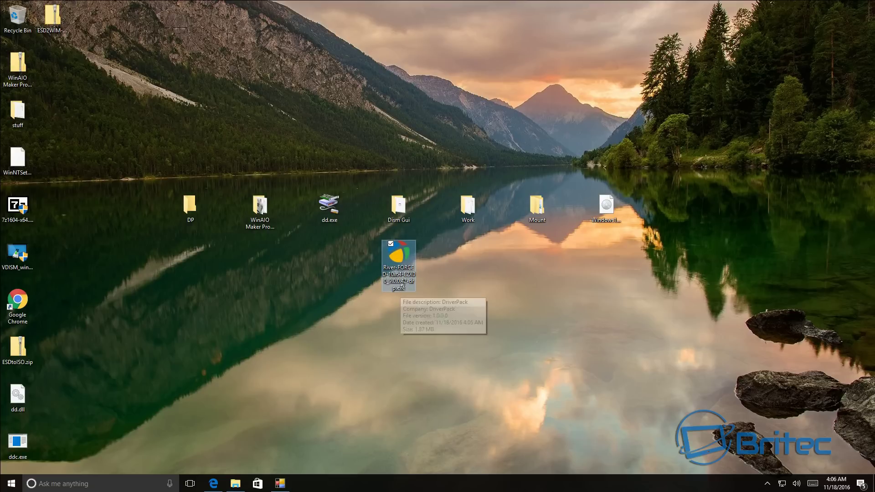
{"action": "right_click", "coordinate": [404, 254]}
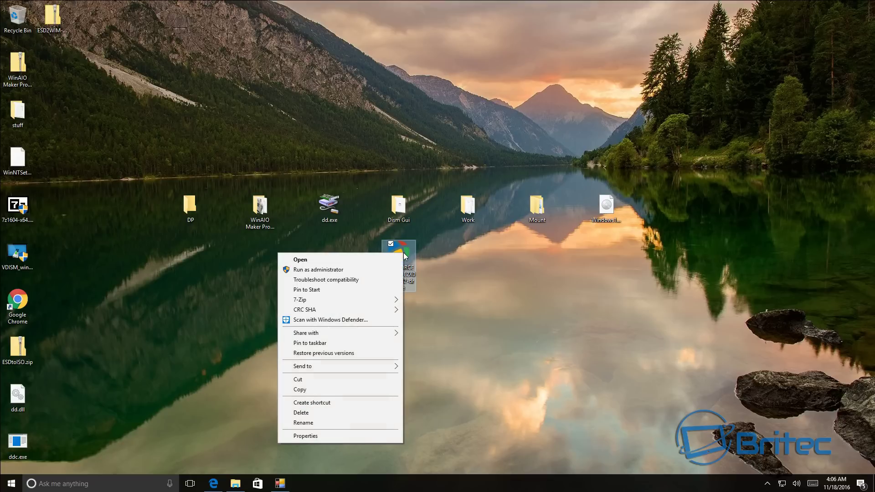
{"action": "mouse_move", "coordinate": [340, 300]}
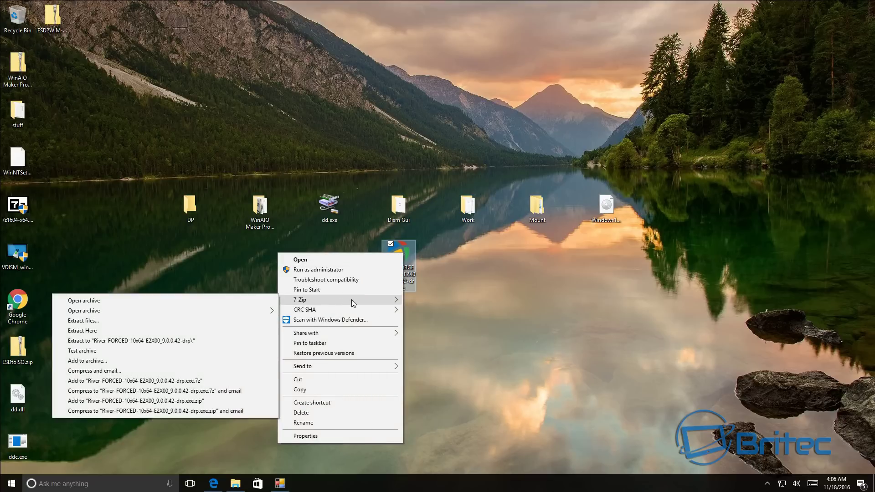
{"action": "left_click", "coordinate": [197, 299]}
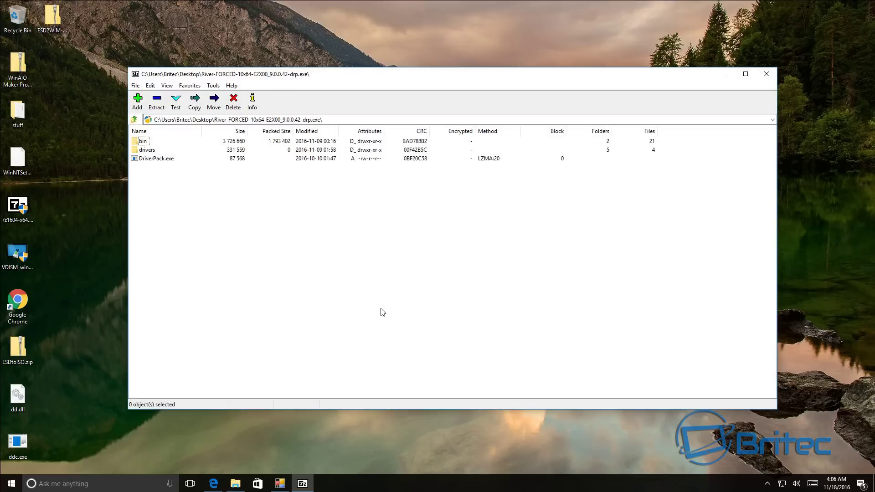
Open drivers\DP_LAN_Others_16105\River\FORCED\10x64\E2X00_9.0.0.42 inside the archive and inspect its driver files
{"action": "left_click", "coordinate": [151, 151]}
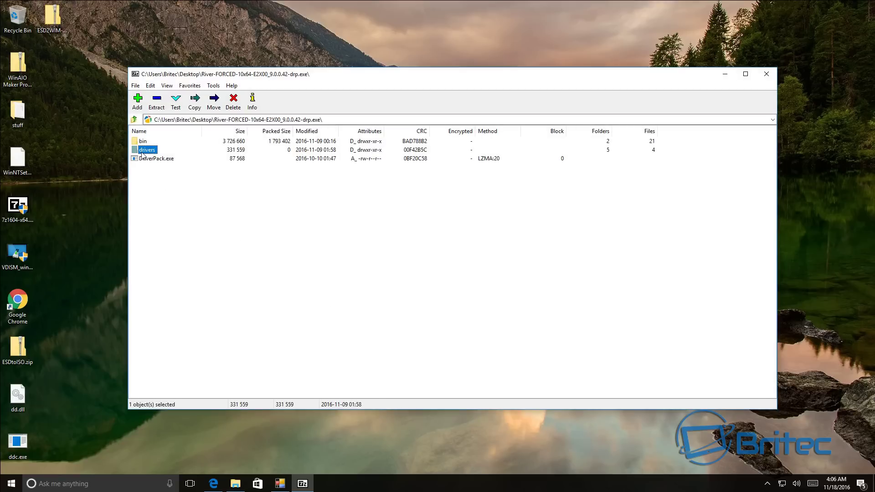
{"action": "double_click", "coordinate": [145, 150]}
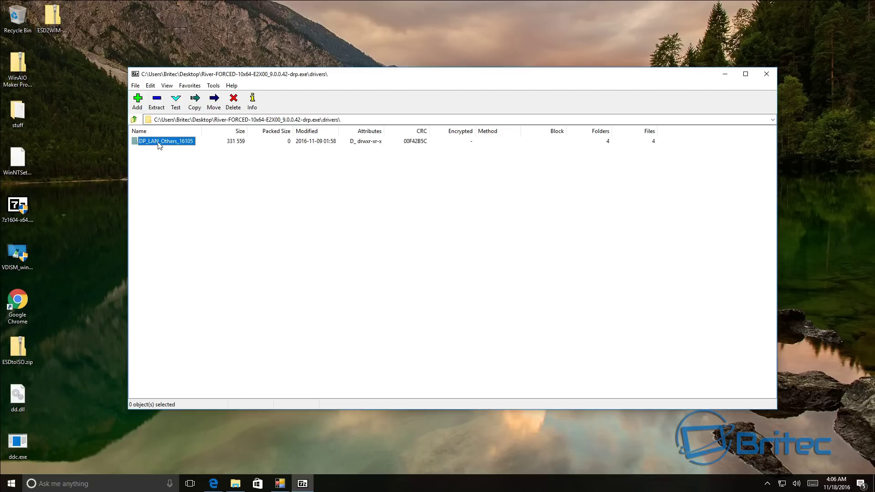
{"action": "left_click", "coordinate": [145, 145]}
{"action": "double_click", "coordinate": [161, 144]}
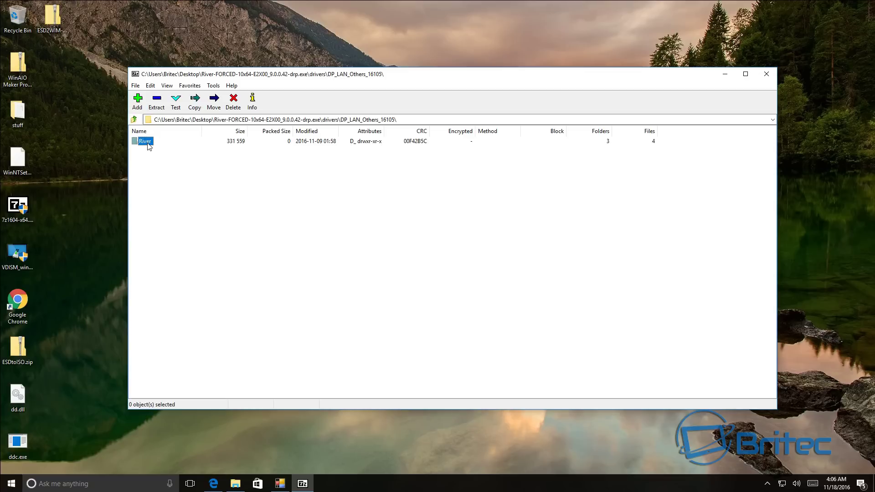
{"action": "double_click", "coordinate": [148, 145]}
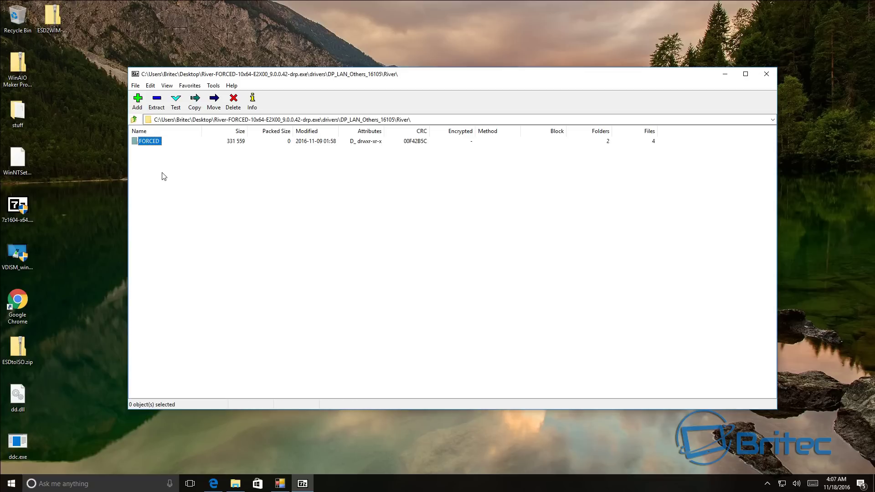
{"action": "double_click", "coordinate": [155, 145]}
{"action": "double_click", "coordinate": [149, 145]}
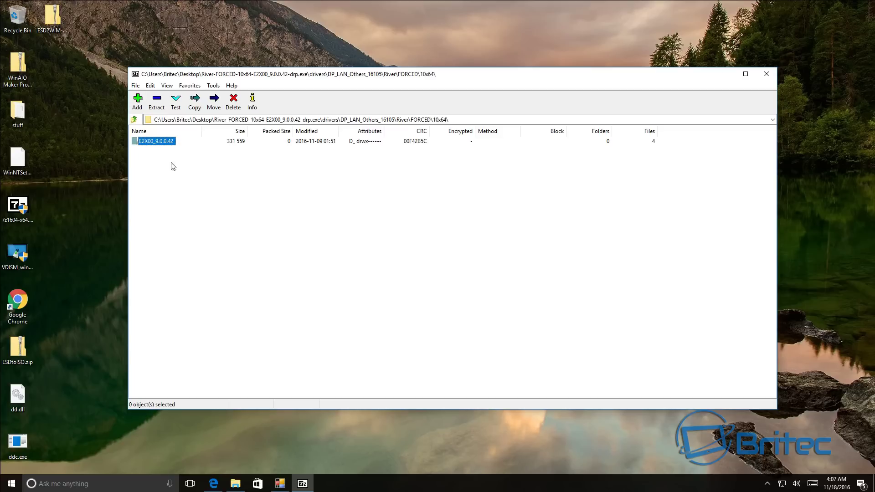
{"action": "double_click", "coordinate": [149, 142]}
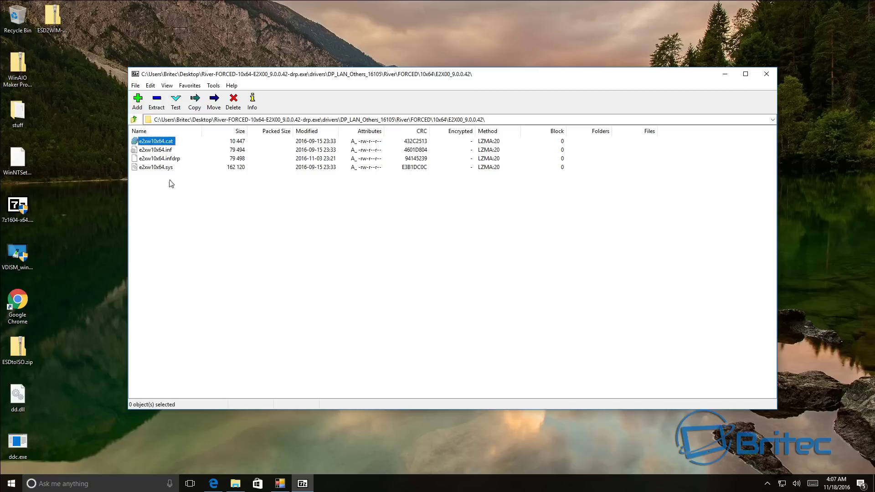
{"action": "left_click", "coordinate": [166, 152]}
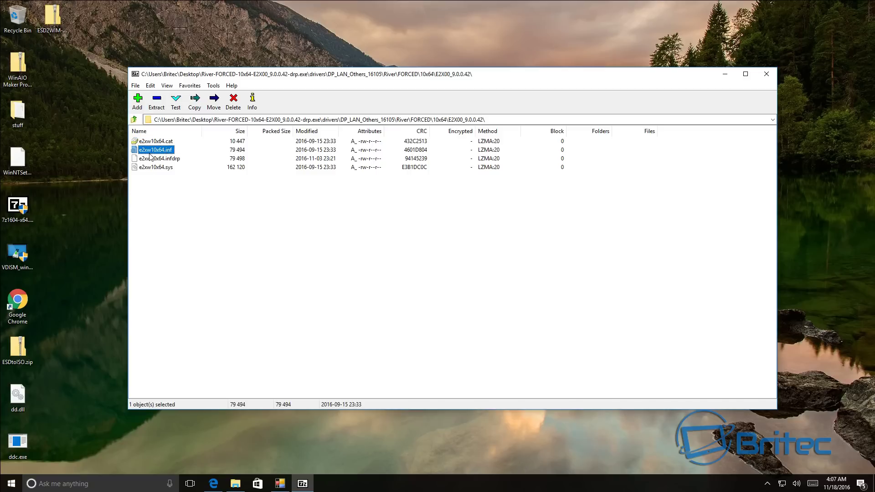
Extract the E2X00_9.0.0.42 folder from the archive to the desktop and close 7-Zip
{"action": "left_click", "coordinate": [134, 119]}
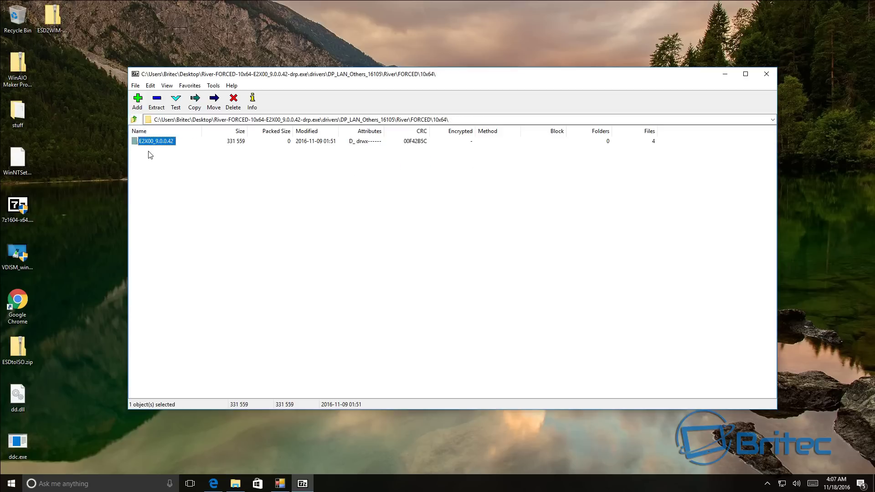
{"action": "left_click_drag", "start_coordinate": [151, 145], "coordinate": [113, 146]}
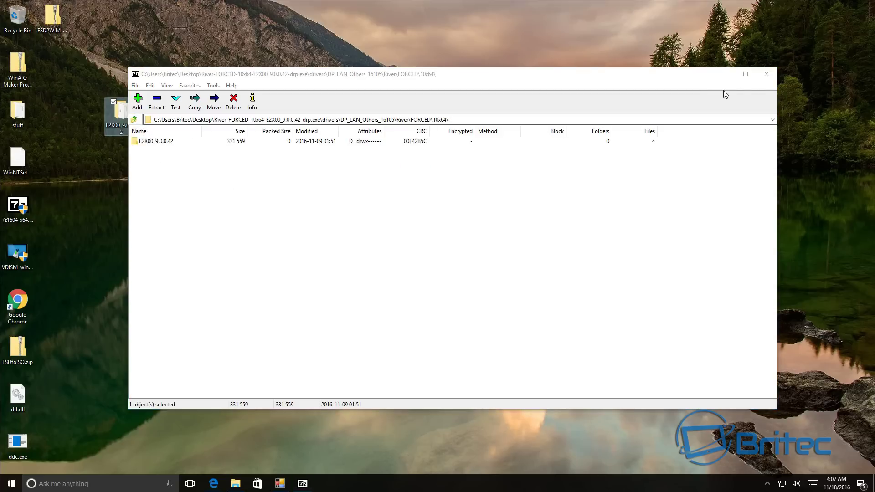
{"action": "left_click", "coordinate": [767, 75]}
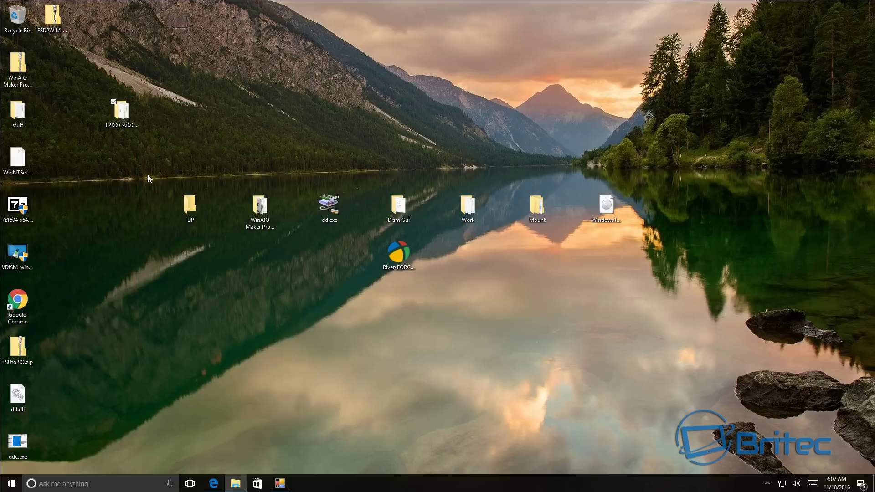
Move the E2X00_9.0.0.42 folder into the DP folder on the desktop and check the driver files inside it
{"action": "left_click_drag", "start_coordinate": [126, 123], "coordinate": [192, 209]}
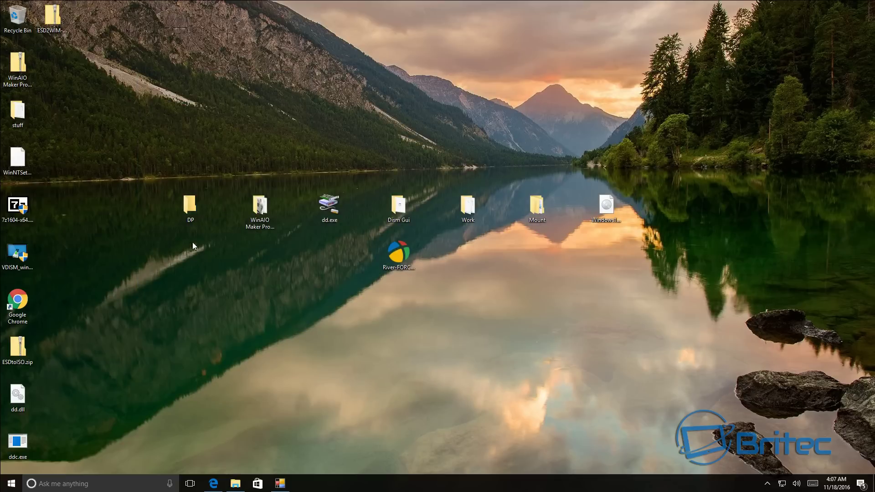
{"action": "left_click", "coordinate": [193, 211]}
{"action": "double_click", "coordinate": [193, 211]}
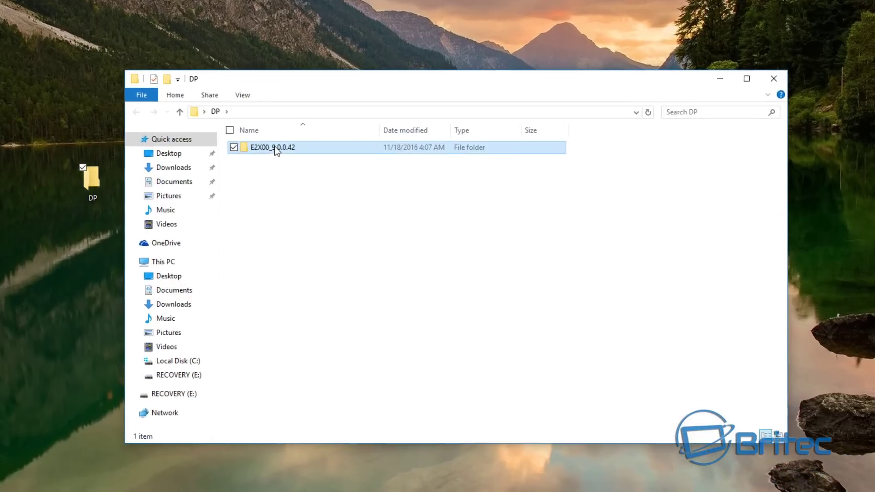
{"action": "double_click", "coordinate": [324, 175]}
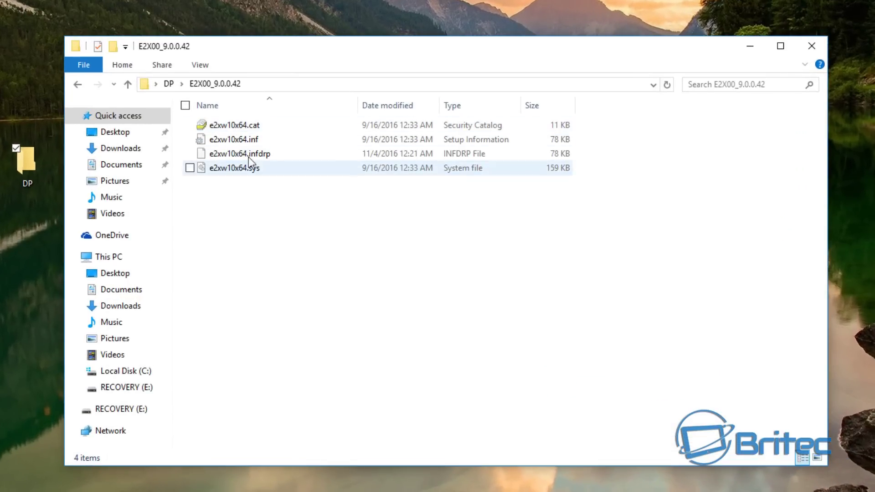
{"action": "left_click", "coordinate": [79, 85]}
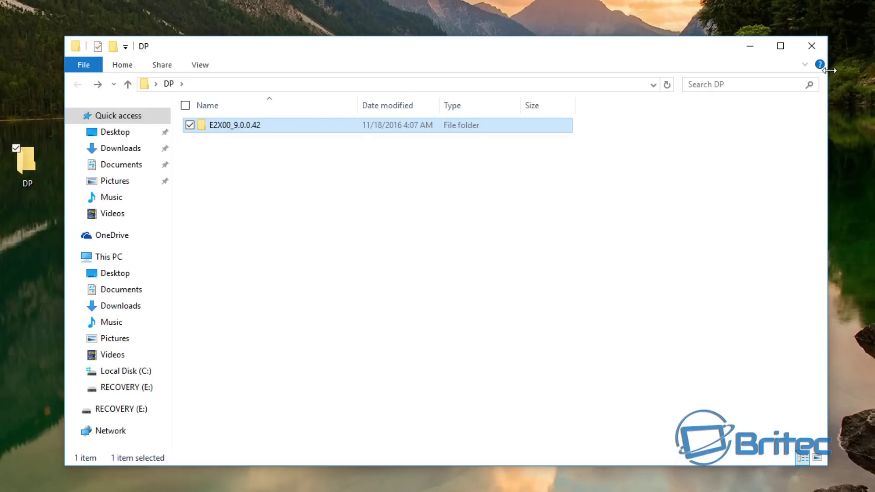
Close the DP folder window and delete the downloaded River-FORCED driver package from the desktop
{"action": "left_click", "coordinate": [812, 46]}
{"action": "double_click", "coordinate": [337, 235]}
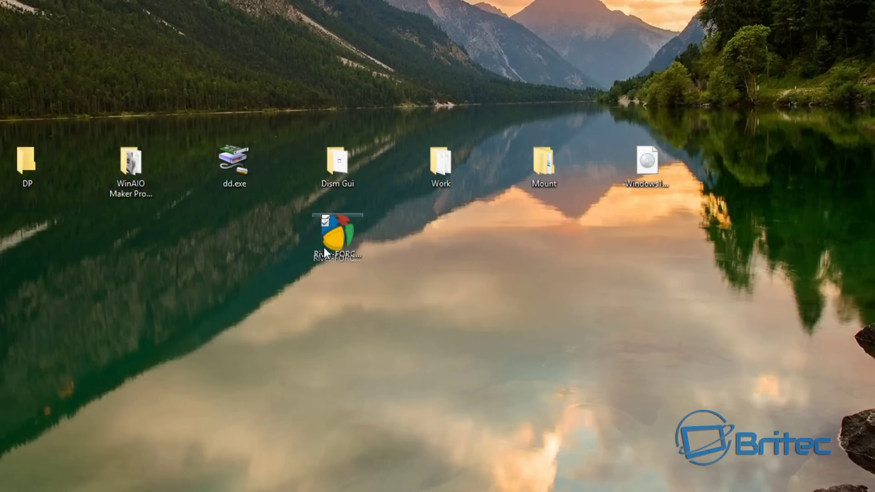
{"action": "key", "text": "Delete"}
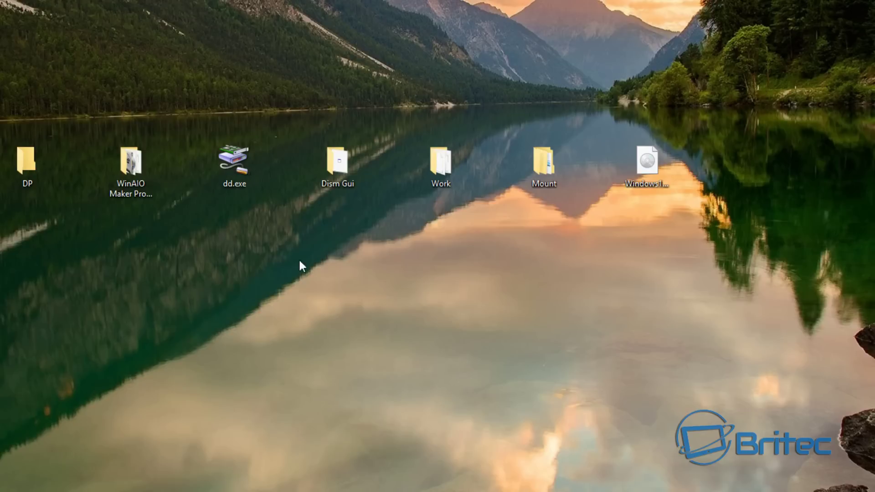
Launch Double Driver from dd.exe, scan the current system for backup, examine the listed drivers, and close the program
{"action": "double_click", "coordinate": [236, 162]}
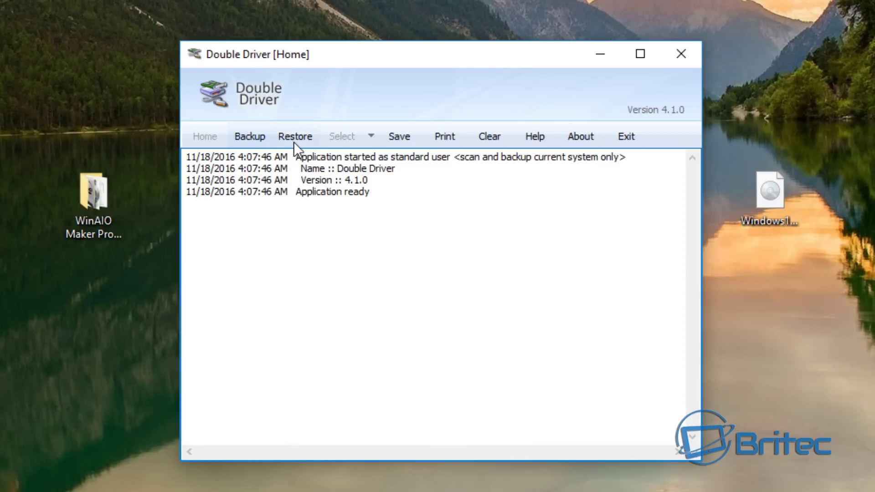
{"action": "left_click", "coordinate": [248, 139]}
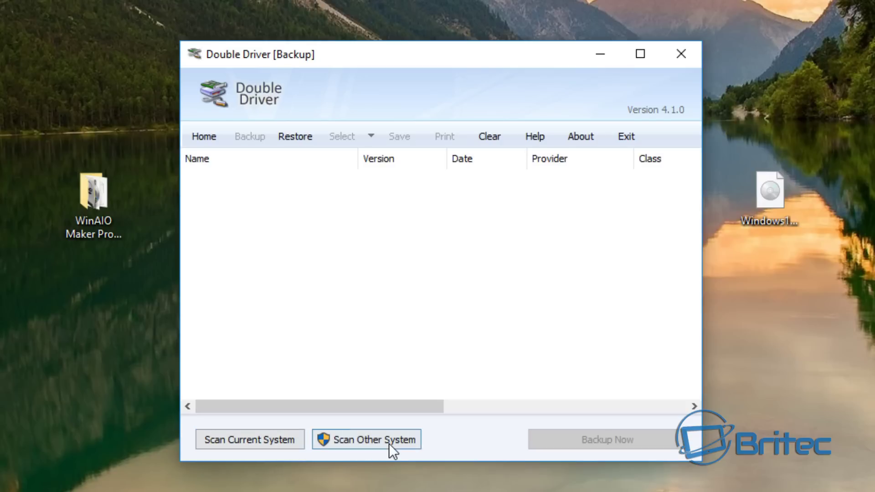
{"action": "left_click", "coordinate": [227, 446]}
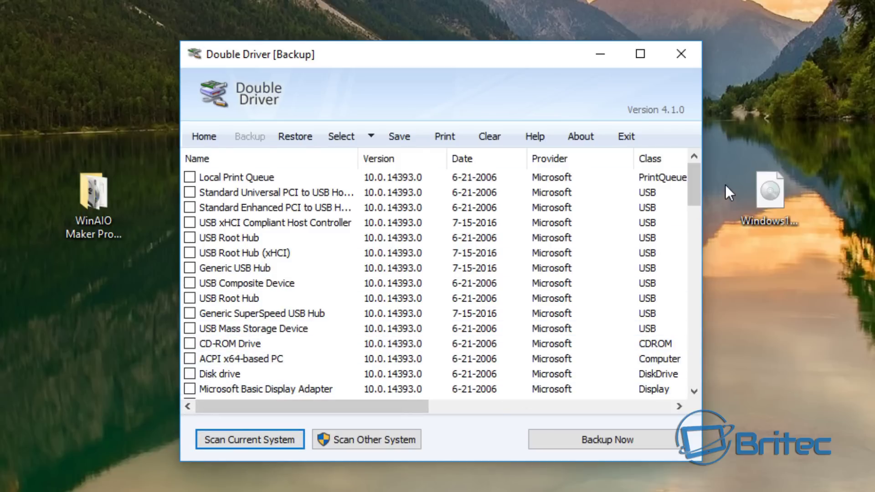
{"action": "left_click_drag", "start_coordinate": [699, 177], "coordinate": [674, 125]}
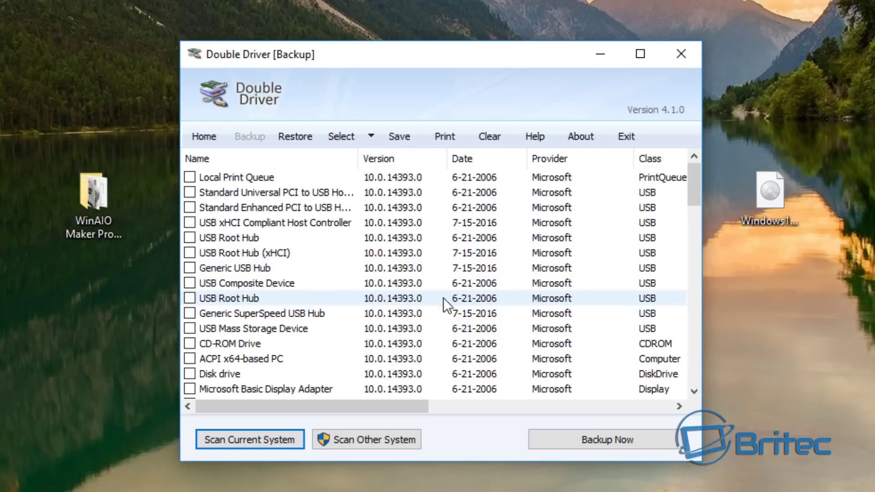
{"action": "scroll", "coordinate": [315, 300], "scroll_direction": "down", "scroll_amount": 2}
{"action": "scroll", "coordinate": [318, 312], "scroll_direction": "down", "scroll_amount": 5}
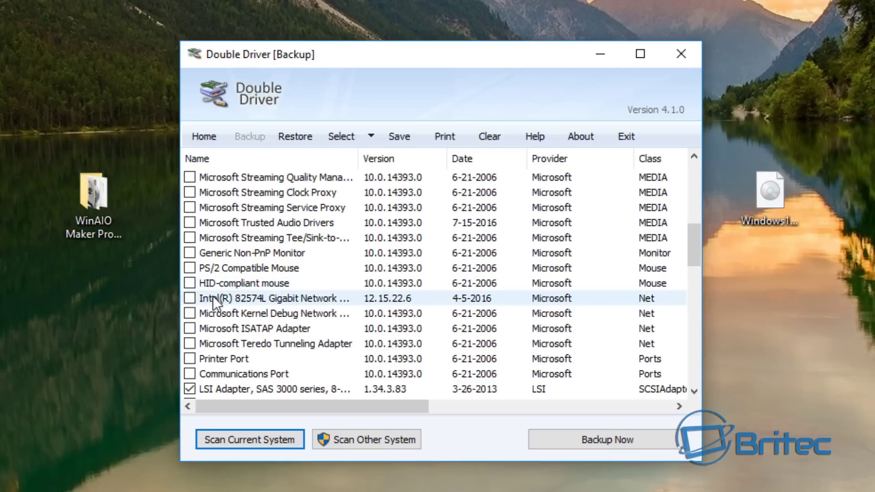
{"action": "scroll", "coordinate": [212, 297], "scroll_direction": "down", "scroll_amount": 6}
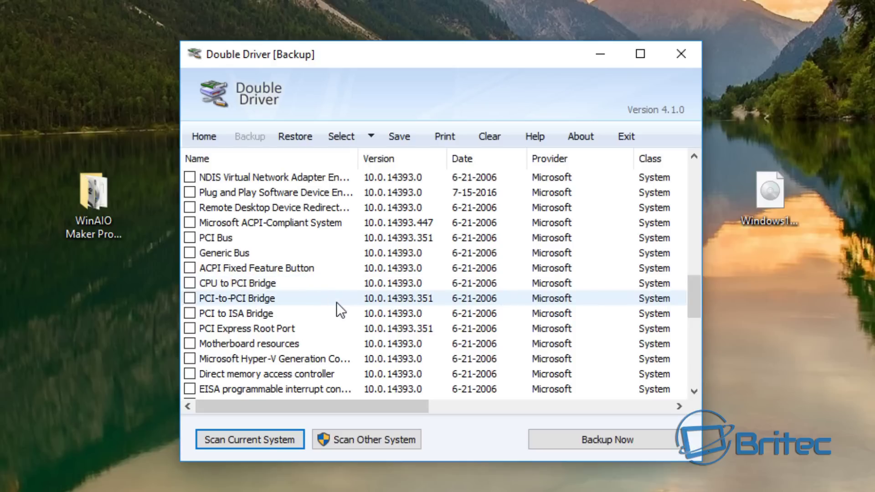
{"action": "left_click", "coordinate": [681, 55]}
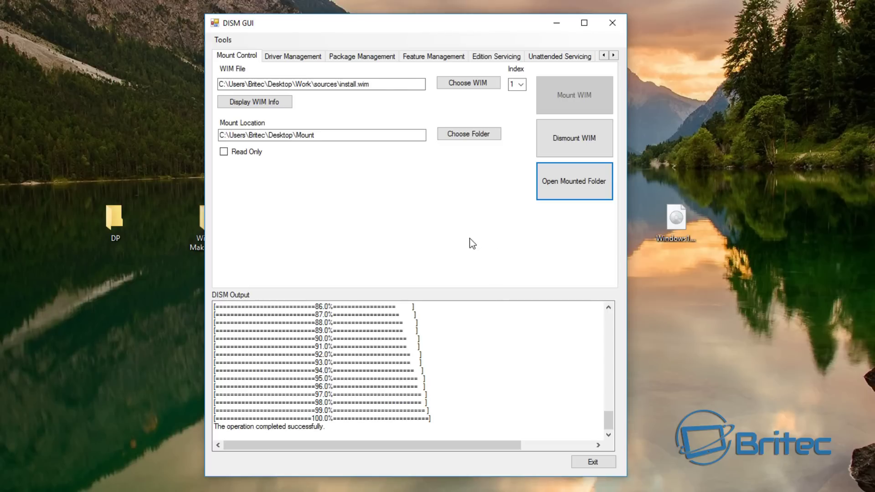
Switch to DISM GUI and set the drivers folder location to E2X00_9.0.0.42 within the desktop's DP folder
{"action": "left_click", "coordinate": [293, 56]}
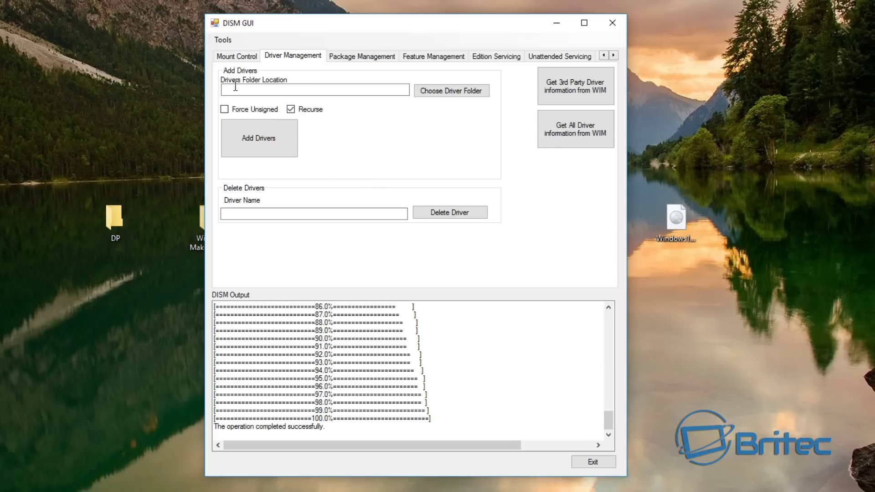
{"action": "left_click", "coordinate": [447, 96]}
{"action": "left_click_drag", "start_coordinate": [431, 175], "coordinate": [393, 139]}
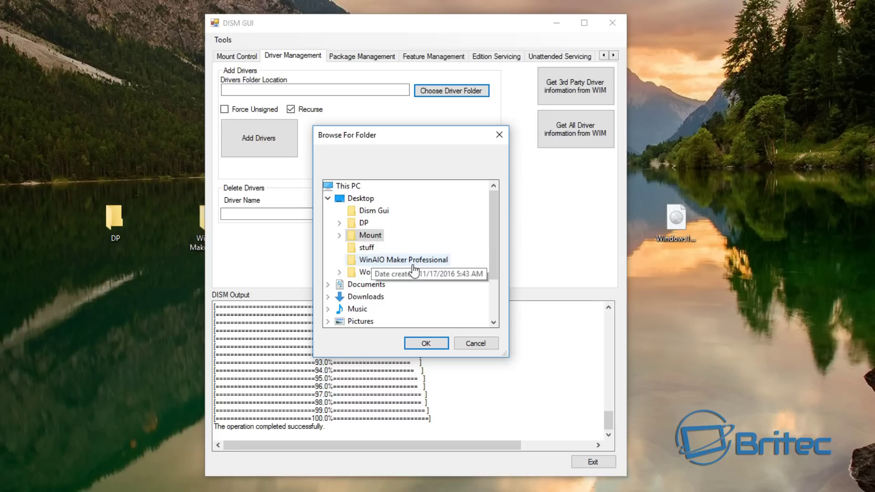
{"action": "left_click", "coordinate": [339, 223]}
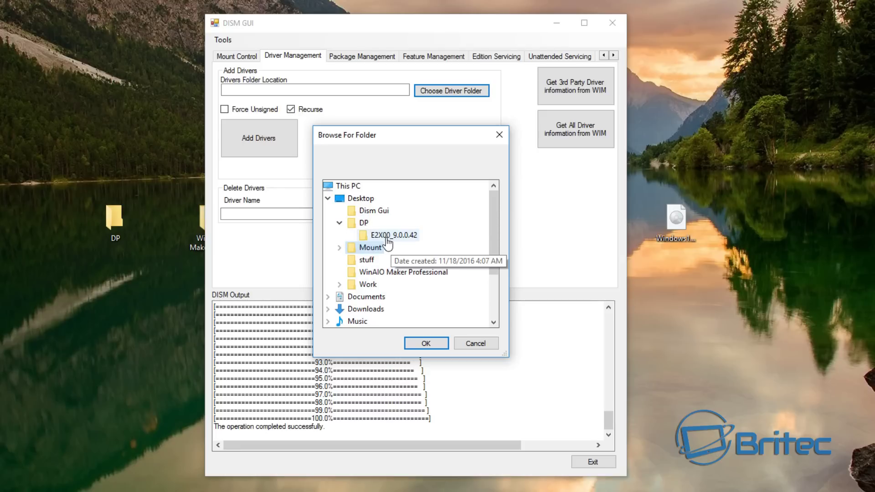
{"action": "left_click", "coordinate": [406, 237]}
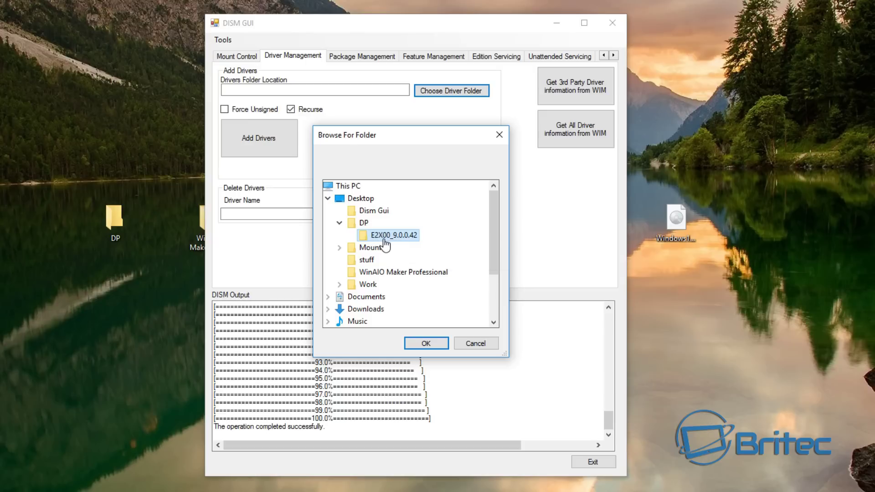
{"action": "left_click", "coordinate": [419, 344]}
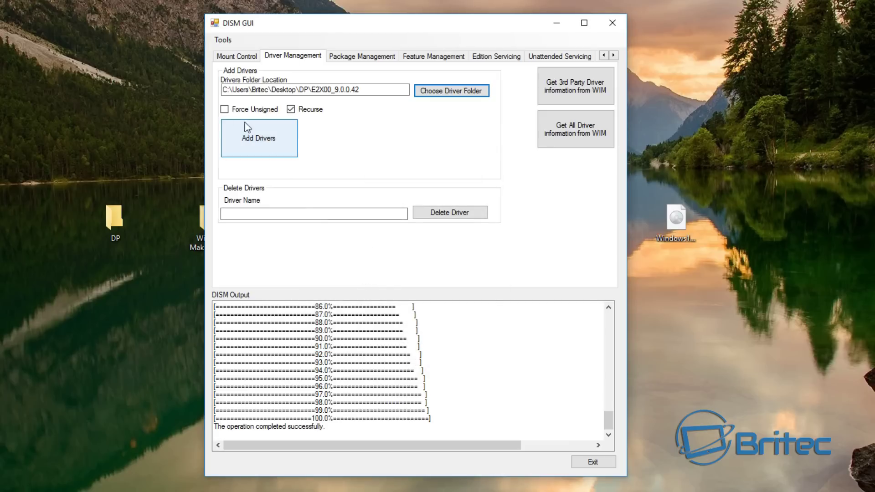
Add the chosen drivers to the mounted image with Force Unsigned disabled and Recurse enabled
{"action": "left_click", "coordinate": [224, 109]}
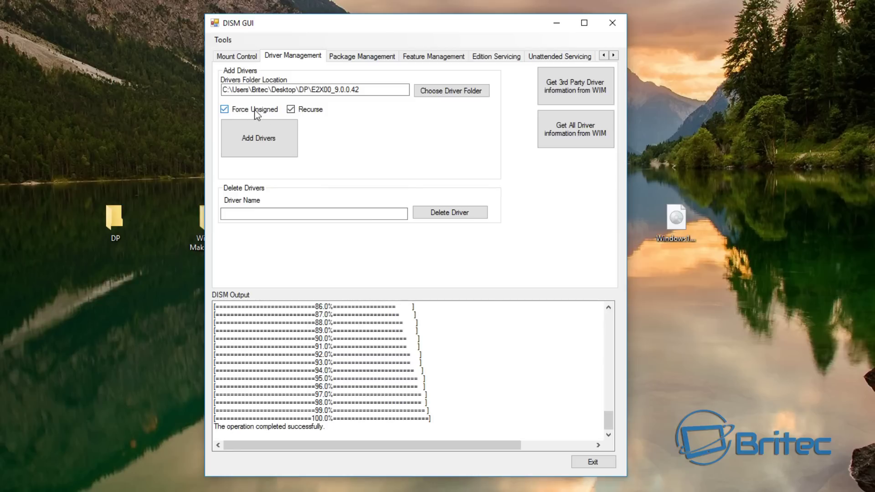
{"action": "left_click", "coordinate": [224, 109]}
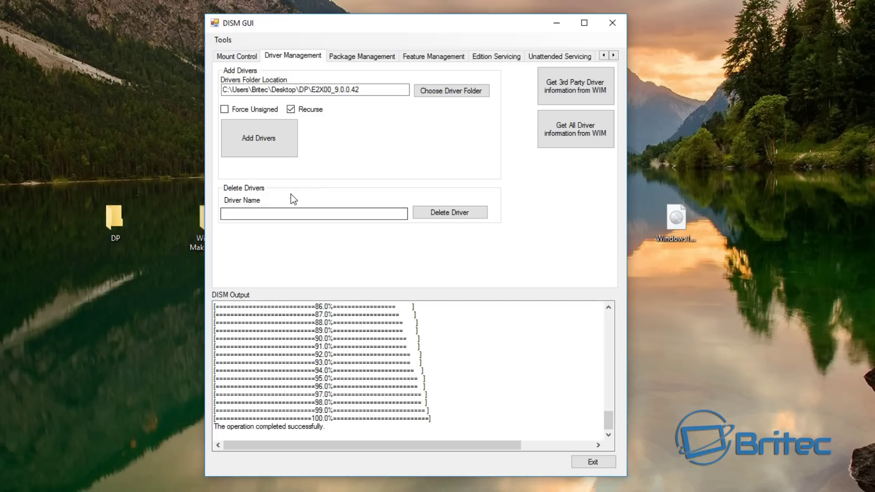
{"action": "left_click", "coordinate": [266, 142]}
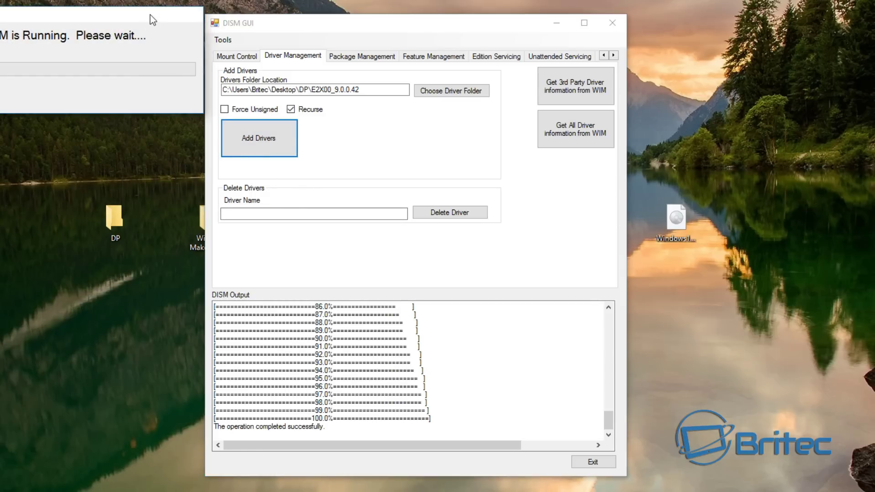
{"action": "left_click_drag", "start_coordinate": [150, 14], "coordinate": [470, 203]}
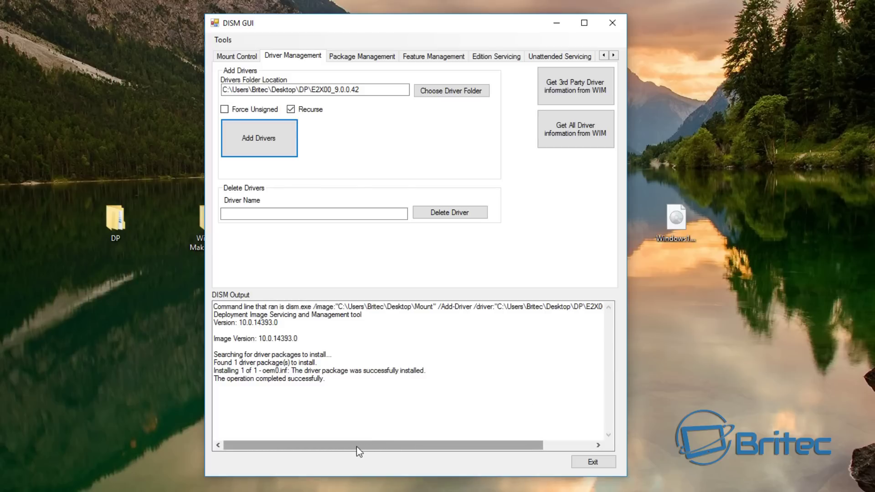
{"action": "mouse_move", "coordinate": [356, 447]}
{"action": "left_mouse_down"}
{"action": "mouse_move", "coordinate": [375, 447]}
{"action": "mouse_move", "coordinate": [351, 447]}
{"action": "left_mouse_up"}
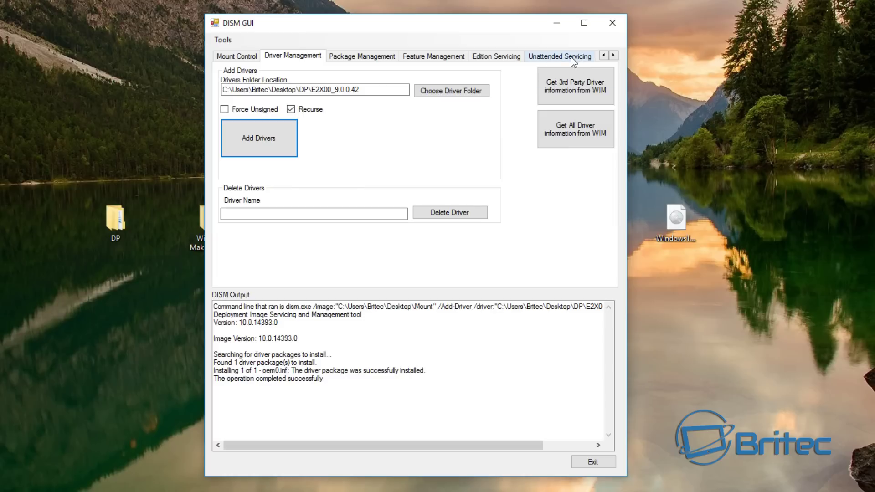
{"action": "left_click", "coordinate": [613, 55]}
{"action": "left_click", "coordinate": [613, 56]}
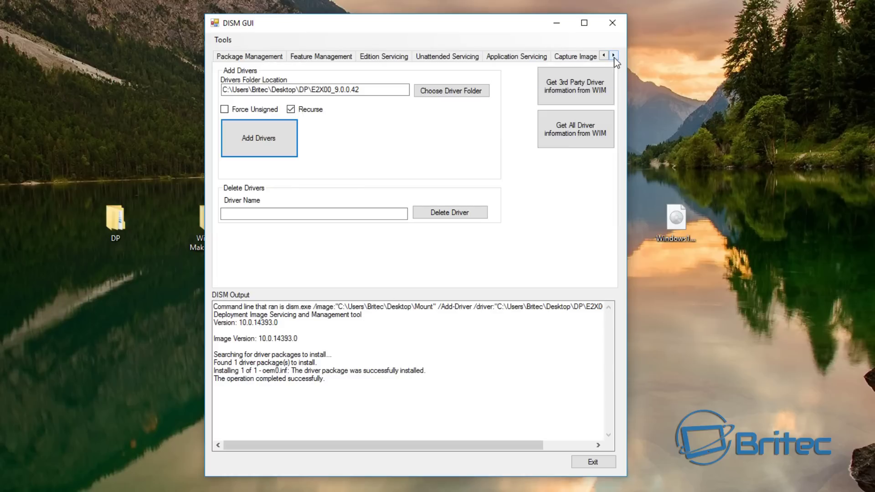
{"action": "left_click", "coordinate": [613, 55]}
{"action": "left_click", "coordinate": [603, 56]}
{"action": "left_click", "coordinate": [602, 55]}
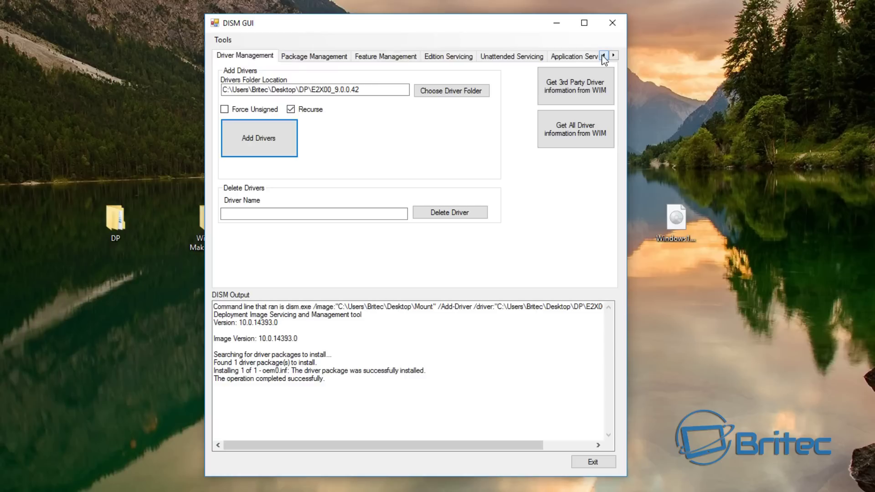
Dismount the install.wim image from the desktop's Mount folder and commit the changes
{"action": "left_click", "coordinate": [602, 56]}
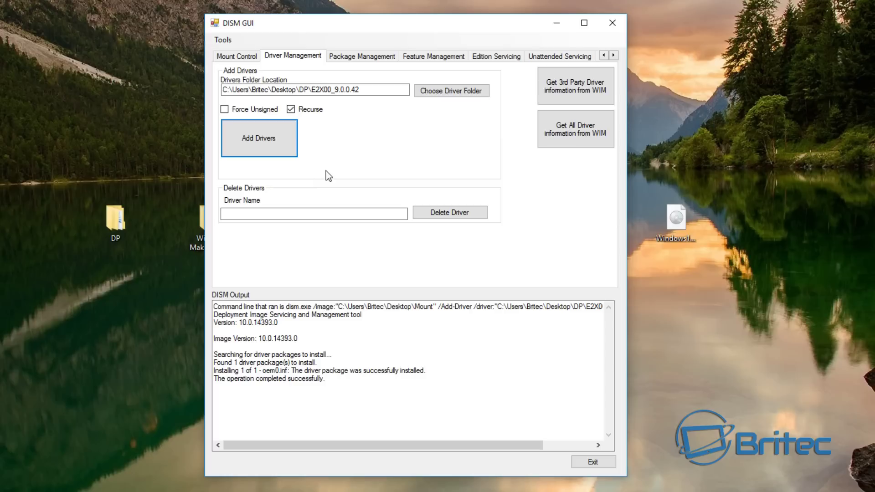
{"action": "left_click", "coordinate": [239, 56]}
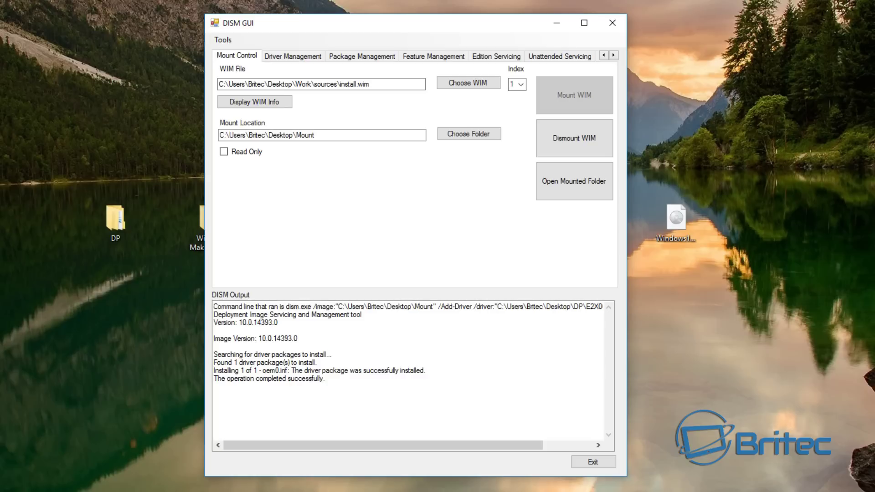
{"action": "left_click", "coordinate": [578, 141]}
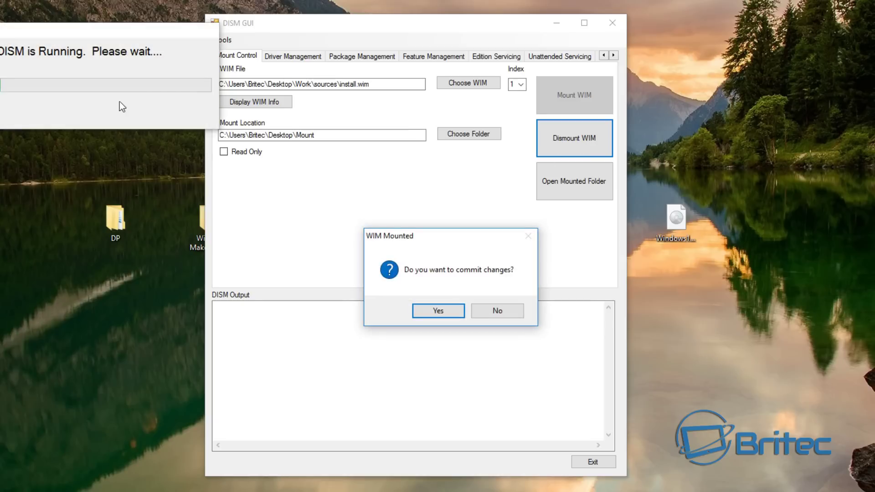
{"action": "left_click_drag", "start_coordinate": [110, 32], "coordinate": [449, 162]}
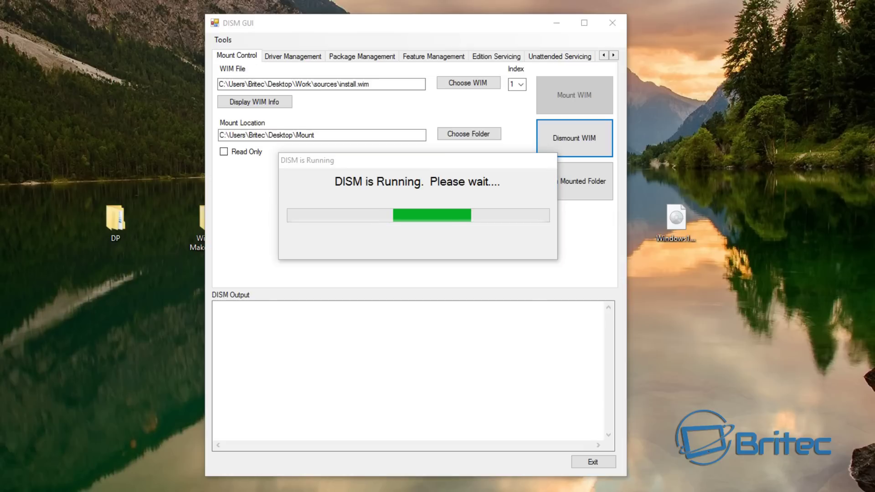
{"action": "left_click", "coordinate": [437, 259]}
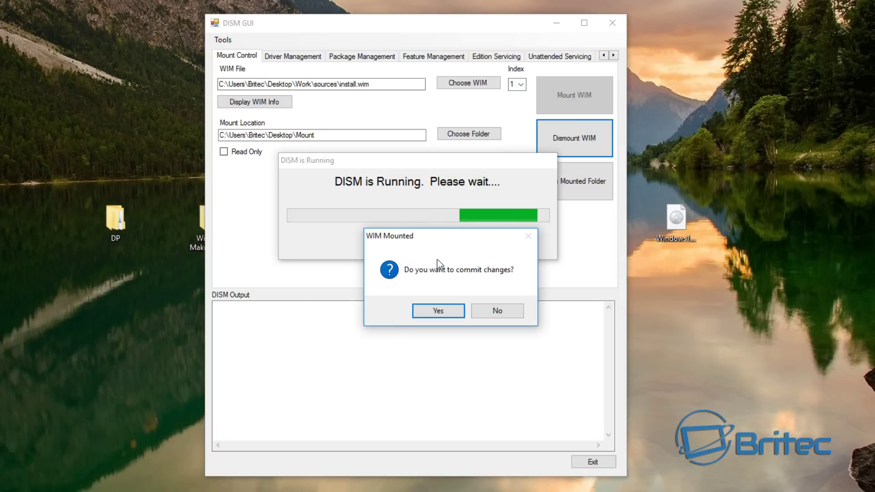
{"action": "left_click_drag", "start_coordinate": [446, 241], "coordinate": [395, 296]}
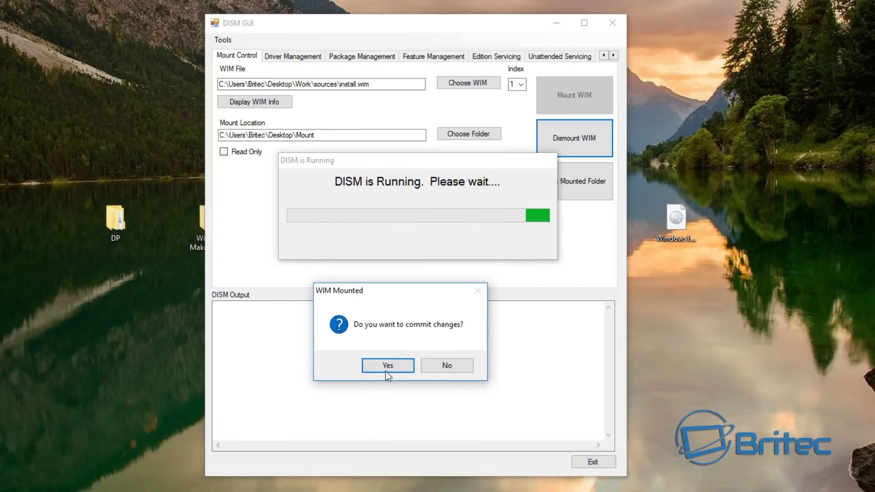
{"action": "left_click", "coordinate": [385, 369]}
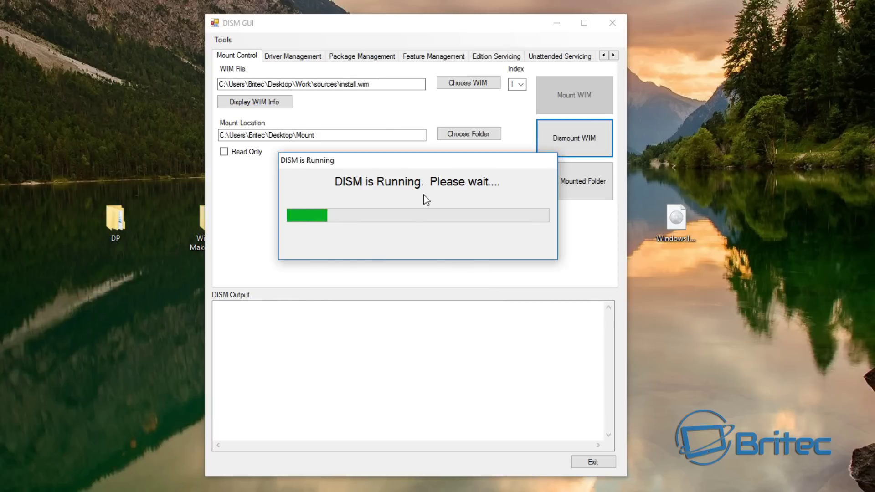
{"action": "left_click_drag", "start_coordinate": [432, 160], "coordinate": [395, 191]}
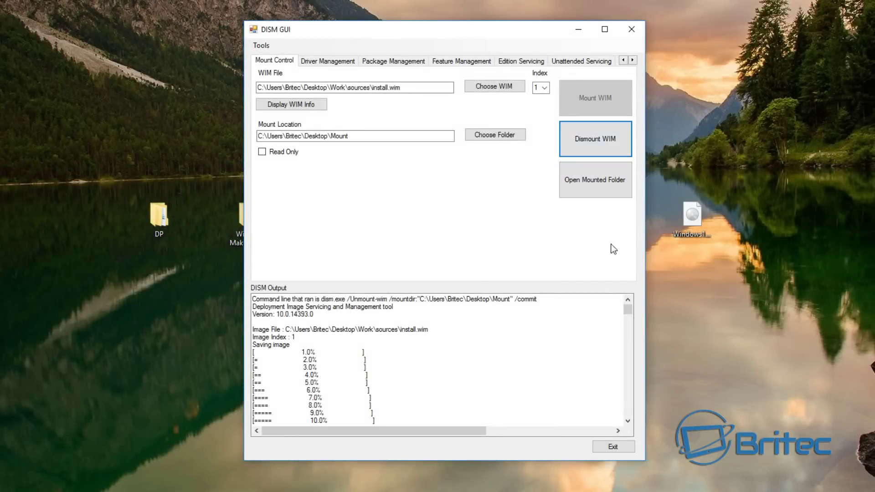
Read the DISM output through to its end, including the dismount result and the log file location
{"action": "scroll", "coordinate": [475, 364], "scroll_direction": "down", "scroll_amount": 10}
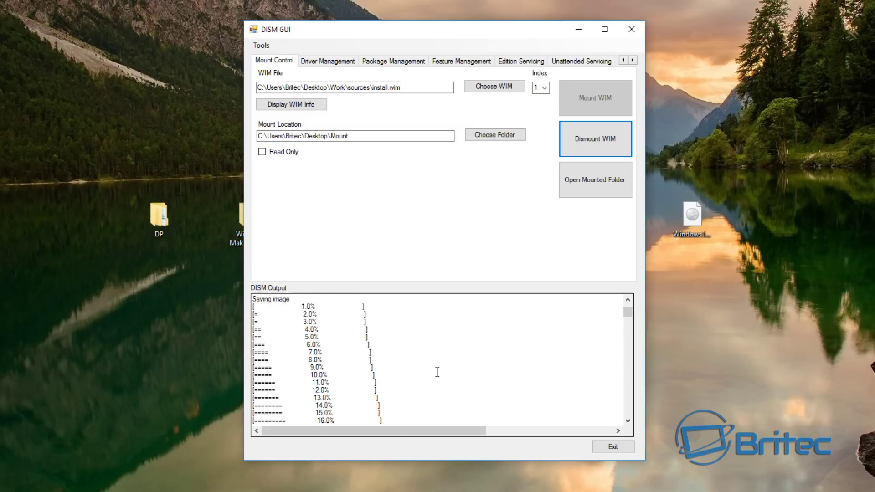
{"action": "scroll", "coordinate": [437, 372], "scroll_direction": "down", "scroll_amount": 4}
{"action": "left_click_drag", "start_coordinate": [628, 332], "coordinate": [627, 360]}
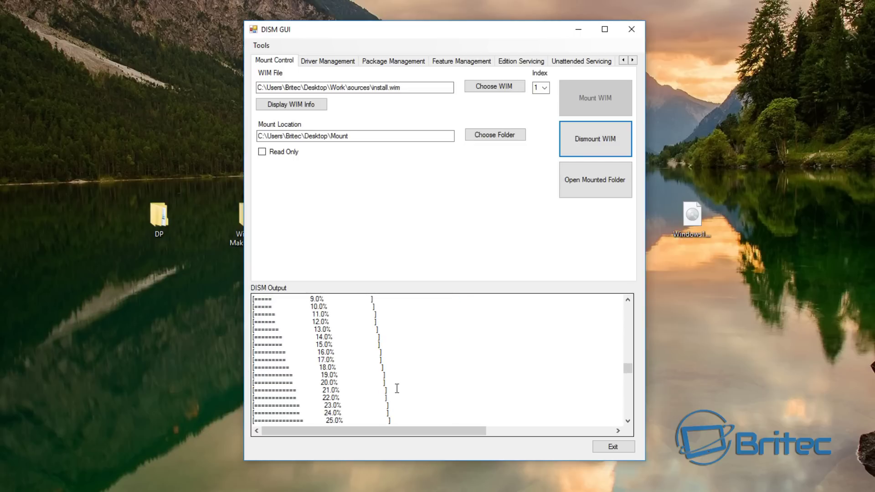
{"action": "left_click_drag", "start_coordinate": [627, 370], "coordinate": [629, 415]}
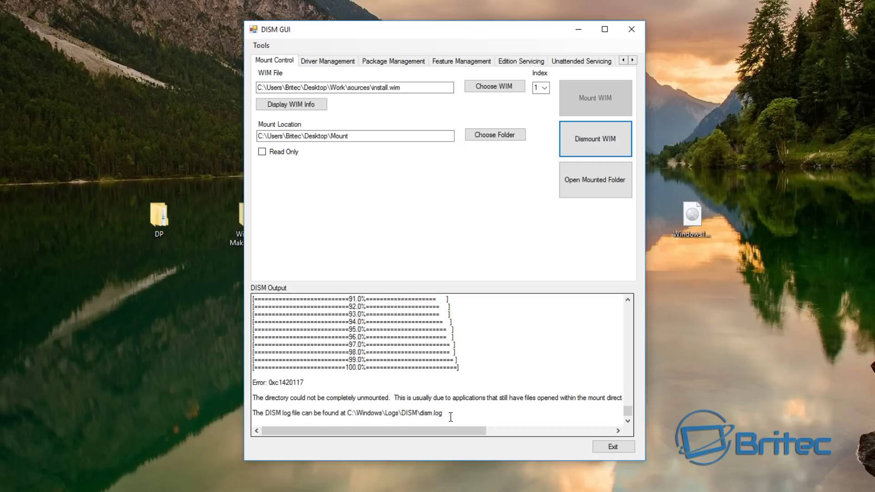
{"action": "left_click_drag", "start_coordinate": [451, 418], "coordinate": [339, 414]}
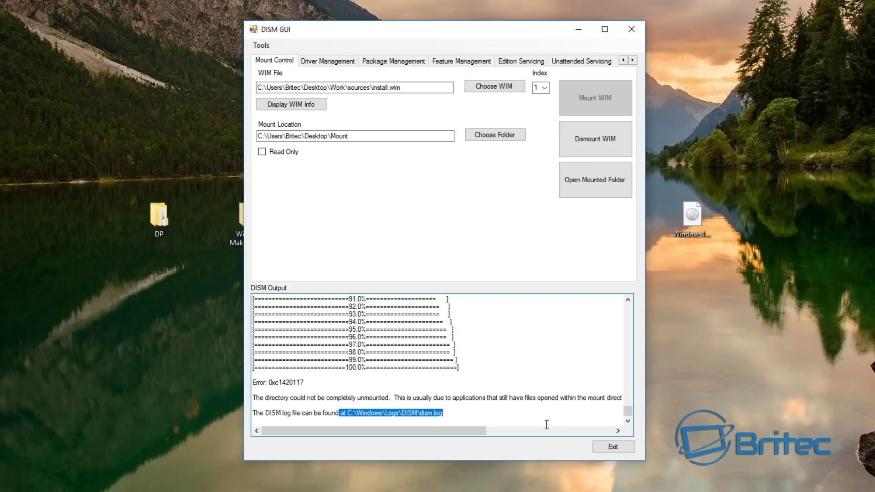
Exit DISM GUI, declining to commit changes to the mounted image
{"action": "left_click", "coordinate": [614, 449]}
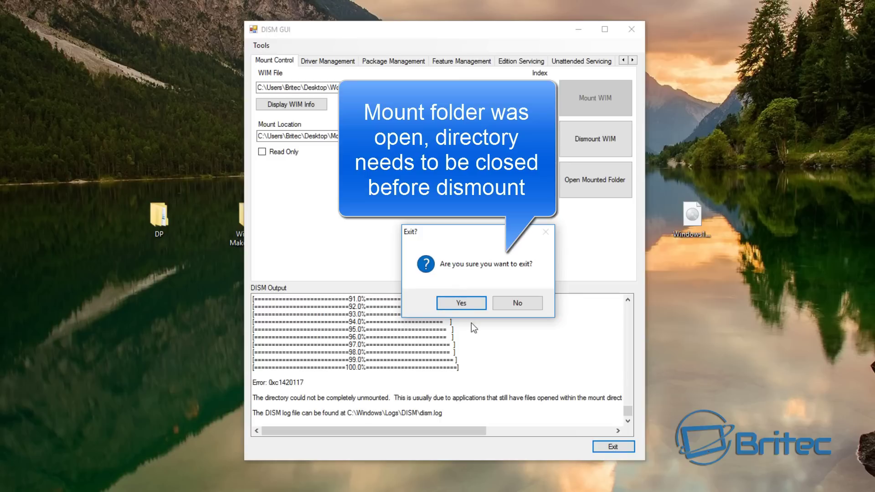
{"action": "left_click", "coordinate": [456, 302]}
{"action": "left_click", "coordinate": [520, 304]}
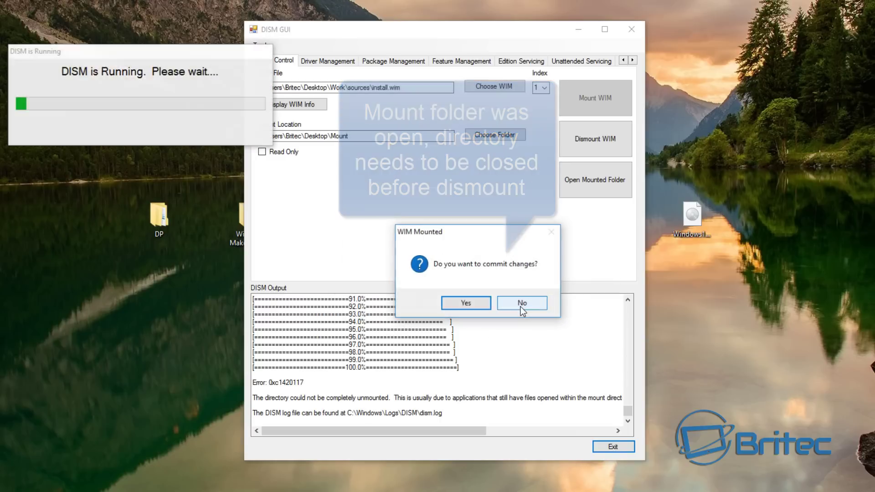
{"action": "left_click_drag", "start_coordinate": [155, 52], "coordinate": [428, 177]}
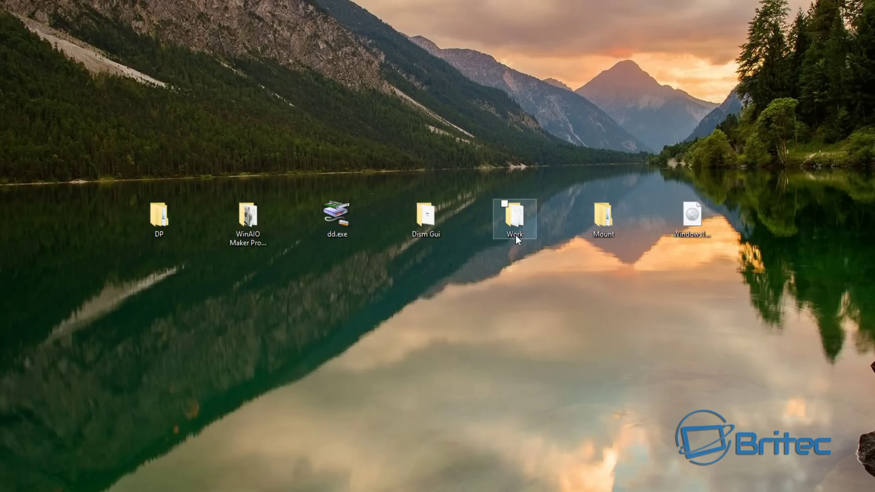
Check the contents of the Work and Mount folders on the desktop, closing each window
{"action": "double_click", "coordinate": [515, 222]}
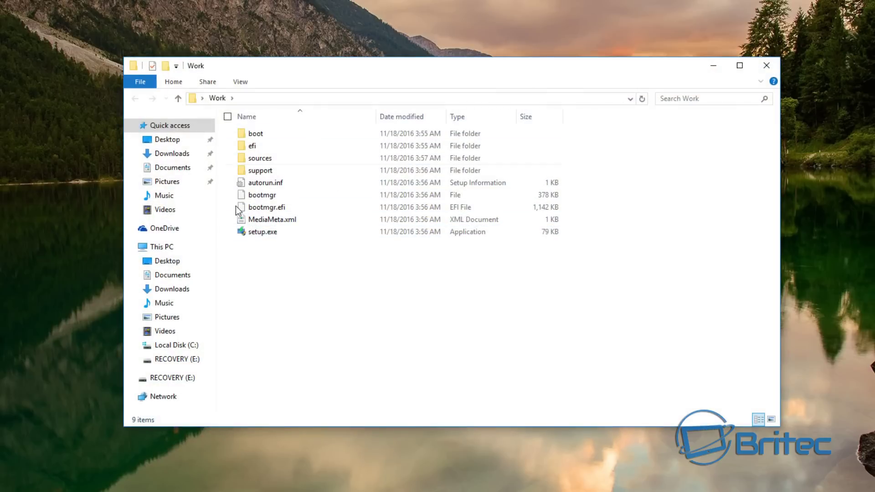
{"action": "left_click", "coordinate": [766, 66]}
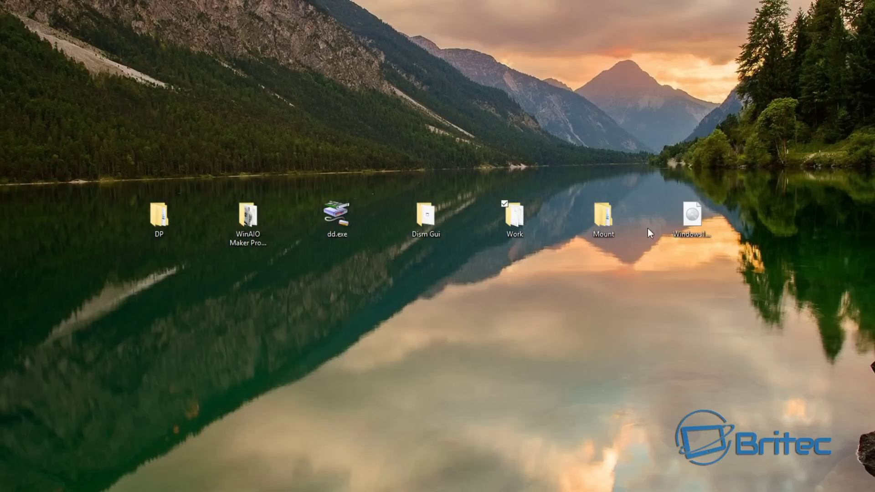
{"action": "double_click", "coordinate": [600, 231]}
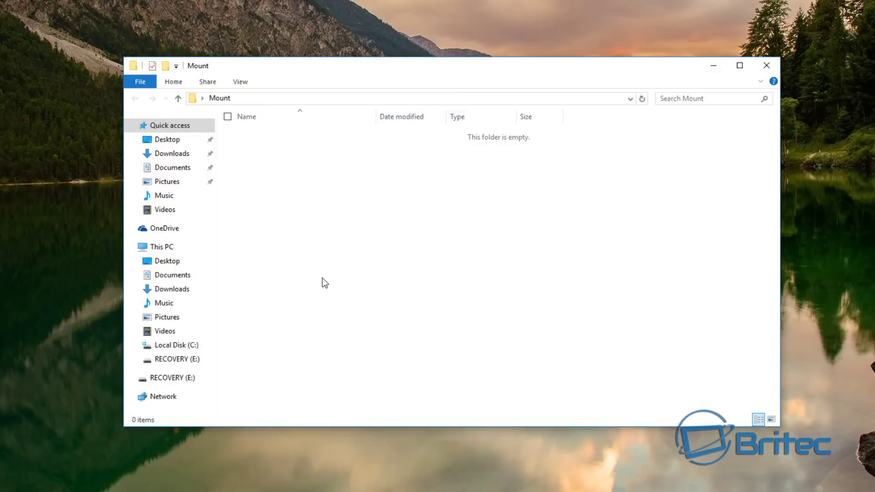
{"action": "left_click", "coordinate": [766, 66]}
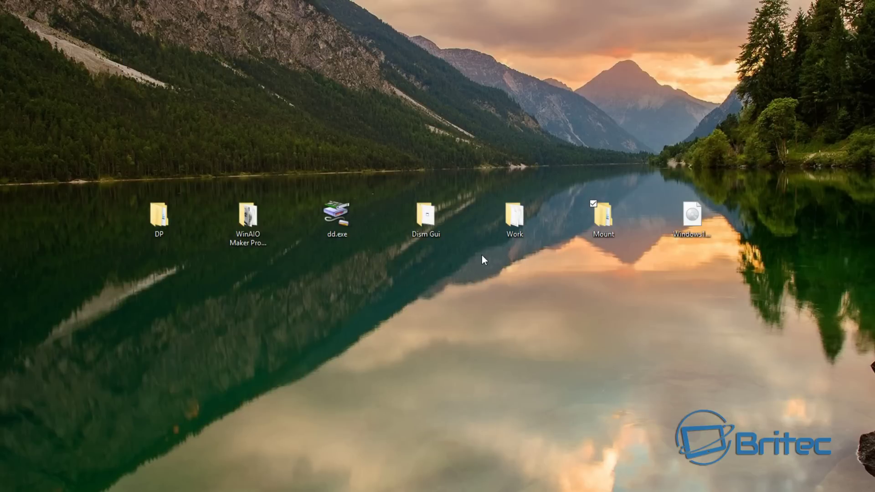
Locate install.wim in the Work folder's sources subfolder, check its modified date and size, and close the window
{"action": "double_click", "coordinate": [515, 221]}
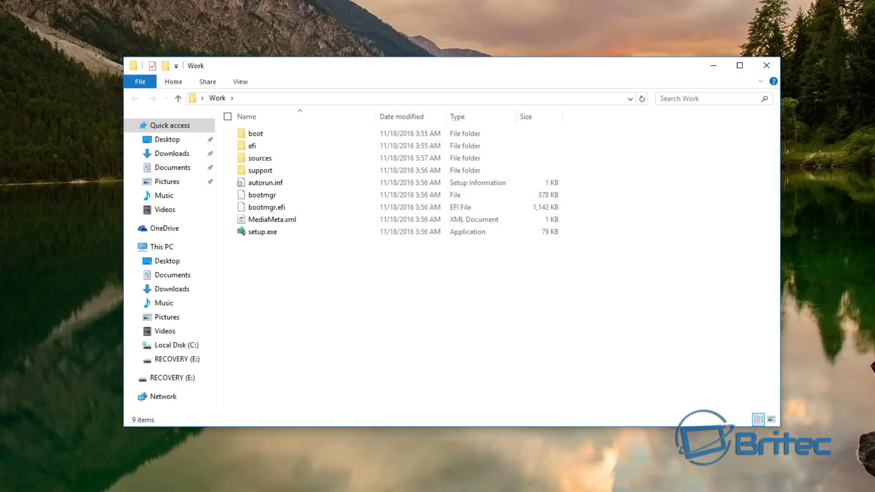
{"action": "double_click", "coordinate": [266, 159]}
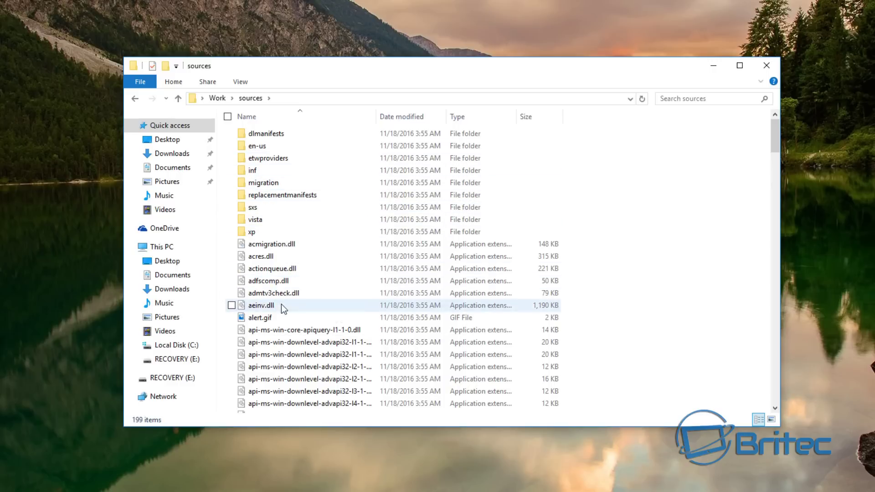
{"action": "scroll", "coordinate": [282, 308], "scroll_direction": "down", "scroll_amount": 18}
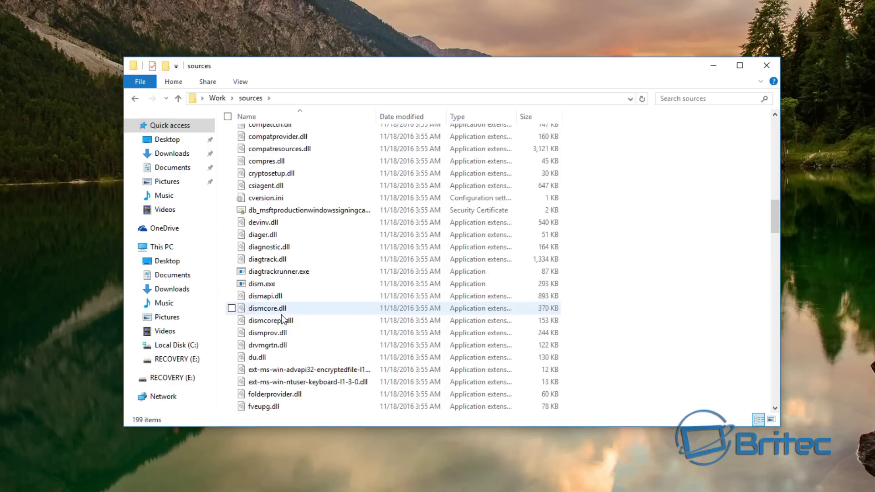
{"action": "scroll", "coordinate": [281, 318], "scroll_direction": "down", "scroll_amount": 4}
{"action": "scroll", "coordinate": [281, 313], "scroll_direction": "down", "scroll_amount": 2}
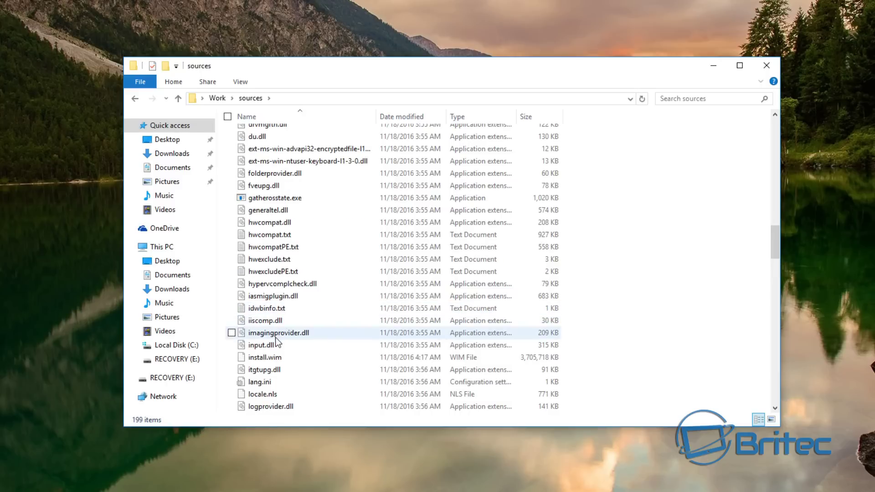
{"action": "left_click", "coordinate": [262, 357]}
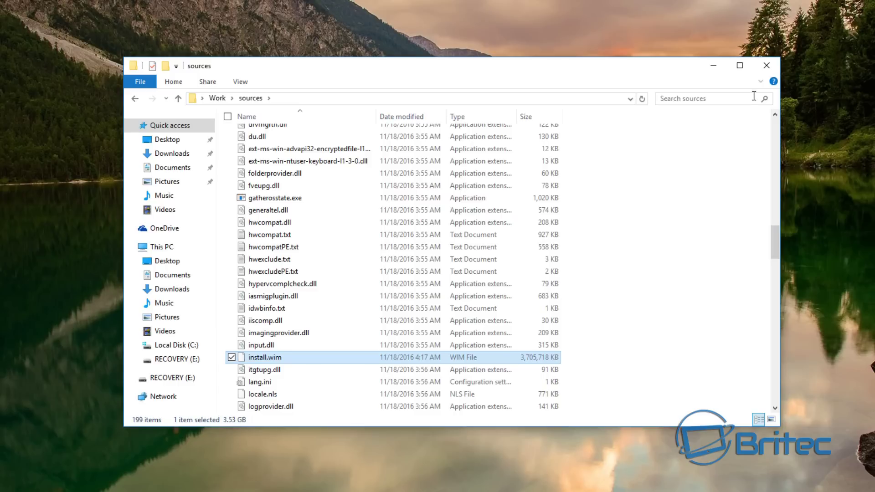
{"action": "left_click", "coordinate": [766, 66]}
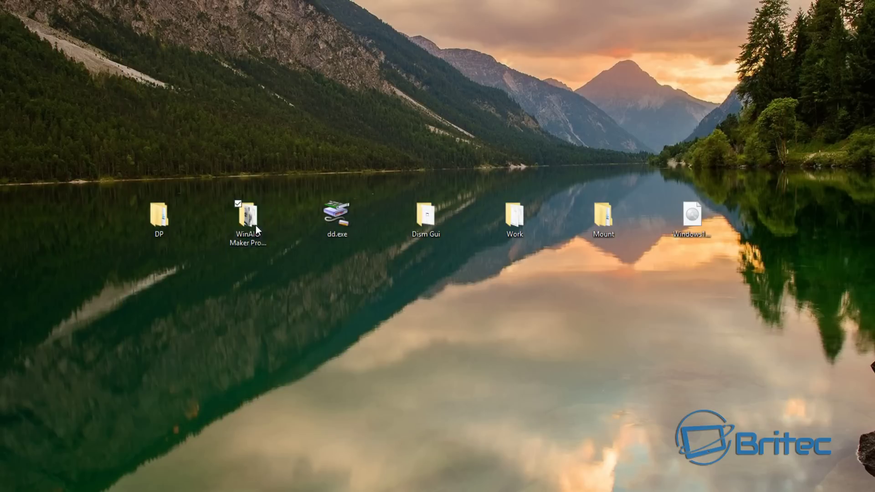
Launch WinAIO Maker Professional v1.3 from its desktop folder, allow it to make changes, and close the folder window
{"action": "double_click", "coordinate": [256, 226]}
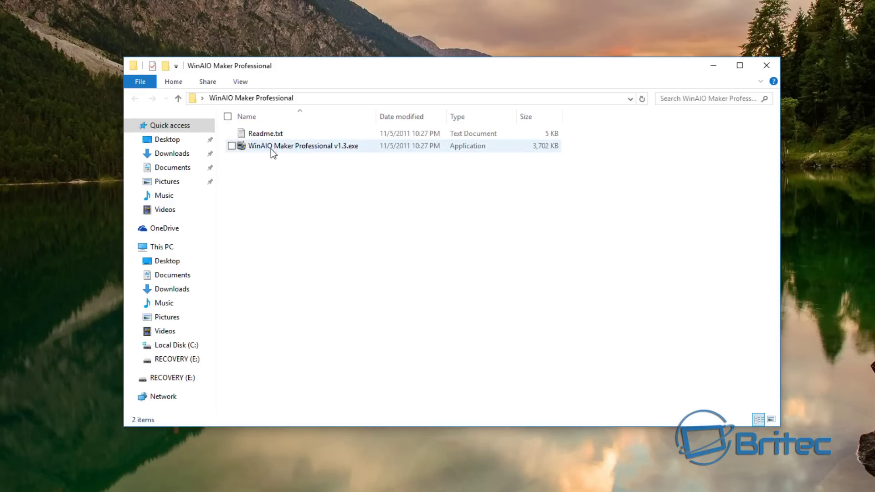
{"action": "double_click", "coordinate": [306, 147]}
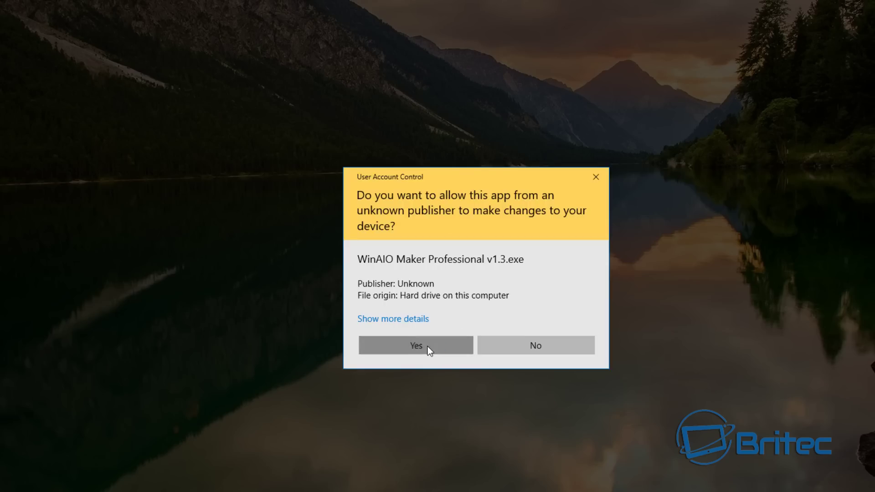
{"action": "left_click", "coordinate": [427, 347]}
{"action": "left_click", "coordinate": [766, 65]}
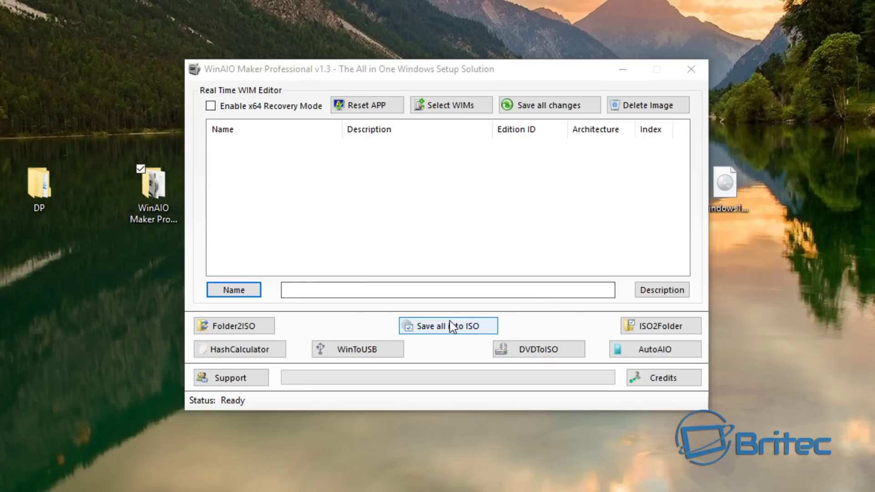
Load install.wim from the desktop's Work\sources folder into the Real Time WIM Editor
{"action": "left_click", "coordinate": [464, 107]}
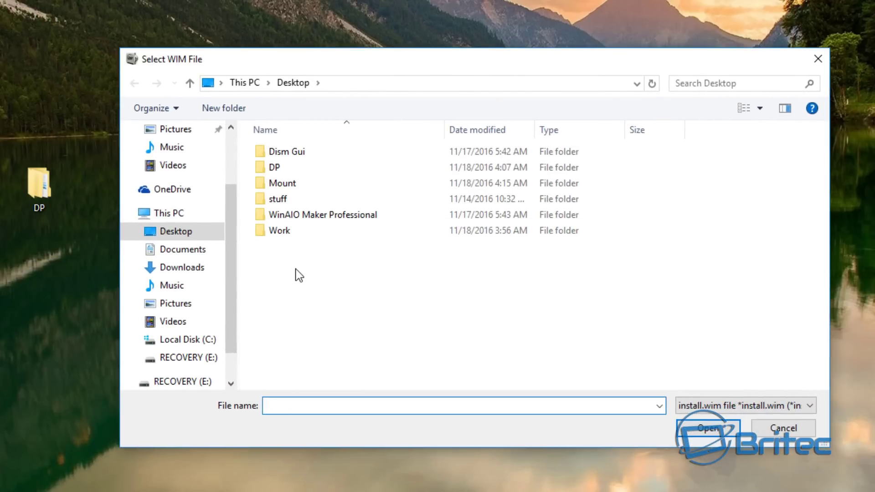
{"action": "double_click", "coordinate": [290, 240]}
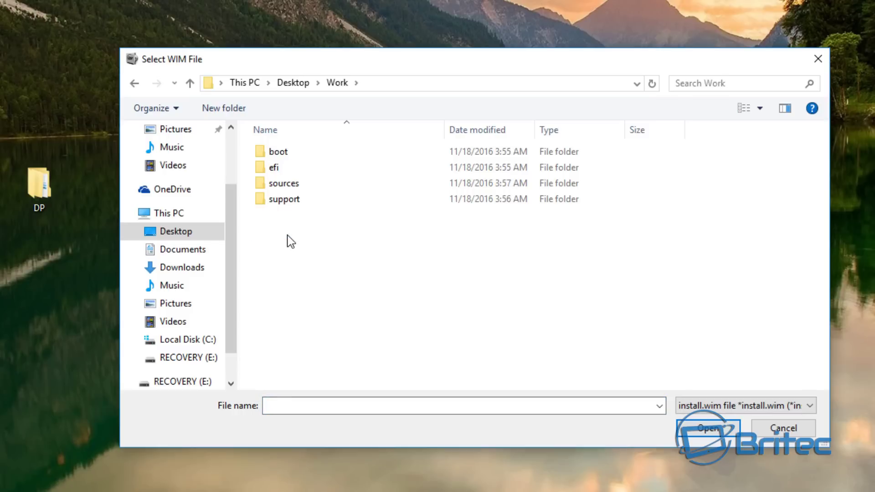
{"action": "double_click", "coordinate": [290, 185]}
{"action": "left_click", "coordinate": [295, 297]}
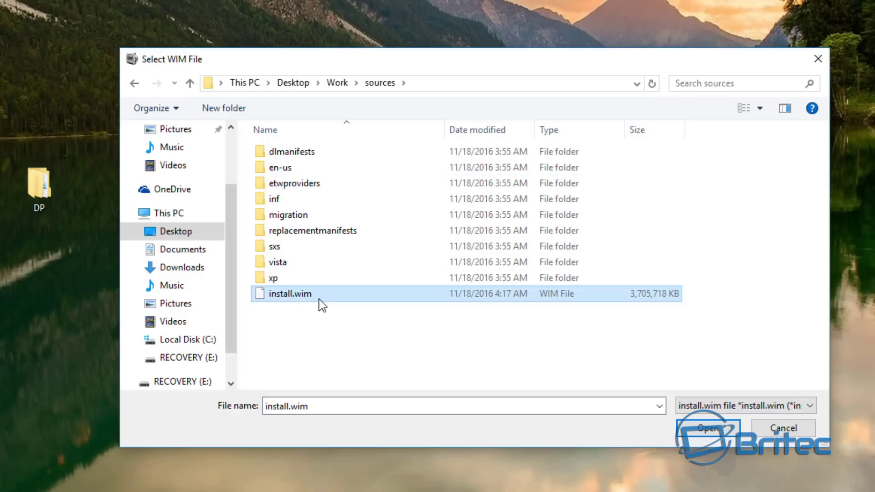
{"action": "left_click", "coordinate": [707, 428]}
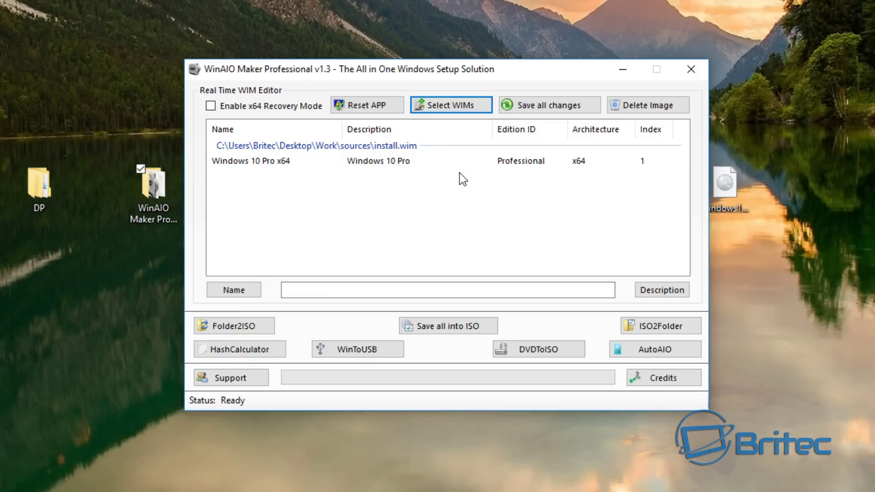
Start saving the loaded image into an ISO and set the ISO label to Win10
{"action": "left_click", "coordinate": [444, 332]}
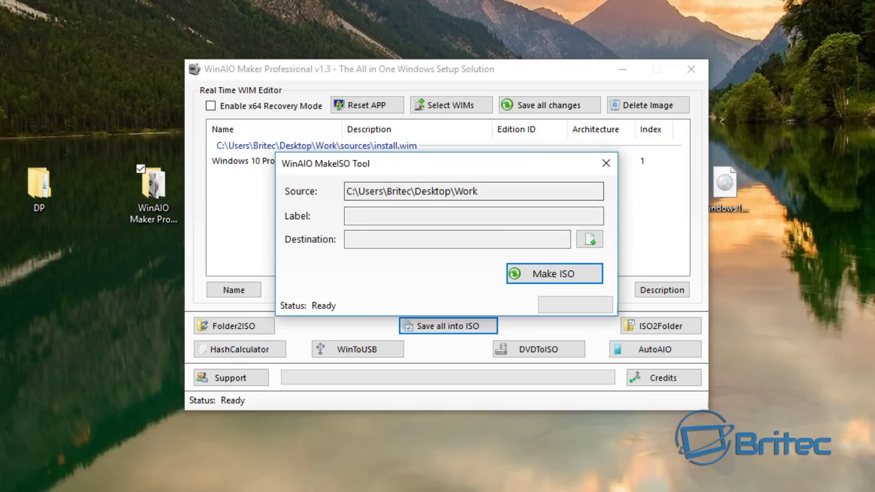
{"action": "left_click_drag", "start_coordinate": [442, 168], "coordinate": [428, 171]}
{"action": "left_click", "coordinate": [475, 225]}
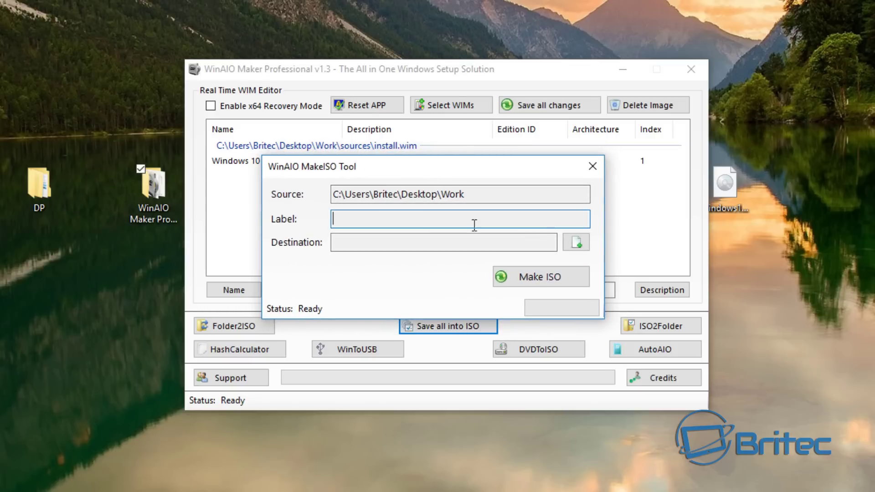
{"action": "type", "text": "Win10"}
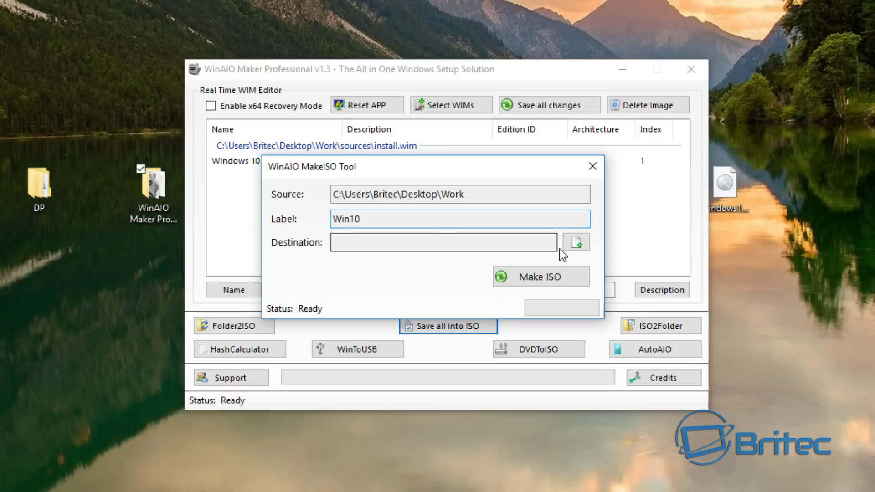
Set the ISO's destination to the desktop's Mount folder with the file name Windows 10x64-Nic
{"action": "left_click", "coordinate": [574, 243]}
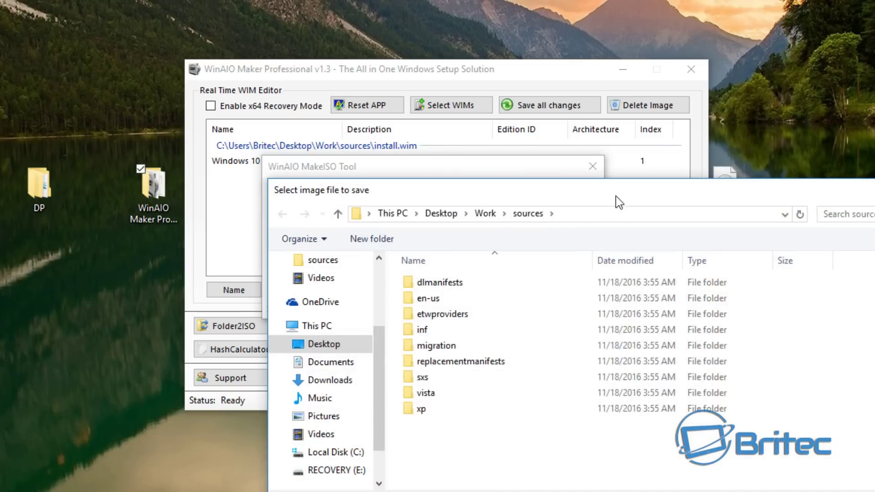
{"action": "left_click_drag", "start_coordinate": [616, 196], "coordinate": [466, 53]}
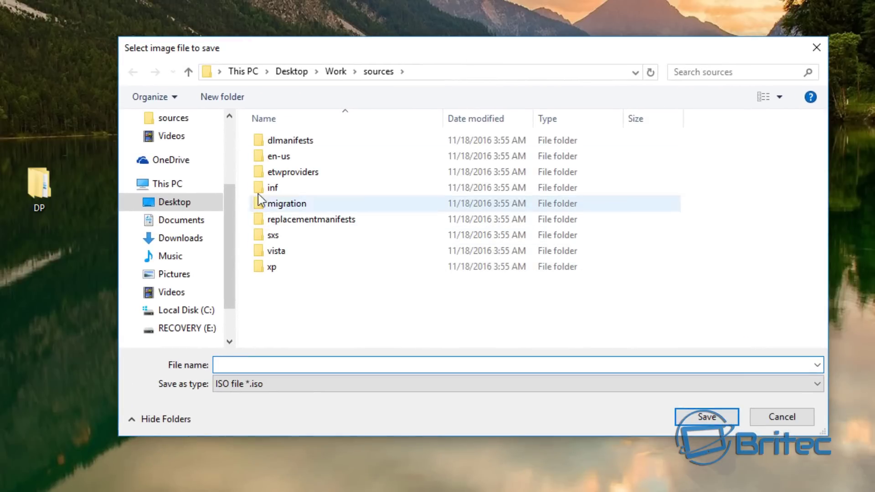
{"action": "left_click", "coordinate": [172, 203]}
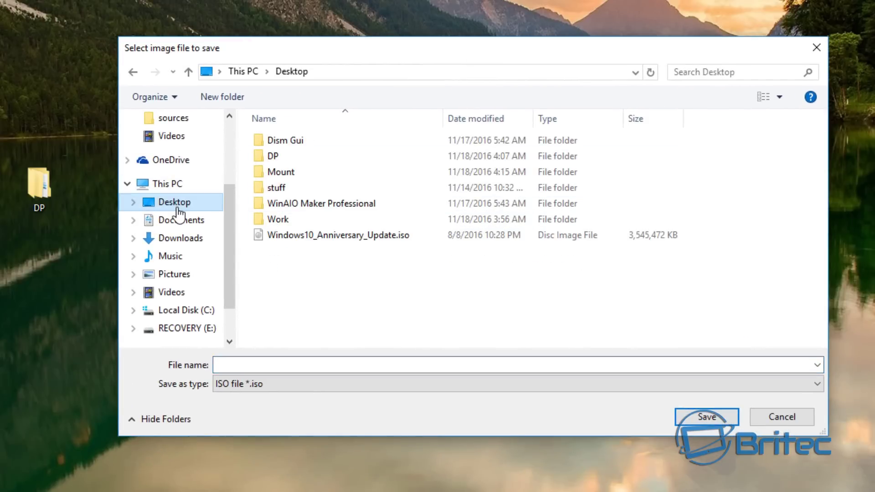
{"action": "left_click", "coordinate": [299, 172]}
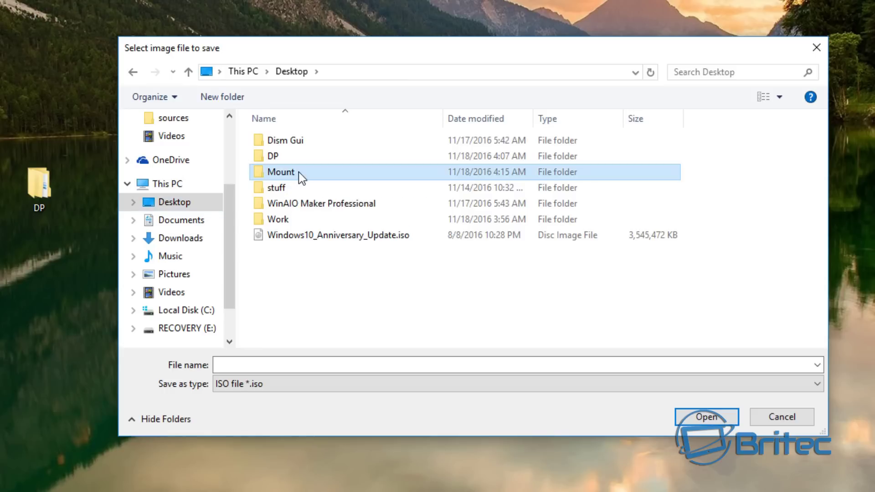
{"action": "double_click", "coordinate": [293, 173]}
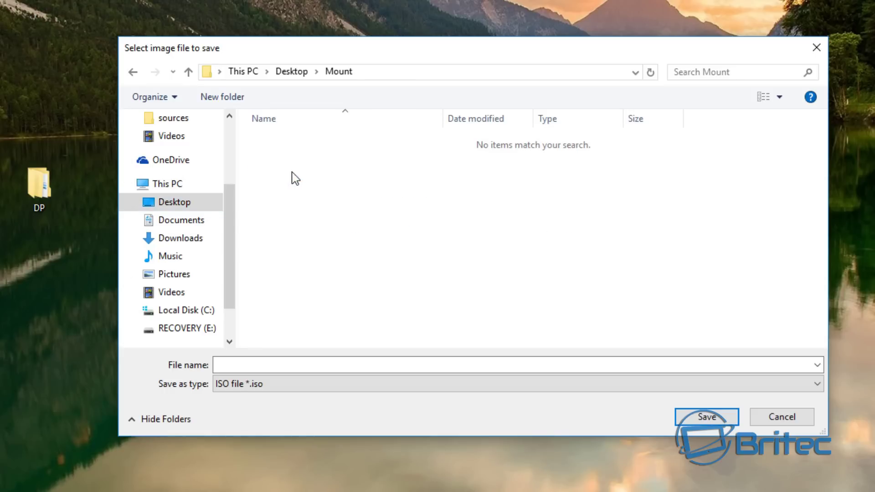
{"action": "left_click", "coordinate": [609, 363]}
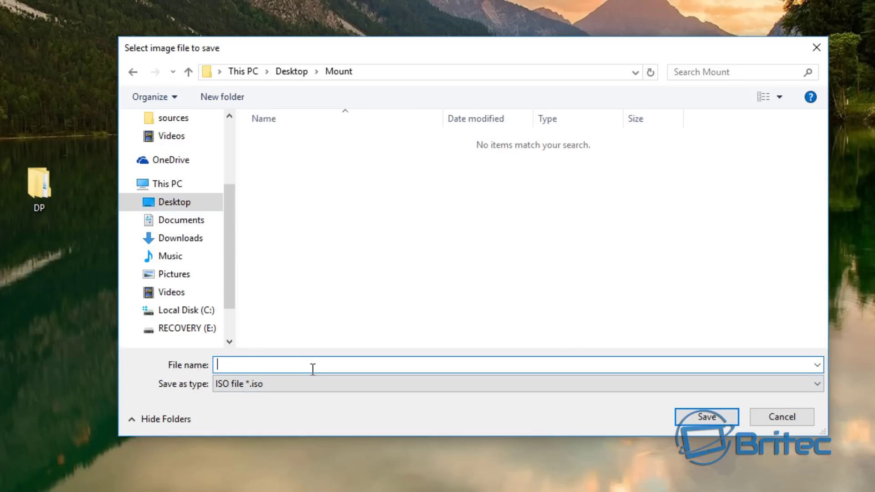
{"action": "type", "text": "Win"}
{"action": "type", "text": "dows 10x64"}
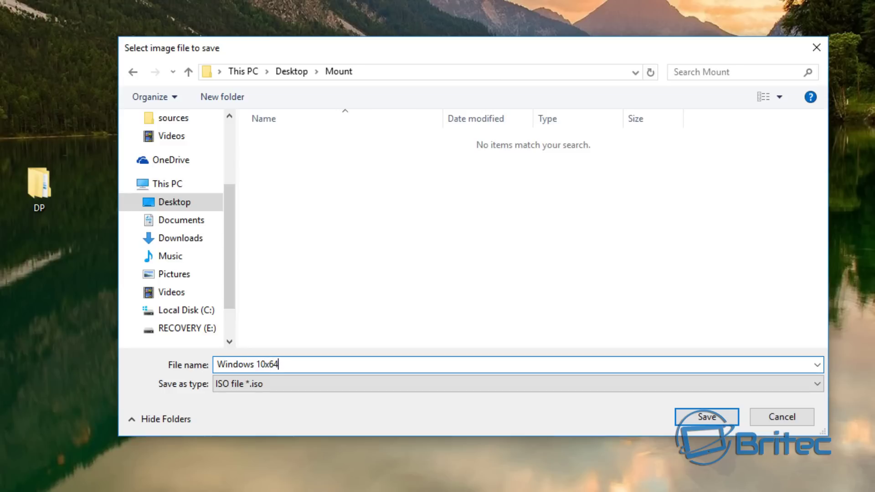
{"action": "type", "text": "-Nic"}
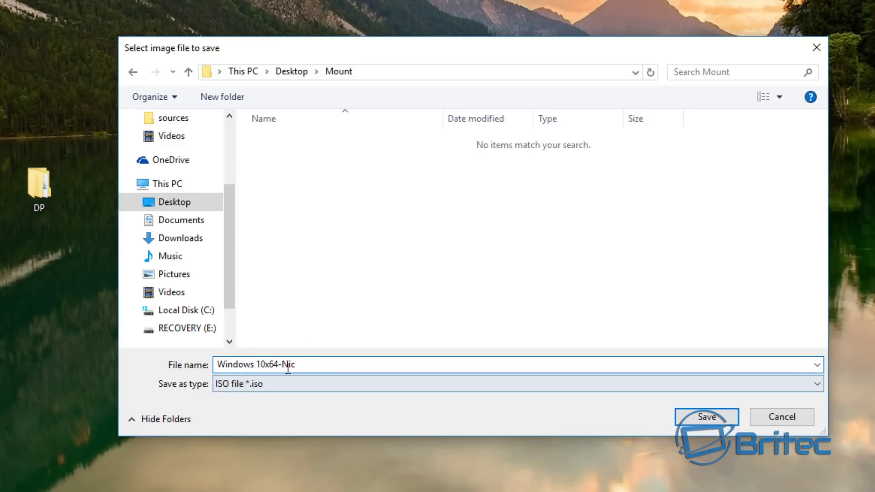
{"action": "left_click", "coordinate": [714, 423]}
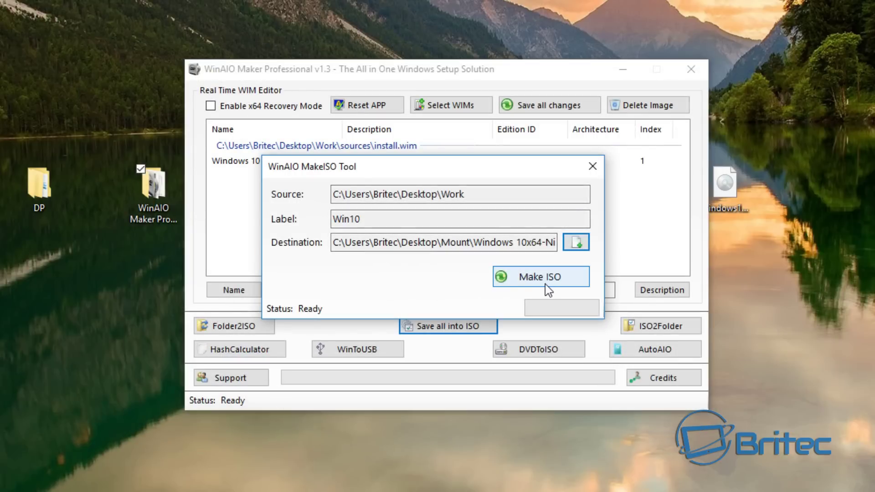
Make the ISO, dismiss the completion notice, and close both the MakeISO tool and WinAIO Maker
{"action": "left_click", "coordinate": [545, 283]}
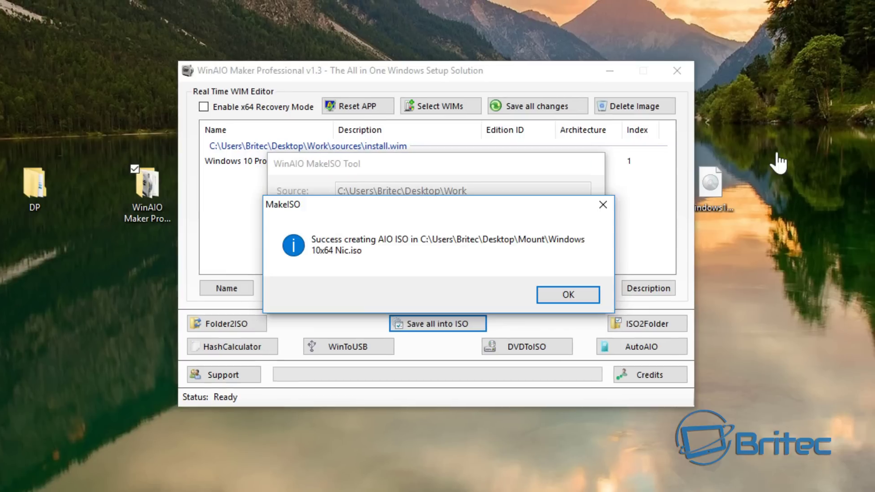
{"action": "left_click", "coordinate": [570, 296]}
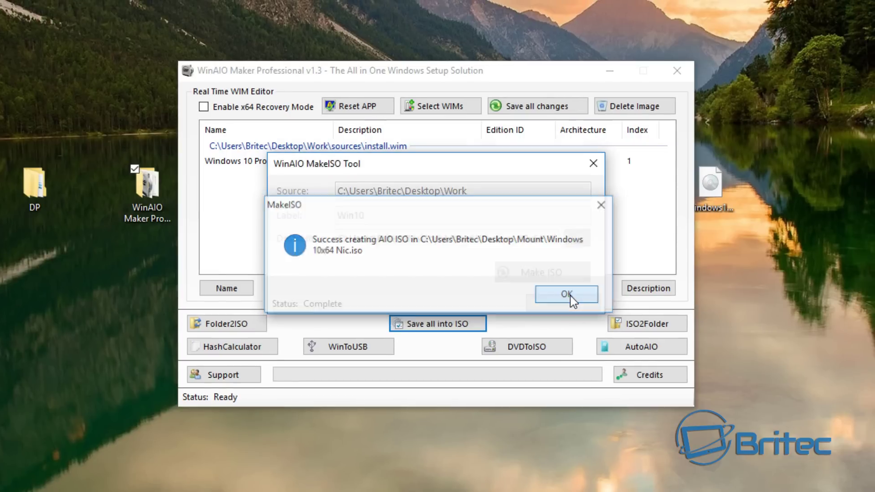
{"action": "left_click", "coordinate": [594, 163]}
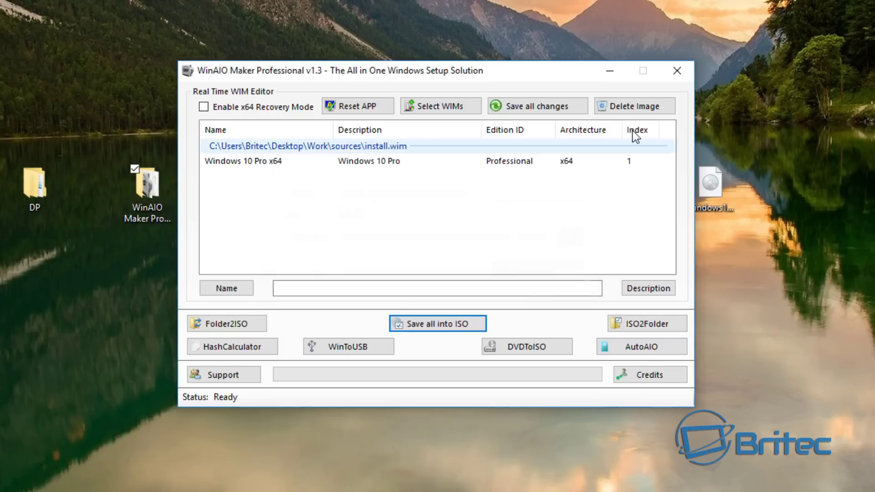
{"action": "left_click", "coordinate": [678, 72]}
Find Windows 10x64 Nic.iso in the desktop's Mount folder and open it as an archive in 7-Zip
{"action": "double_click", "coordinate": [484, 183]}
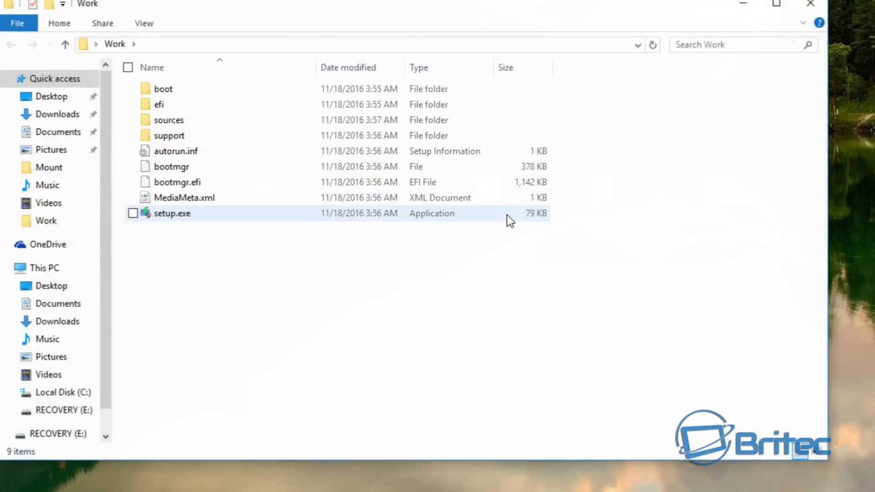
{"action": "left_click", "coordinate": [810, 4]}
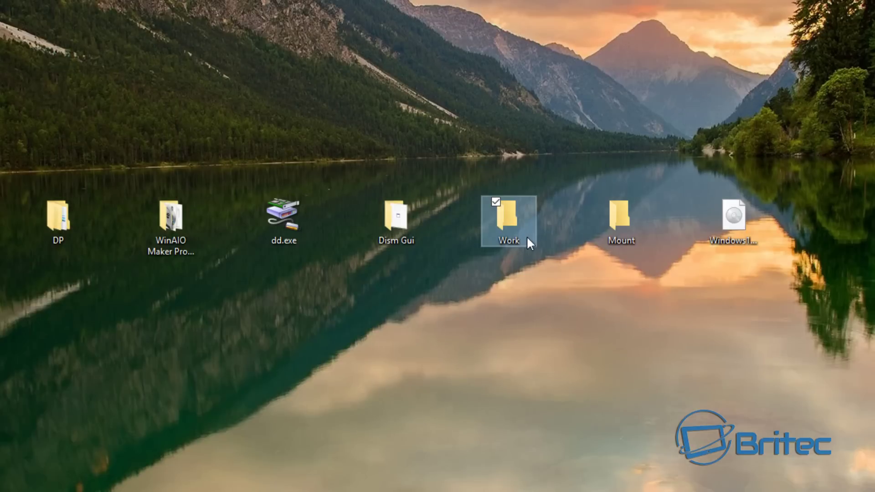
{"action": "double_click", "coordinate": [618, 216]}
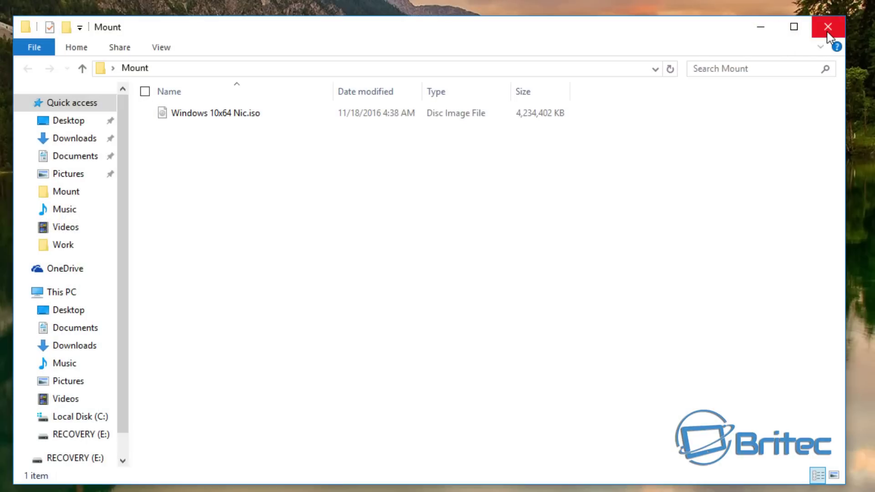
{"action": "left_click", "coordinate": [241, 113]}
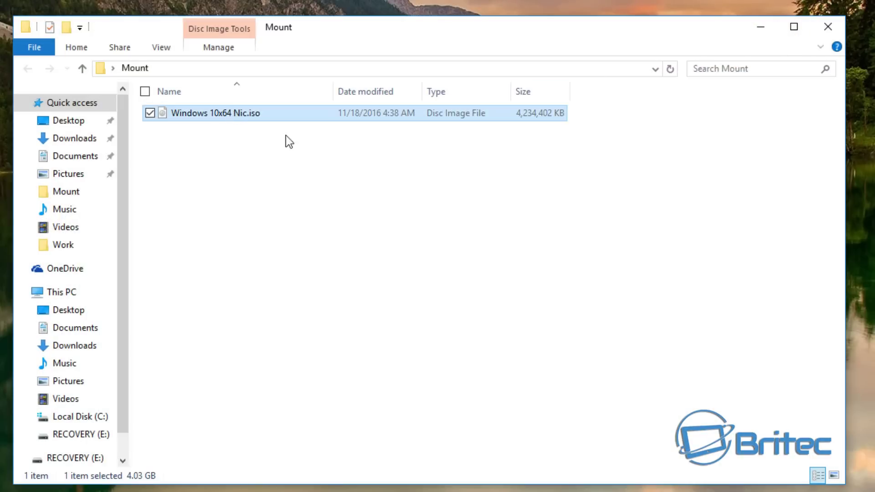
{"action": "right_click", "coordinate": [207, 116]}
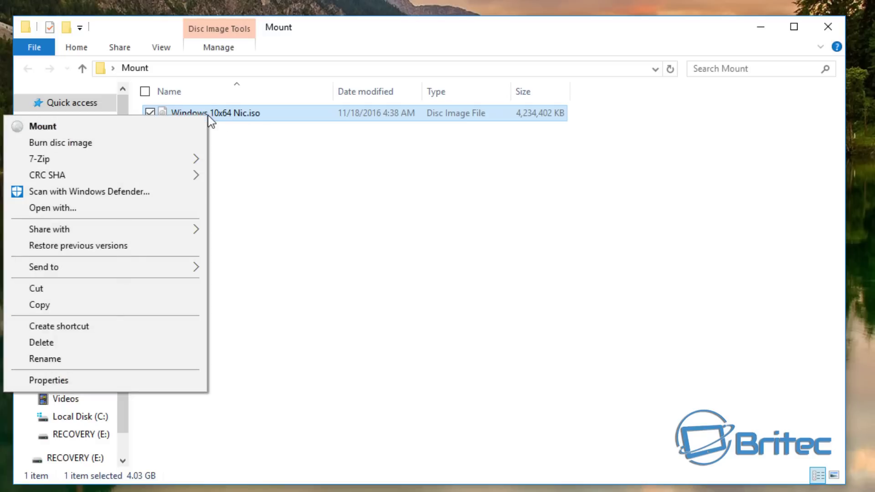
{"action": "mouse_move", "coordinate": [148, 163]}
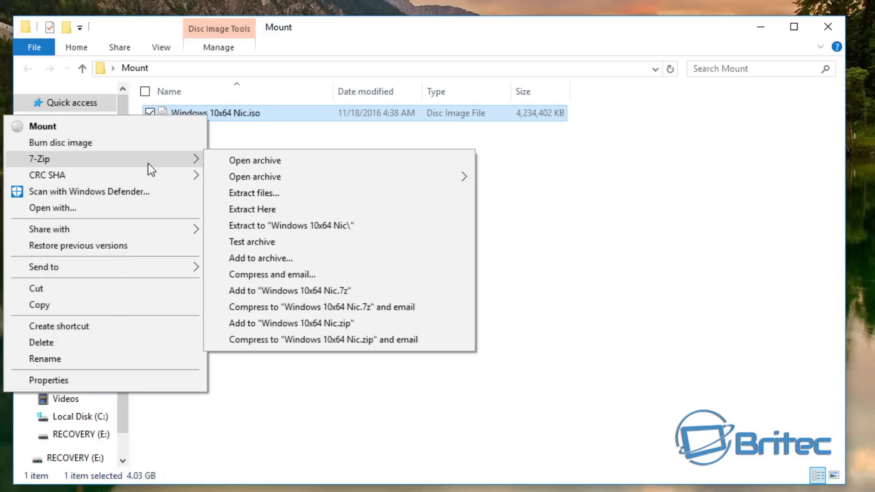
{"action": "left_click", "coordinate": [282, 163]}
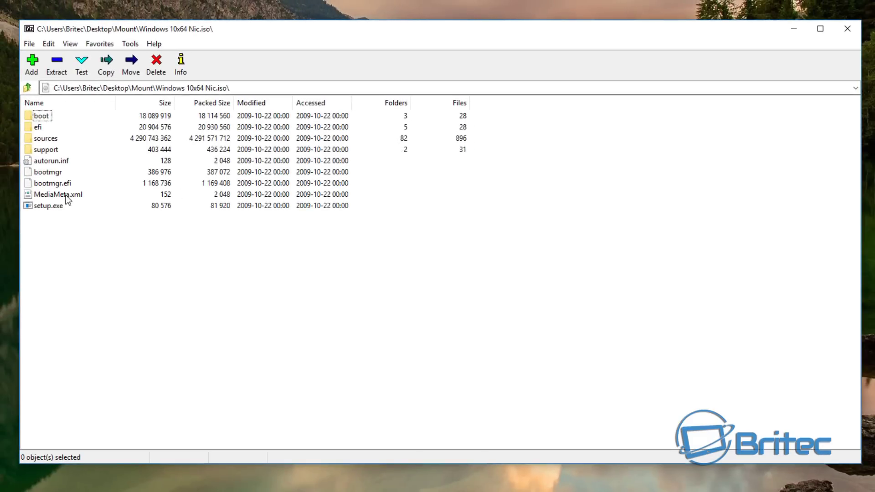
Check the ISO's support and sources folders, and open install.wim from sources
{"action": "left_click", "coordinate": [45, 149]}
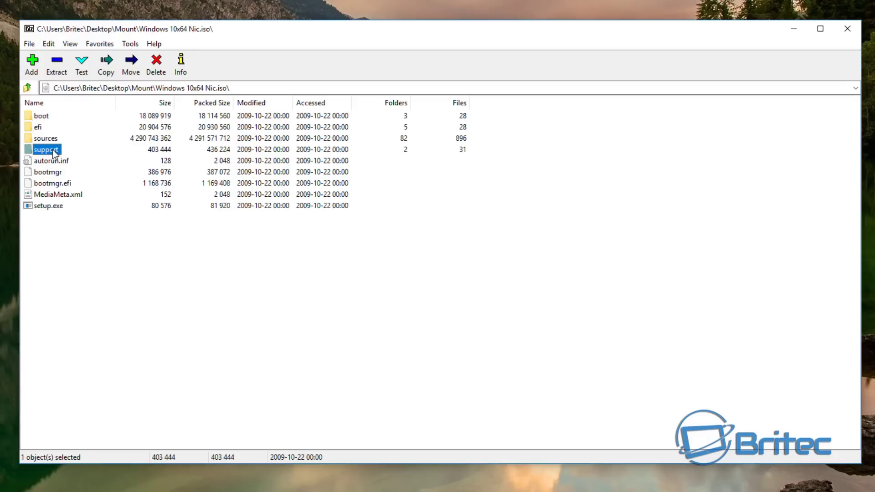
{"action": "double_click", "coordinate": [46, 149]}
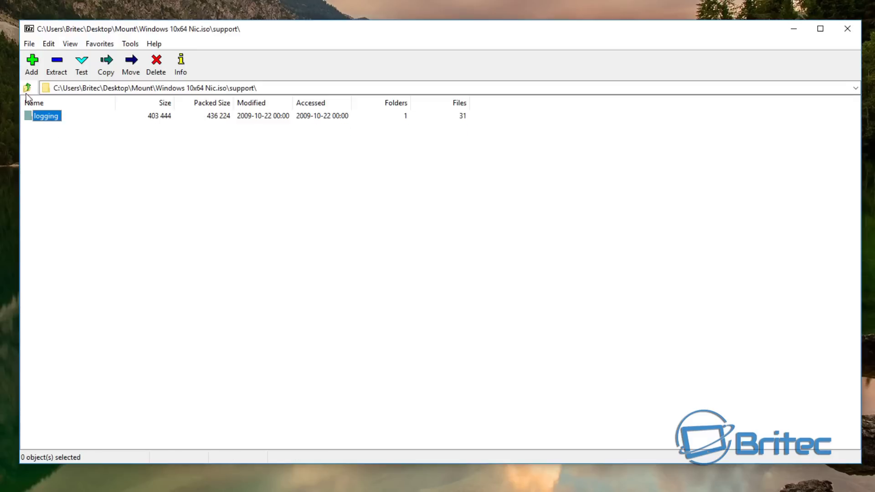
{"action": "left_click", "coordinate": [27, 88]}
{"action": "left_click", "coordinate": [58, 140]}
{"action": "double_click", "coordinate": [58, 140]}
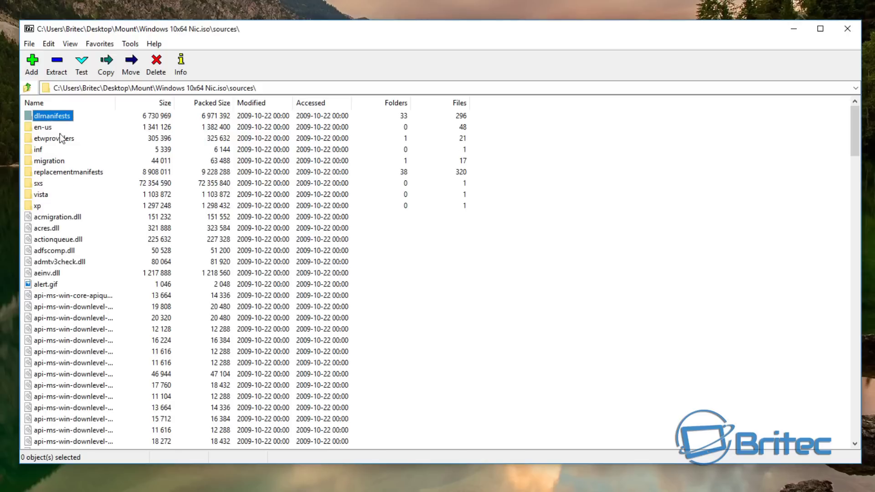
{"action": "scroll", "coordinate": [106, 288], "scroll_direction": "down", "scroll_amount": 14}
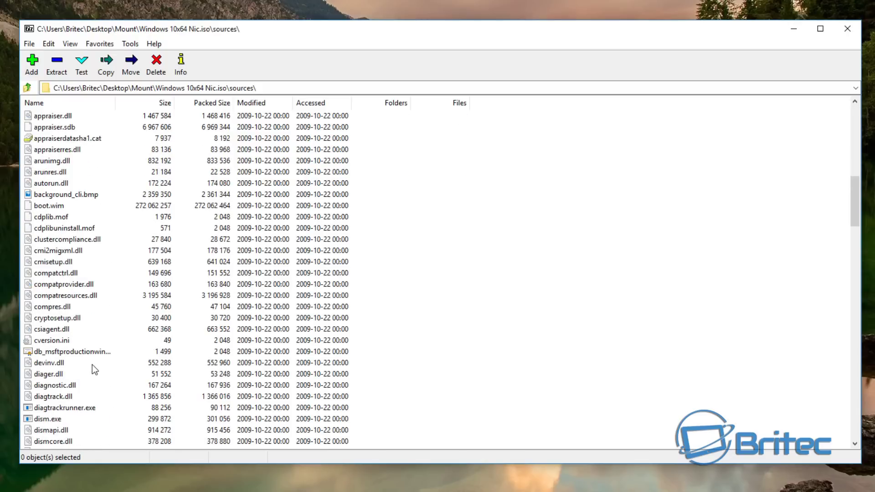
{"action": "scroll", "coordinate": [80, 374], "scroll_direction": "down", "scroll_amount": 5}
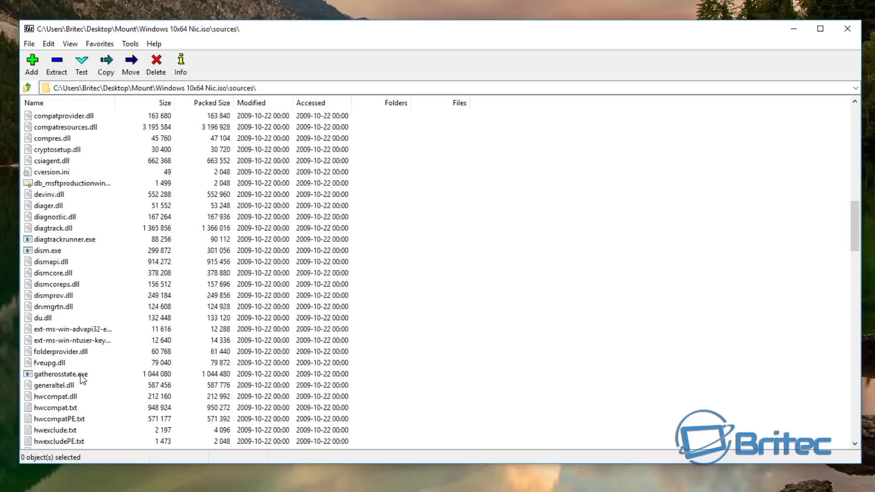
{"action": "scroll", "coordinate": [80, 378], "scroll_direction": "down", "scroll_amount": 2}
{"action": "scroll", "coordinate": [80, 382], "scroll_direction": "down", "scroll_amount": 4}
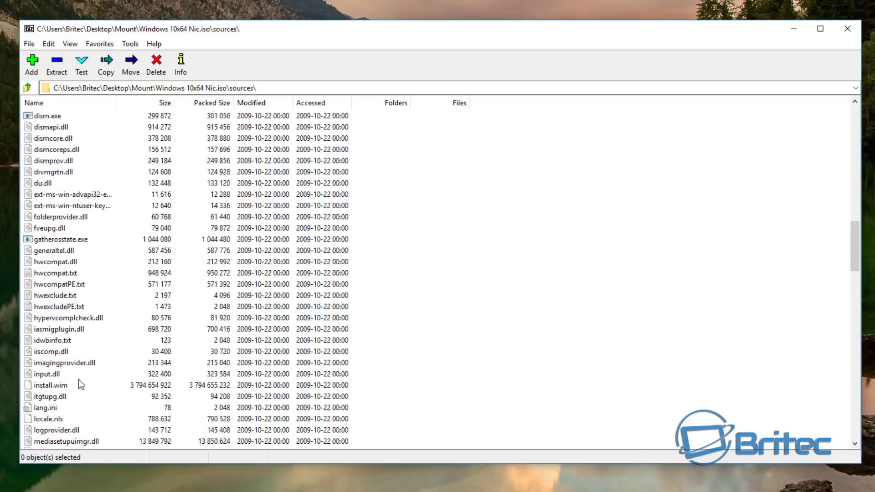
{"action": "double_click", "coordinate": [58, 319]}
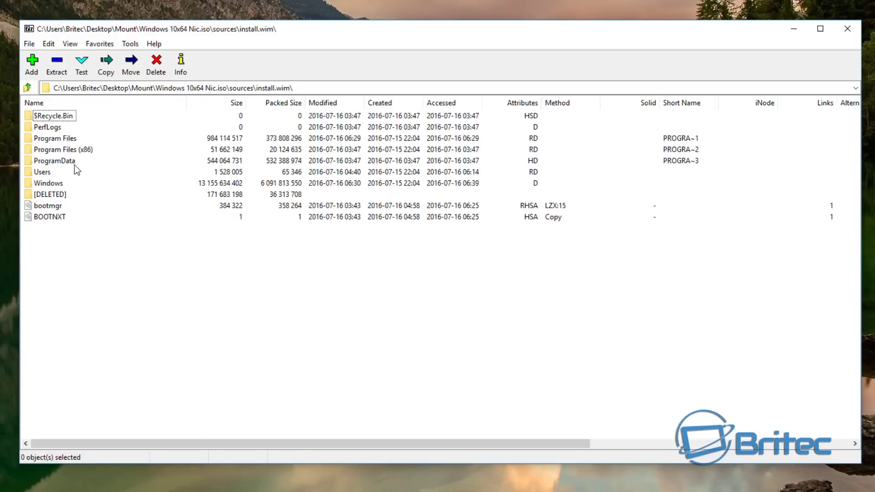
Browse to Windows\System32\DriverStore\FileRepository inside install.wim and look for the integrated e2xw10x64.inf network driver folder
{"action": "double_click", "coordinate": [48, 184]}
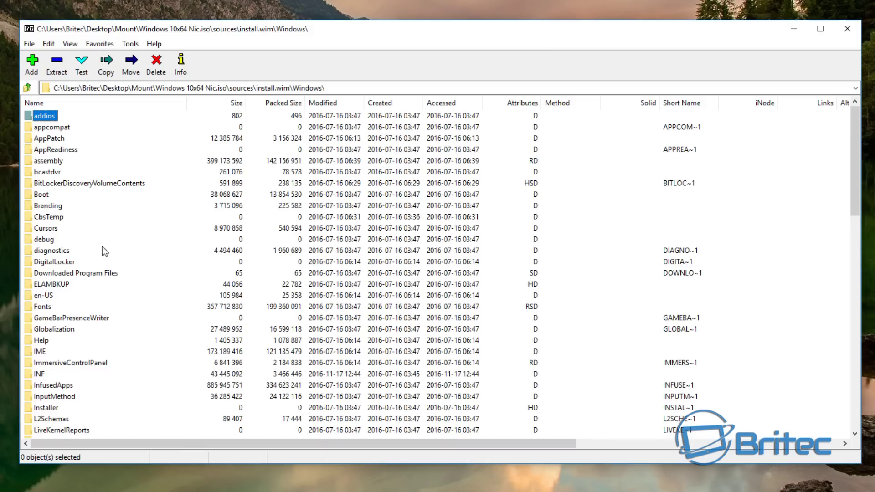
{"action": "scroll", "coordinate": [74, 286], "scroll_direction": "down", "scroll_amount": 11}
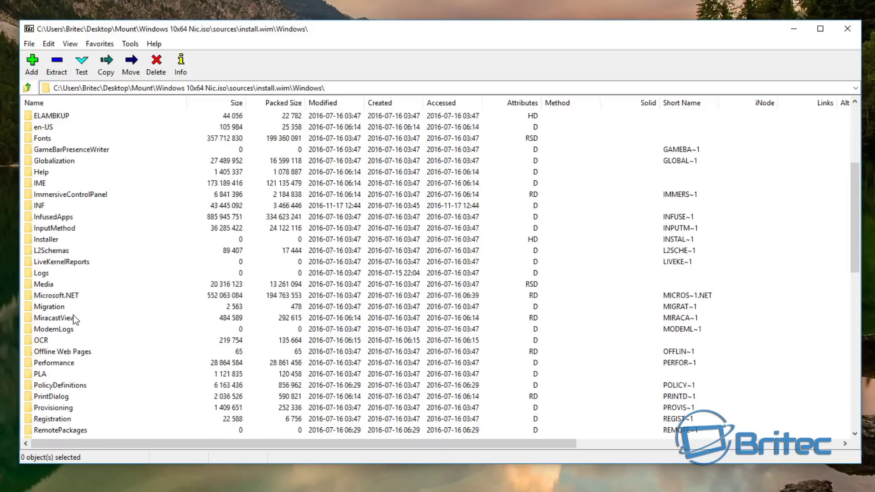
{"action": "scroll", "coordinate": [72, 372], "scroll_direction": "down", "scroll_amount": 1}
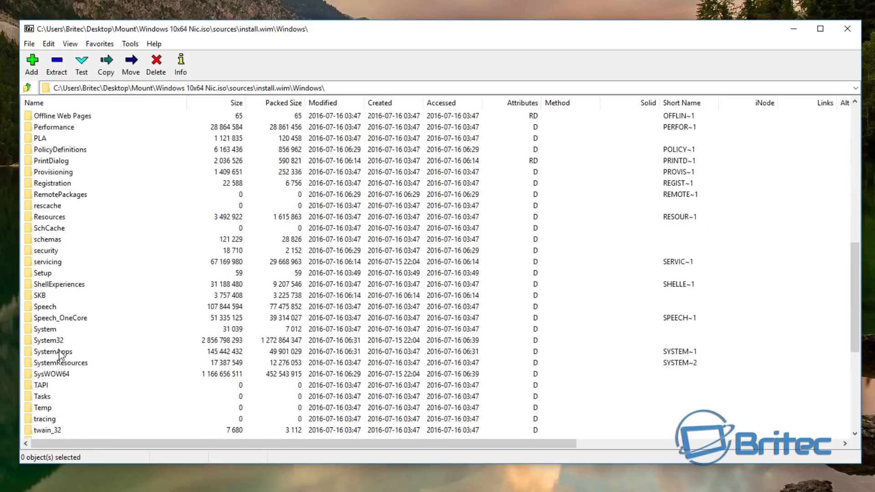
{"action": "double_click", "coordinate": [59, 342]}
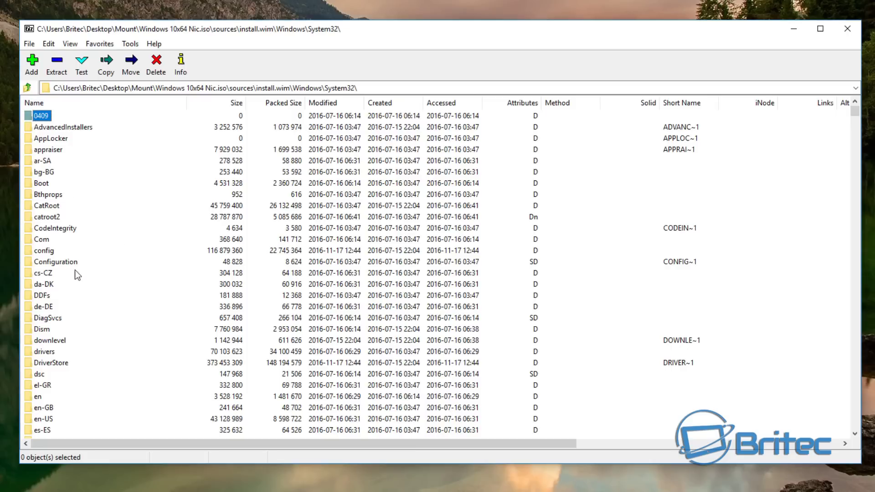
{"action": "double_click", "coordinate": [57, 364]}
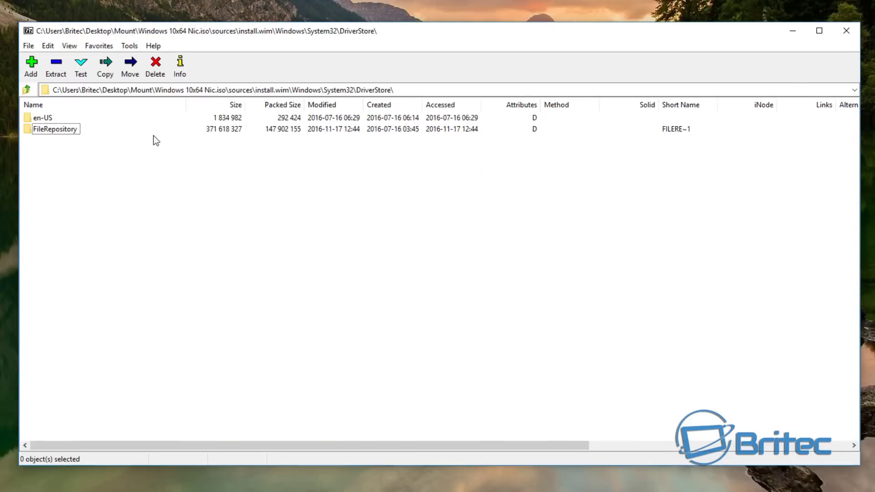
{"action": "double_click", "coordinate": [54, 131]}
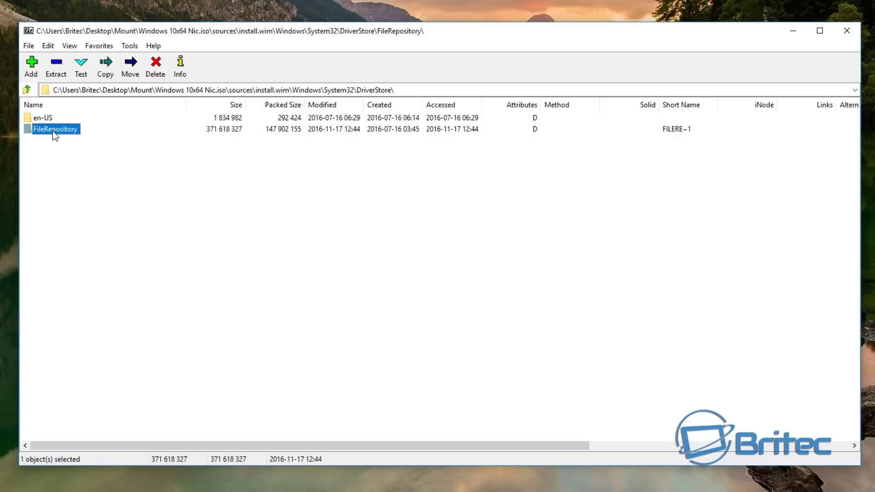
{"action": "scroll", "coordinate": [49, 214], "scroll_direction": "down", "scroll_amount": 15}
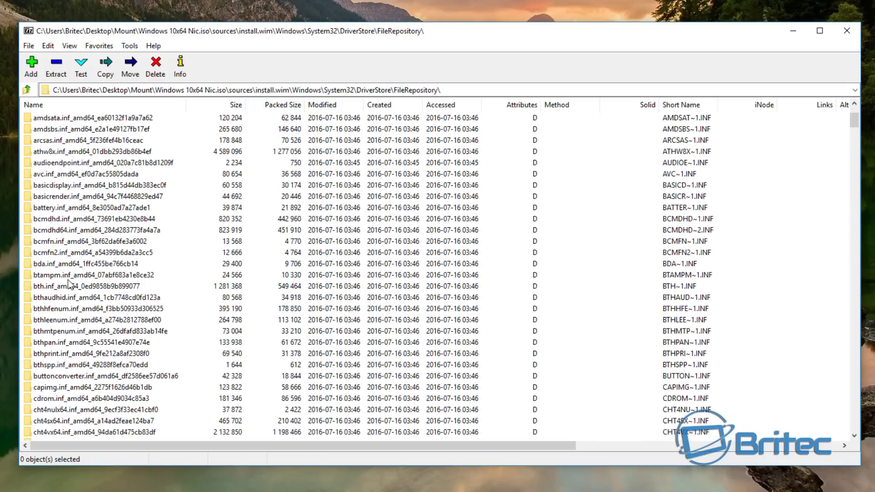
{"action": "scroll", "coordinate": [63, 320], "scroll_direction": "down", "scroll_amount": 20}
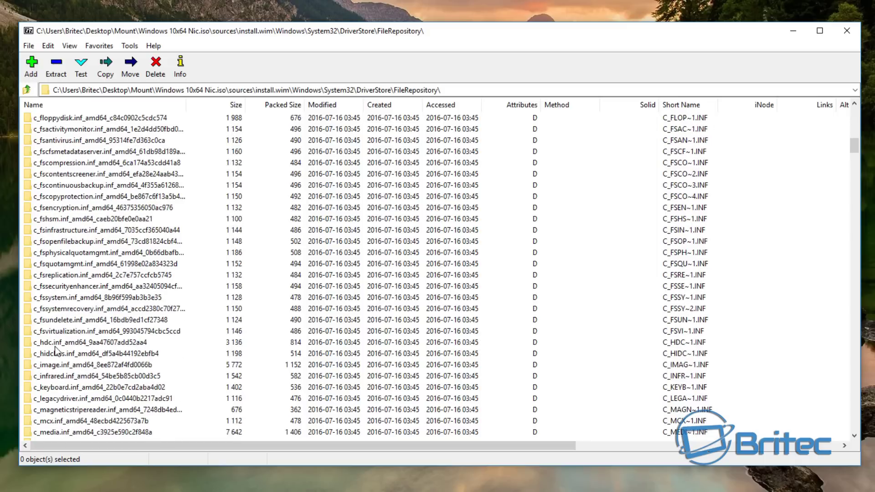
{"action": "scroll", "coordinate": [53, 380], "scroll_direction": "down", "scroll_amount": 6}
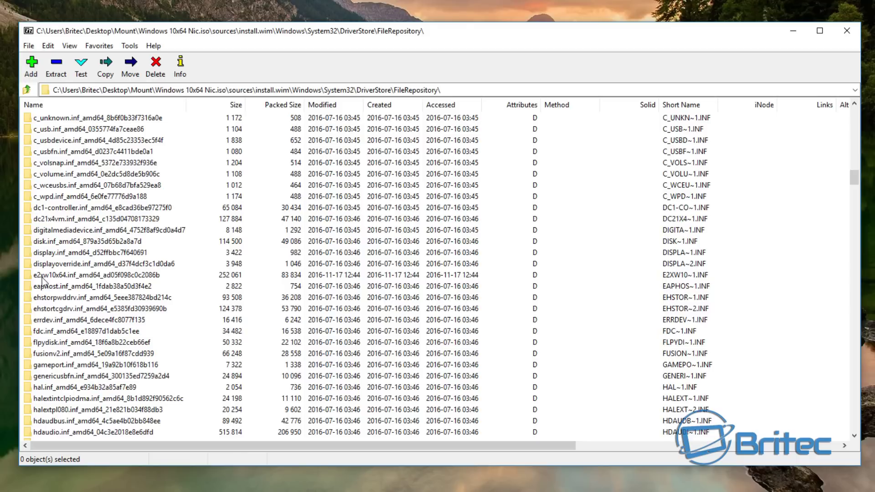
Open the e2xw10x64.inf driver folder, compare its files with the original drivers in the desktop's DP\E2X00_9.0.0.42 folder, and close the DP window
{"action": "double_click", "coordinate": [42, 276]}
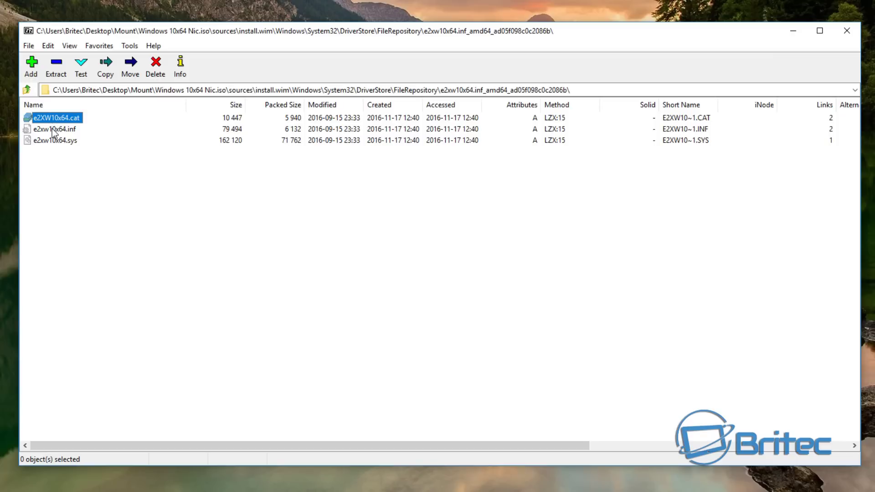
{"action": "left_click_drag", "start_coordinate": [110, 31], "coordinate": [218, 70]}
{"action": "double_click", "coordinate": [68, 172]}
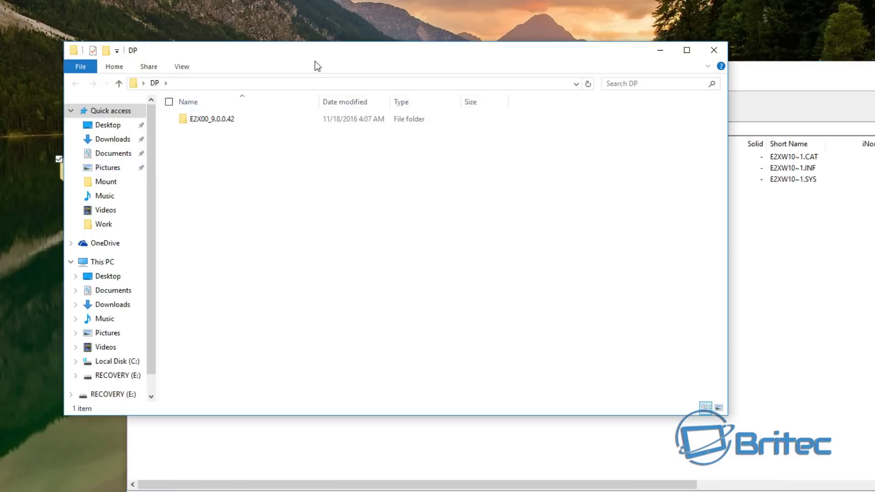
{"action": "left_click_drag", "start_coordinate": [317, 60], "coordinate": [328, 209]}
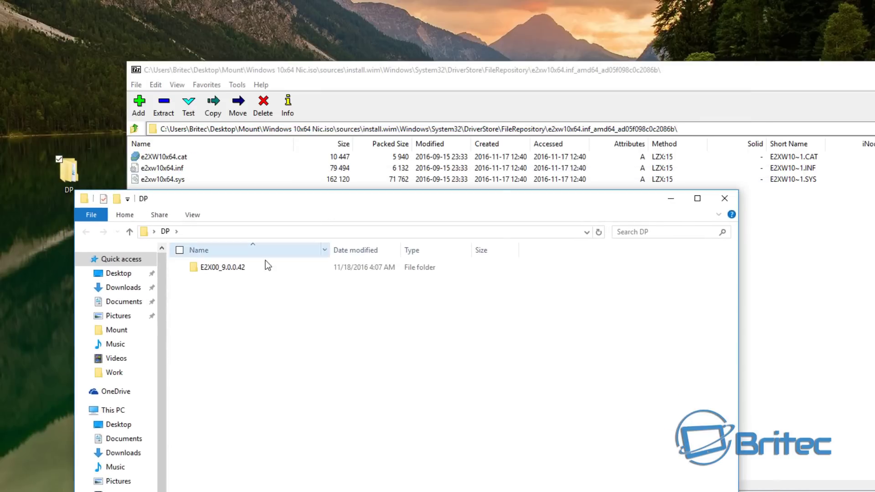
{"action": "double_click", "coordinate": [204, 269]}
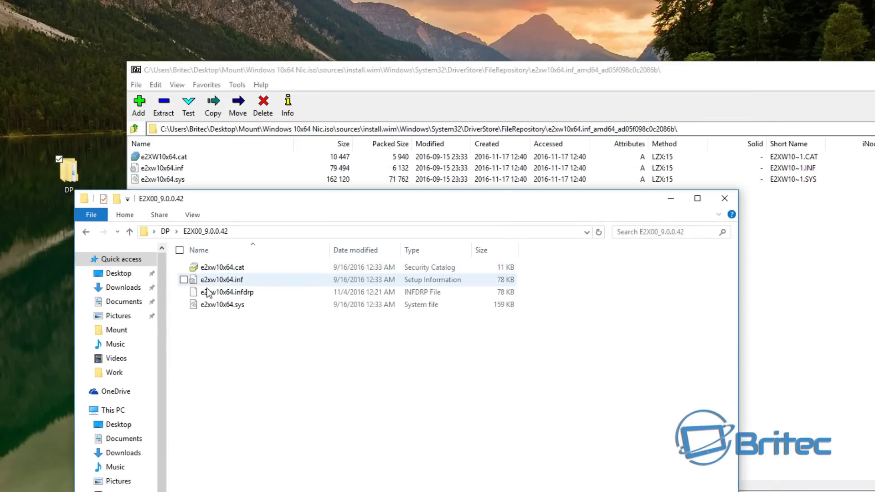
{"action": "left_click_drag", "start_coordinate": [275, 204], "coordinate": [219, 209]}
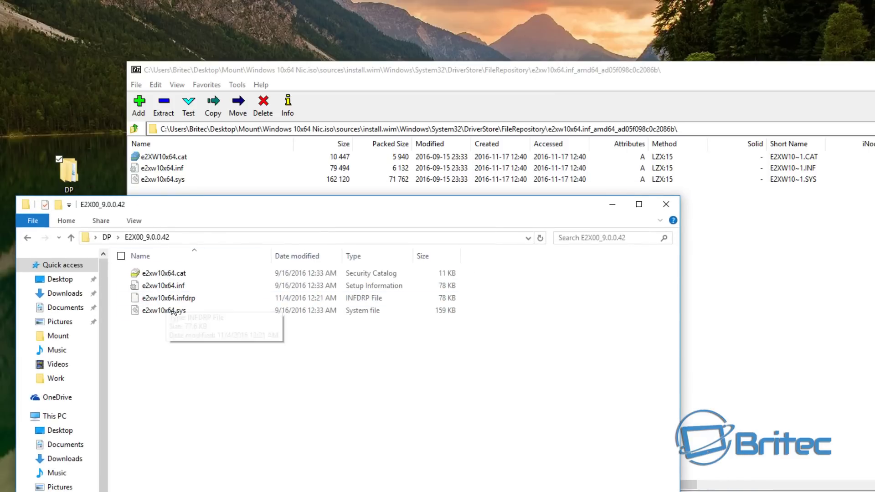
{"action": "left_click", "coordinate": [666, 204]}
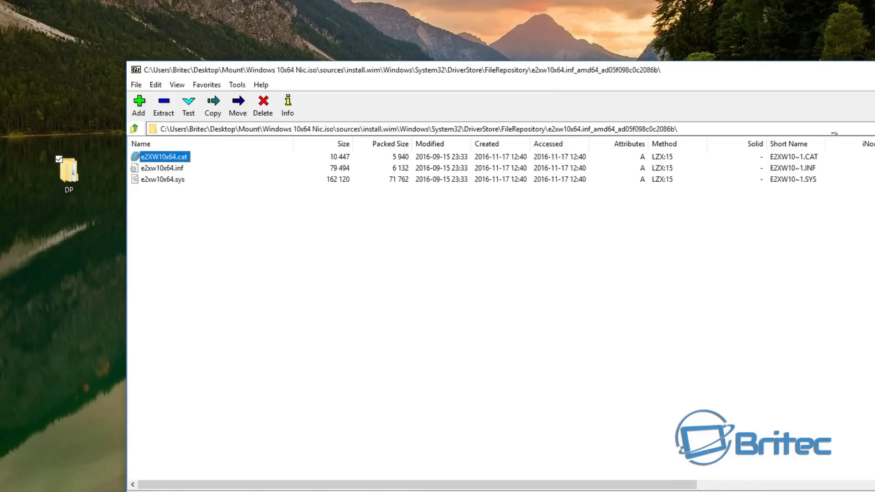